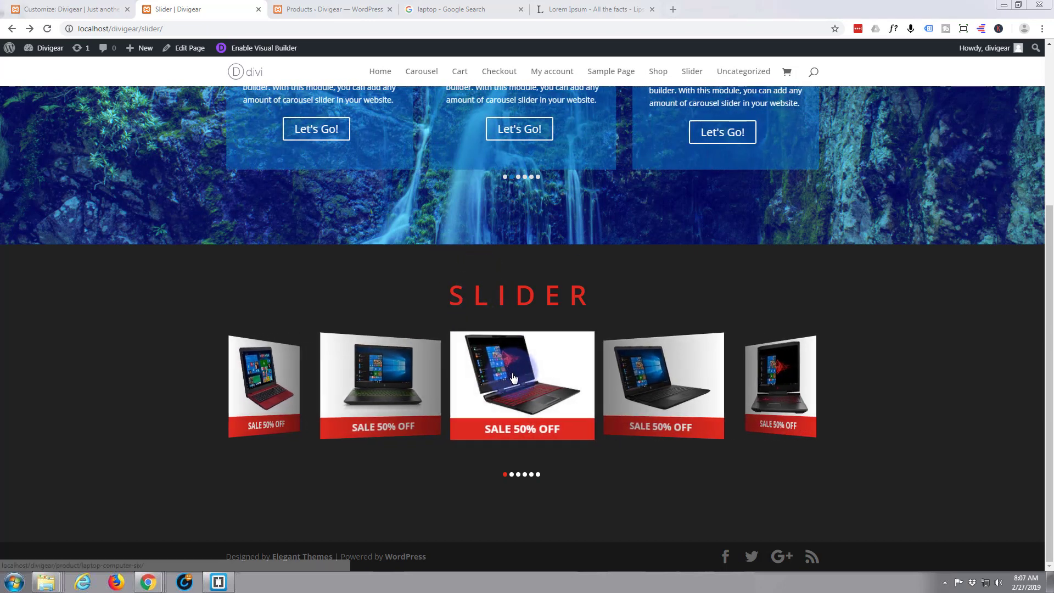
View the product page linked from the centre laptop slide and return to the Slider page
click(513, 377)
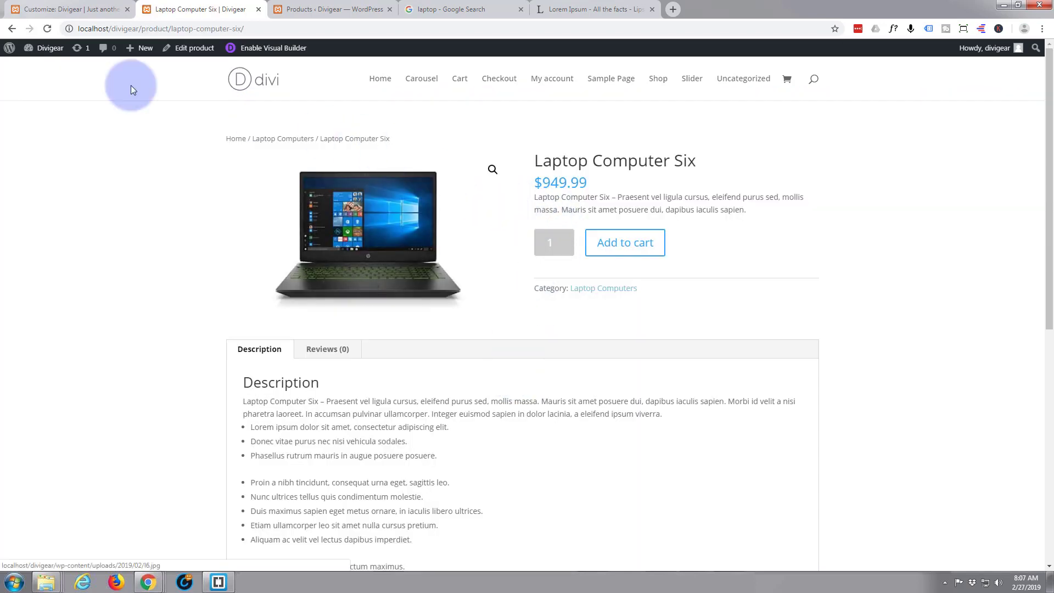
click(13, 29)
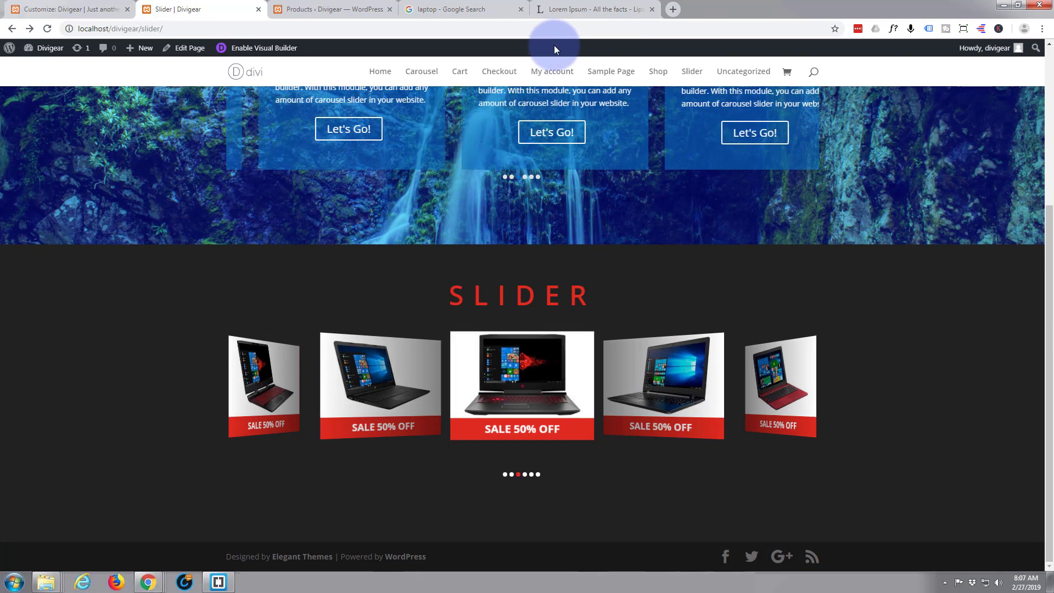
Open the Carousel page of the site and enable the Visual Builder on it
key(F5)
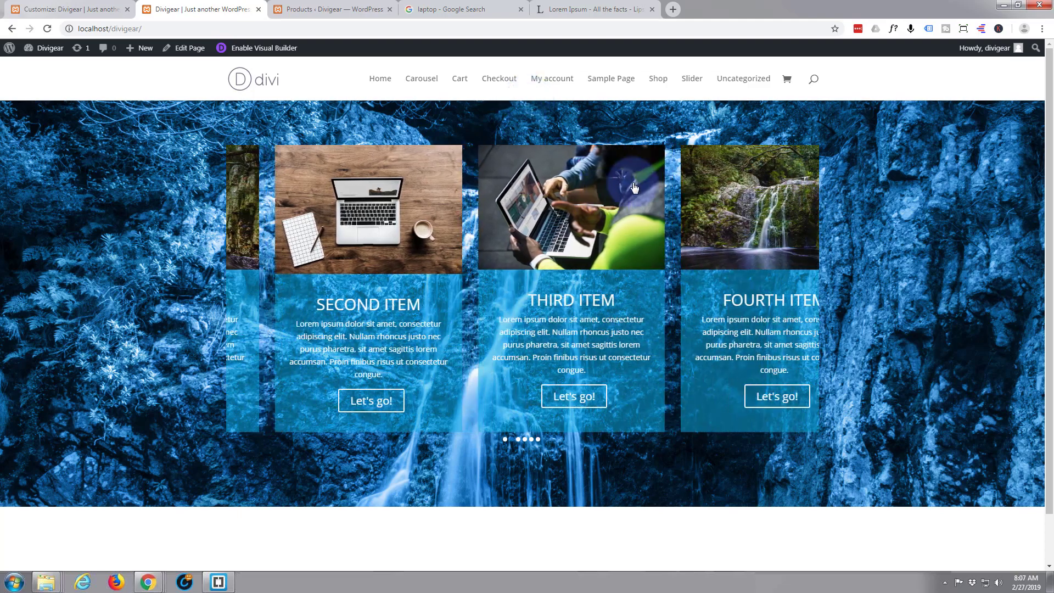
scroll(654, 170, down, 1)
scroll(654, 172, up, 1)
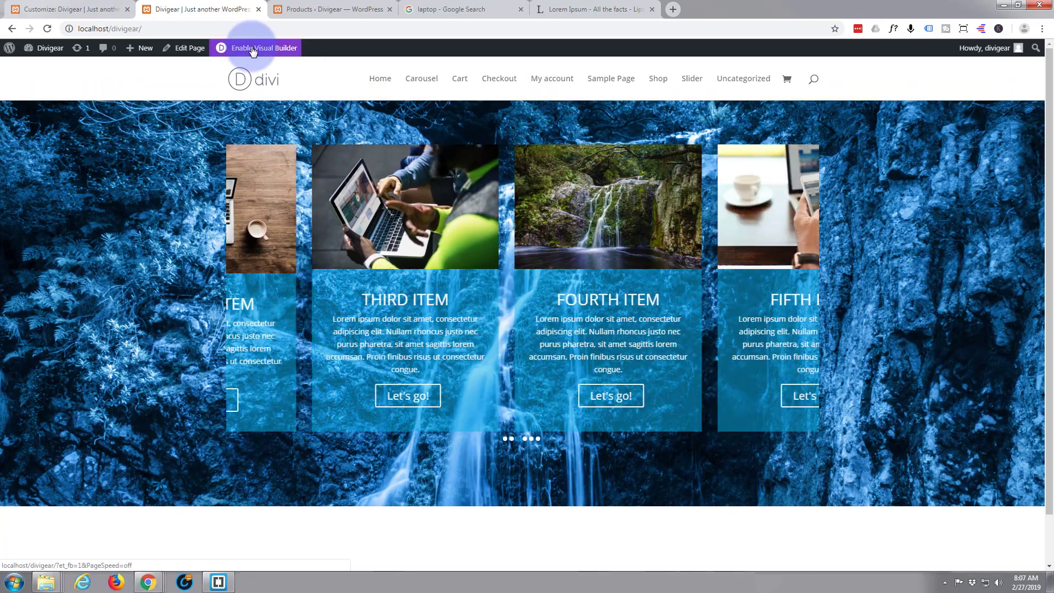
click(253, 50)
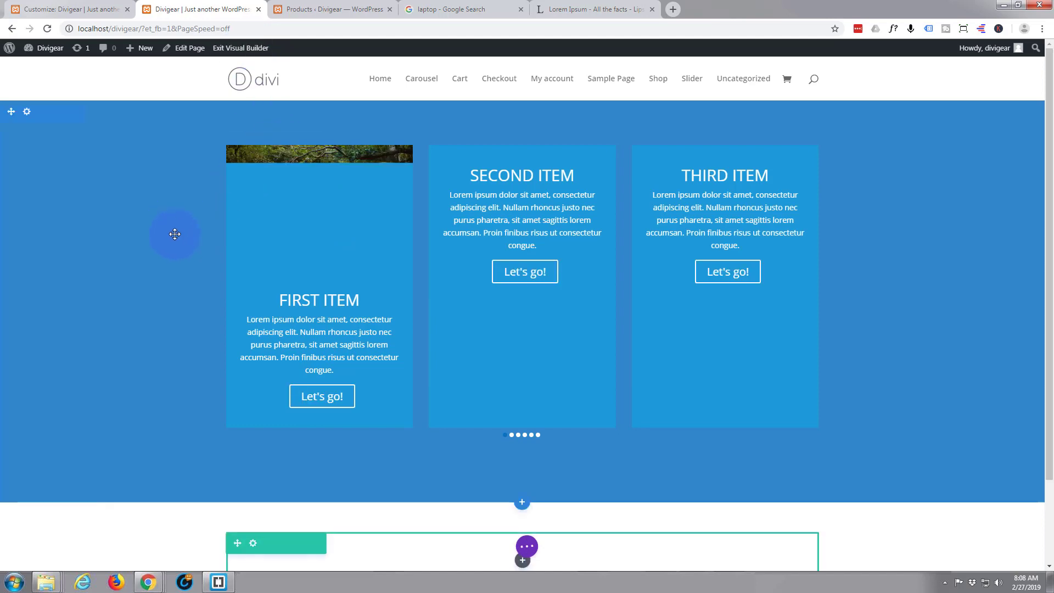
Replace the empty section below the carousel with a new regular section containing a single-column row
scroll(459, 535, down, 3)
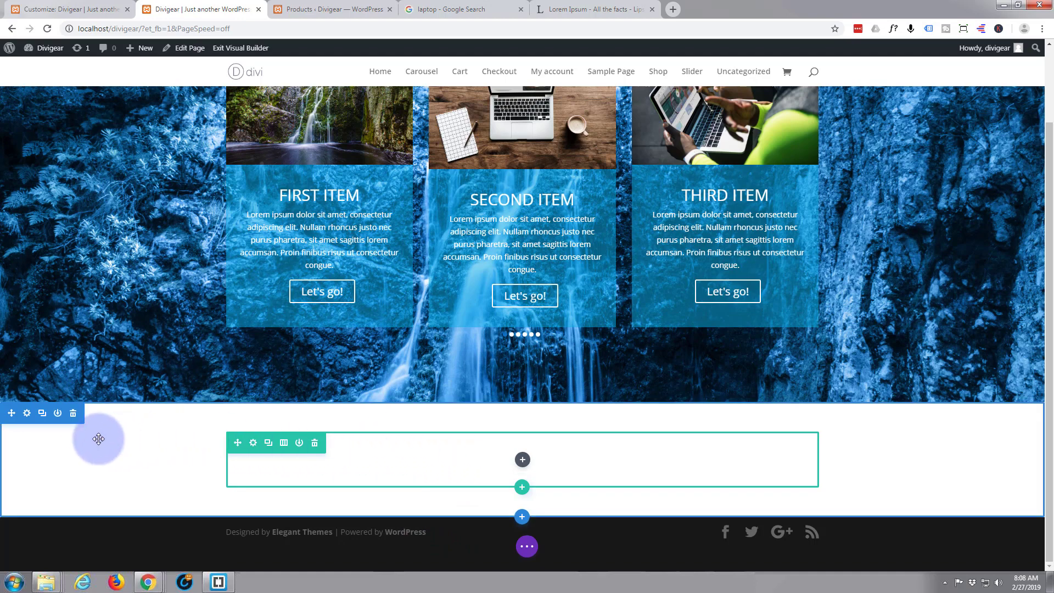
click(73, 414)
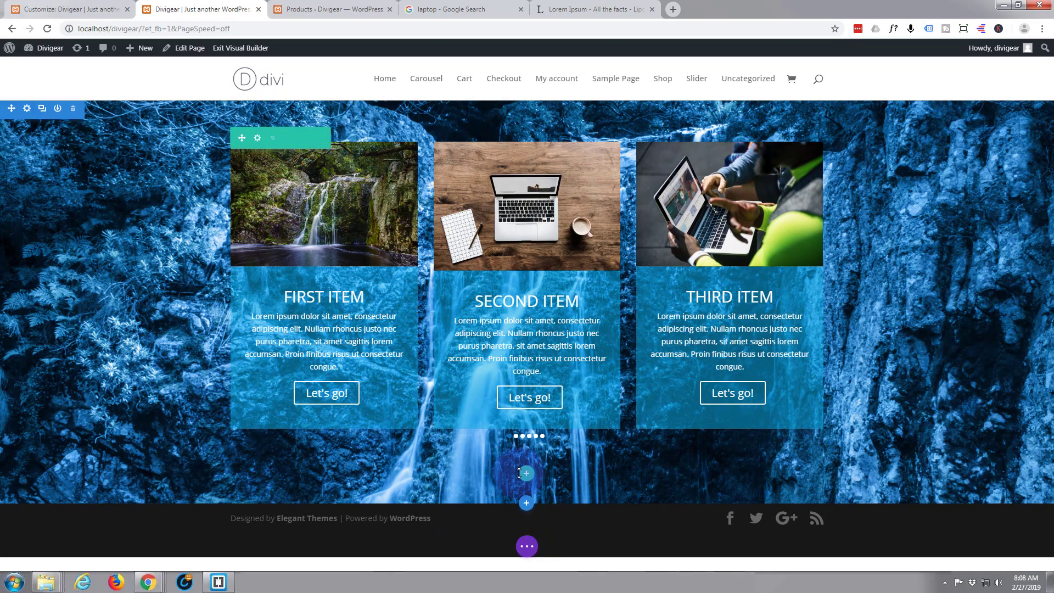
click(527, 512)
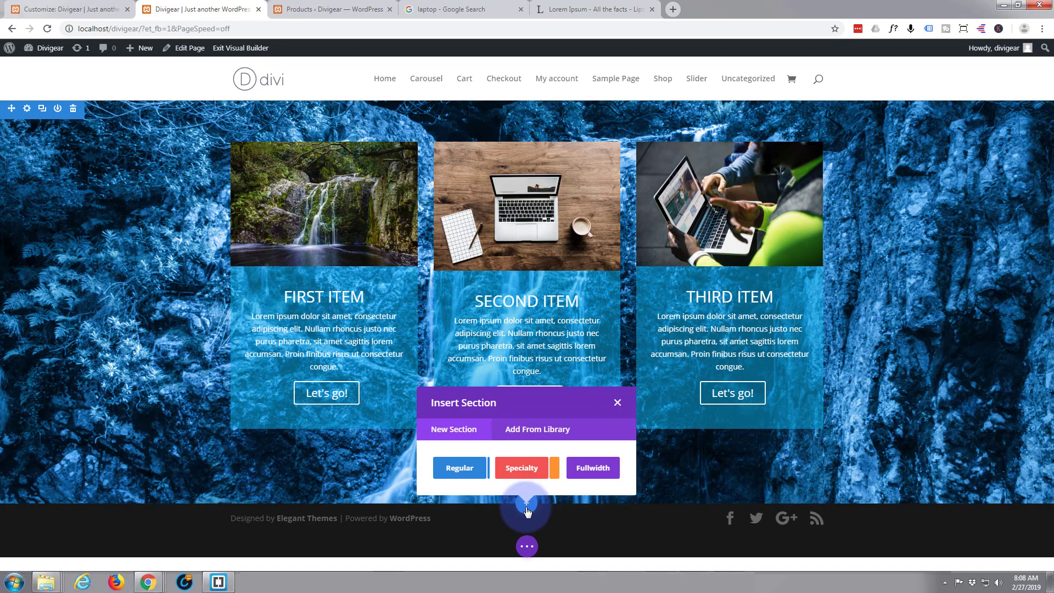
click(459, 469)
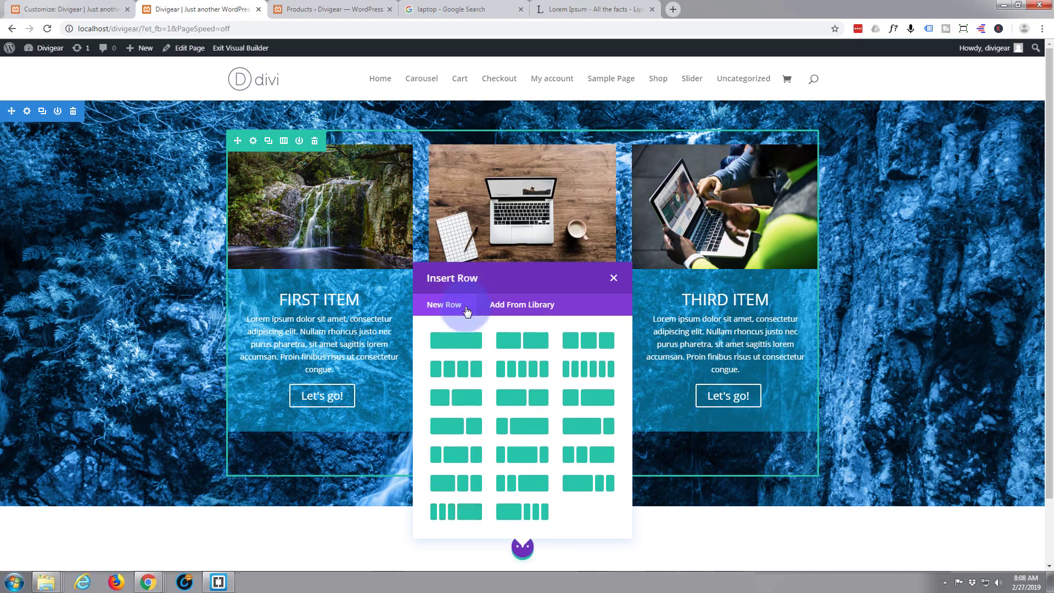
click(460, 344)
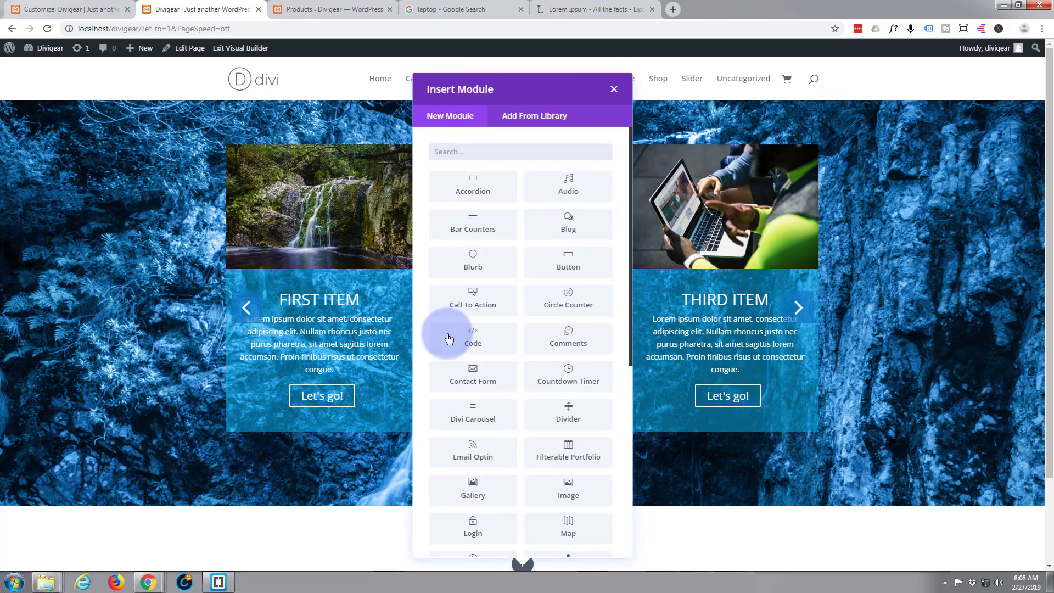
Insert a Text module into the new single-column row
scroll(449, 337, down, 2)
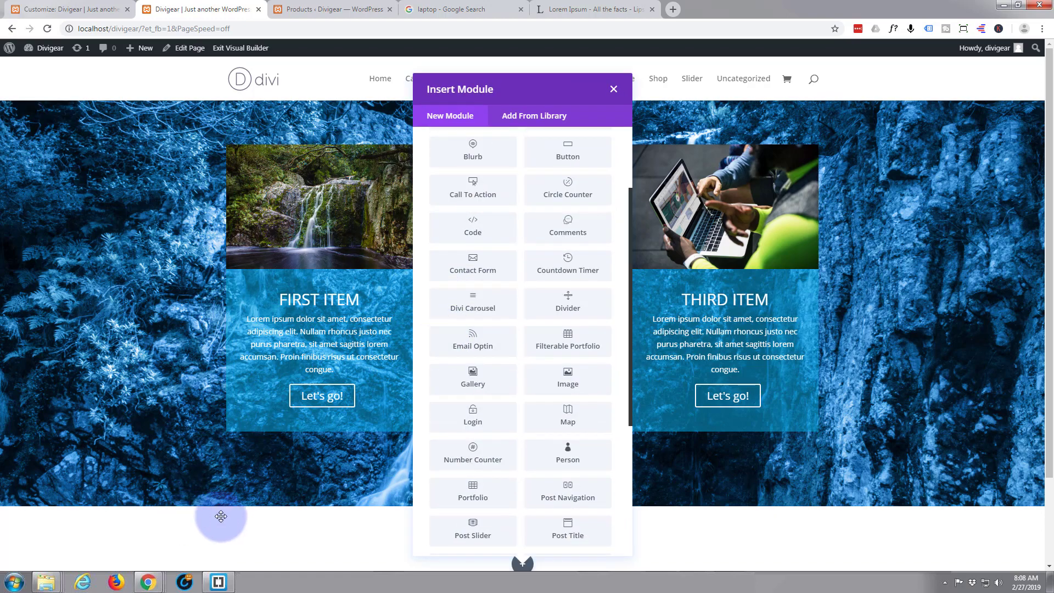
scroll(497, 494, down, 3)
scroll(496, 489, down, 2)
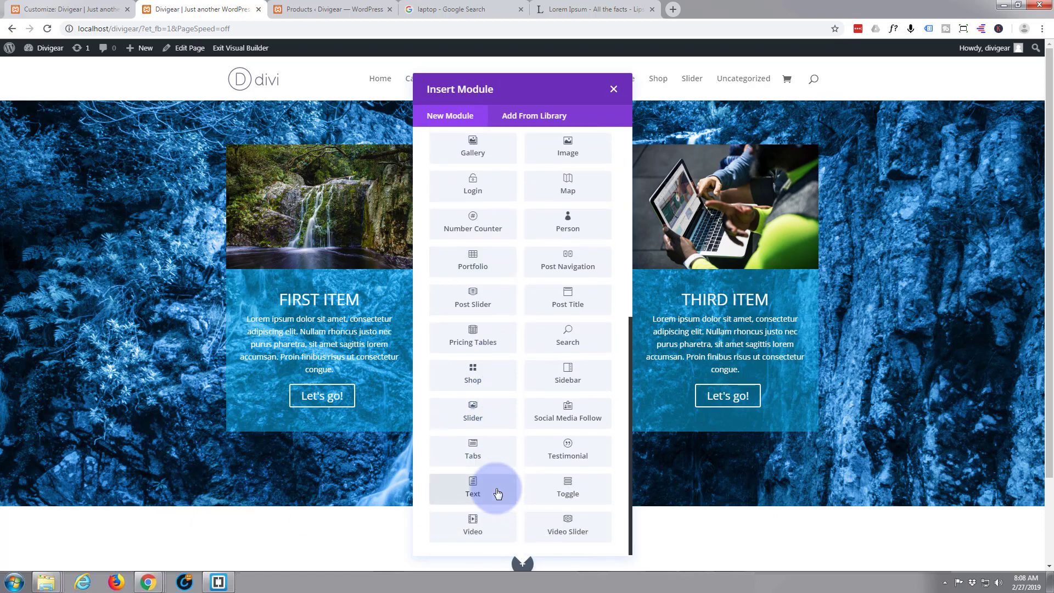
click(473, 490)
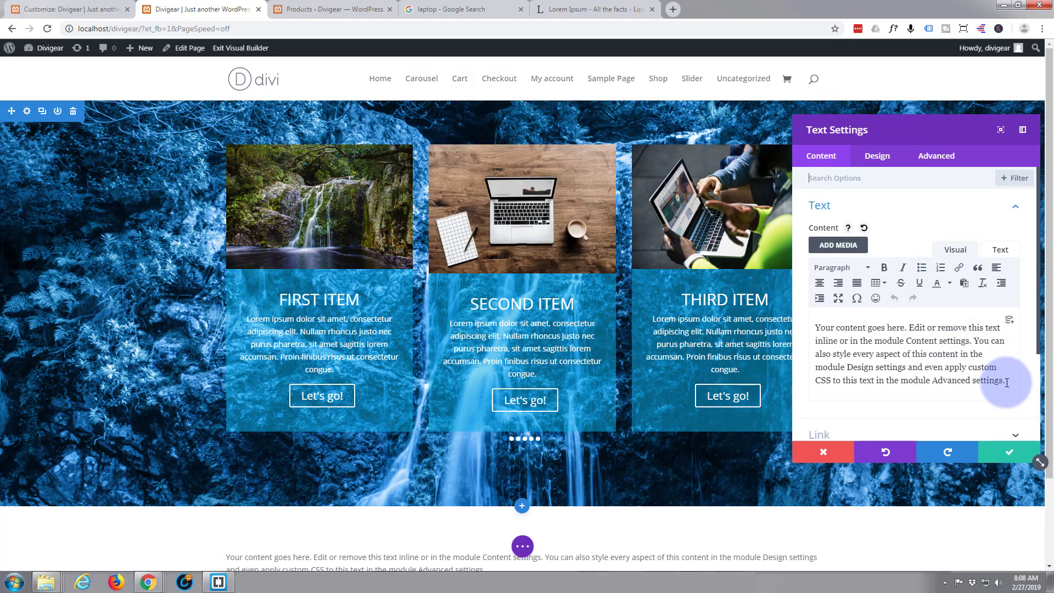
Replace the Text module's placeholder content with the dynamic Page Title
drag(1006, 381, 803, 317)
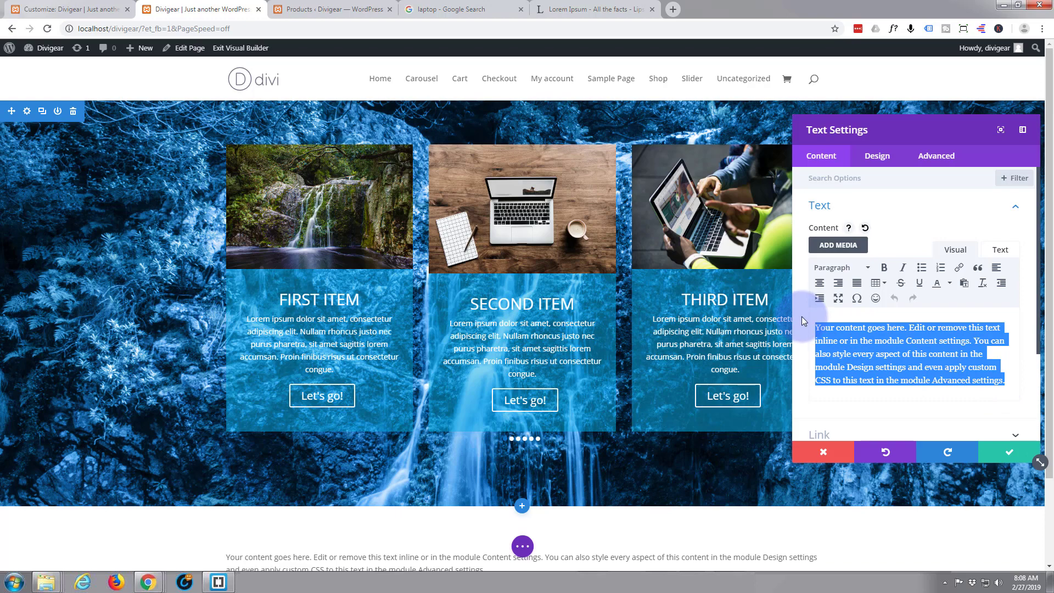
key(BackSpace)
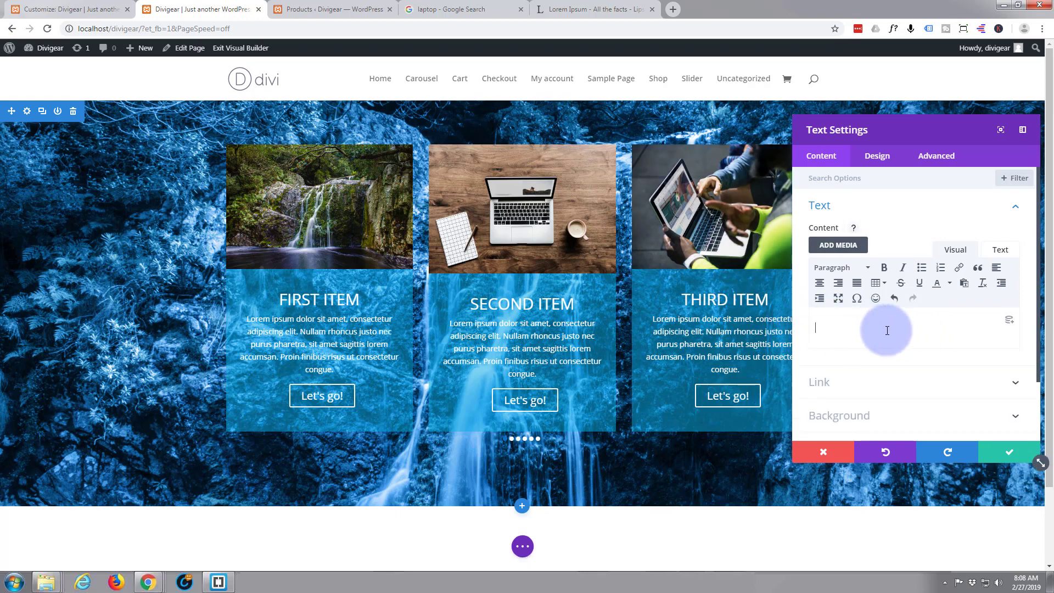
click(939, 331)
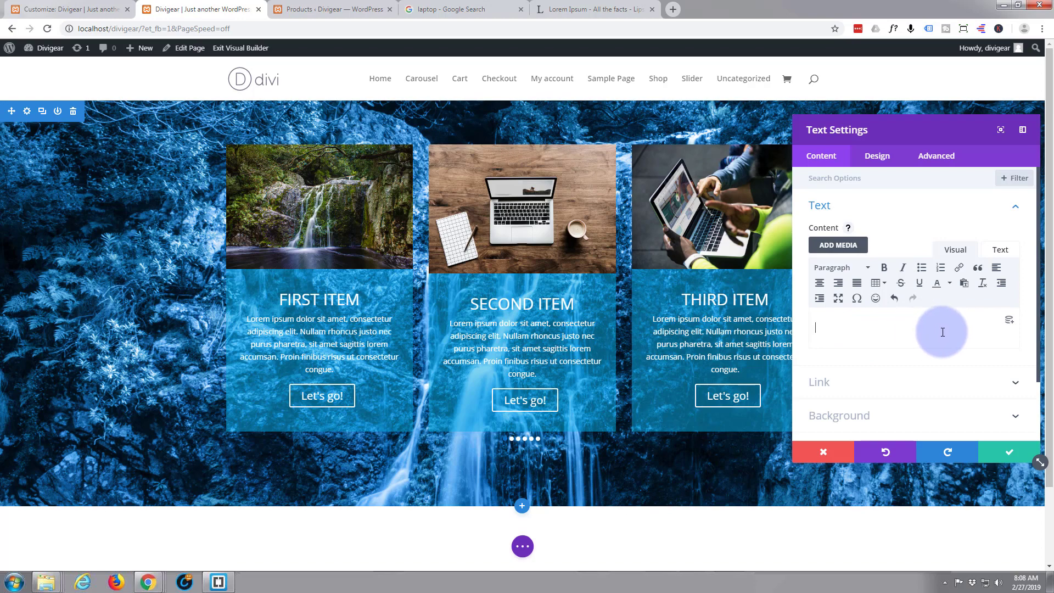
click(1010, 324)
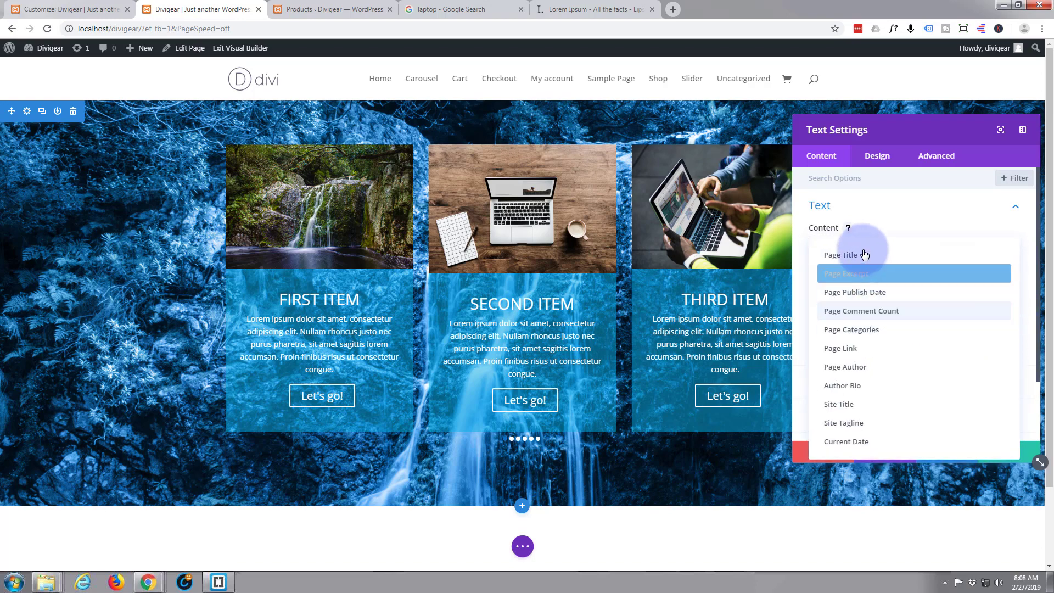
click(866, 257)
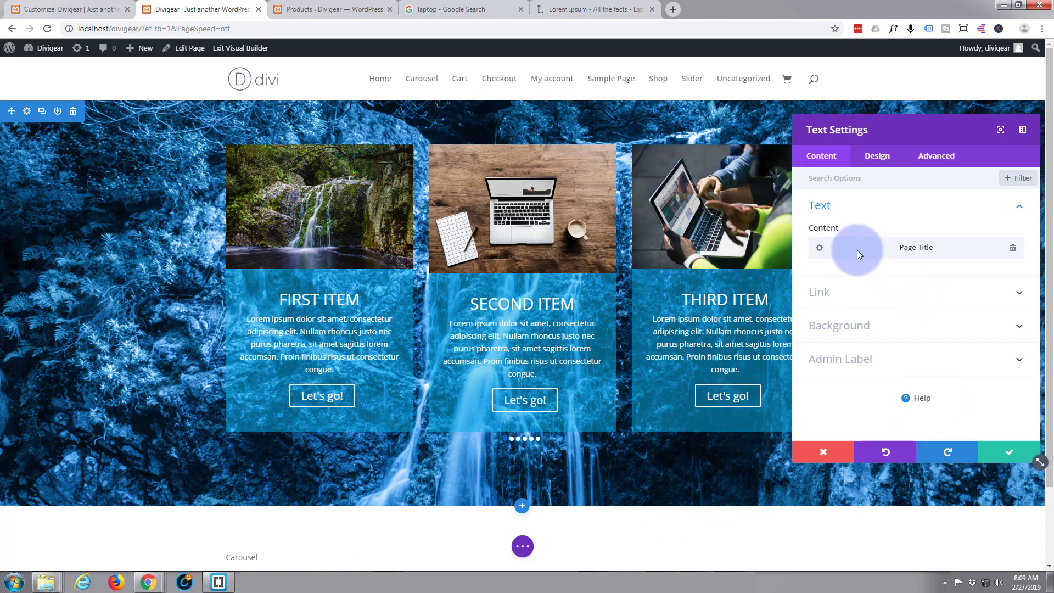
Set the title's text size to 42px and its letter spacing to 11px in the text design options
click(876, 158)
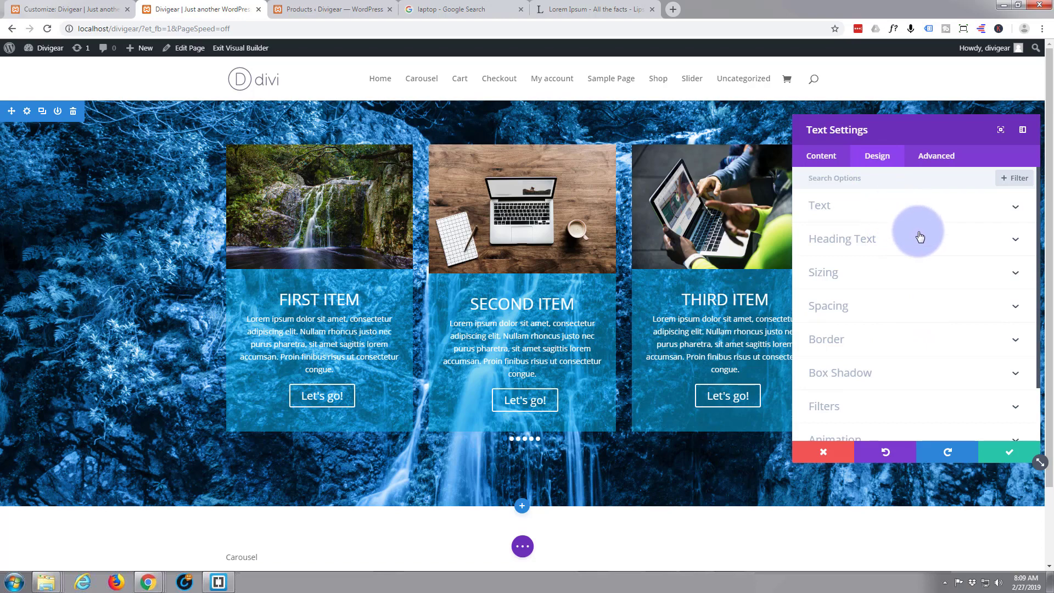
click(911, 214)
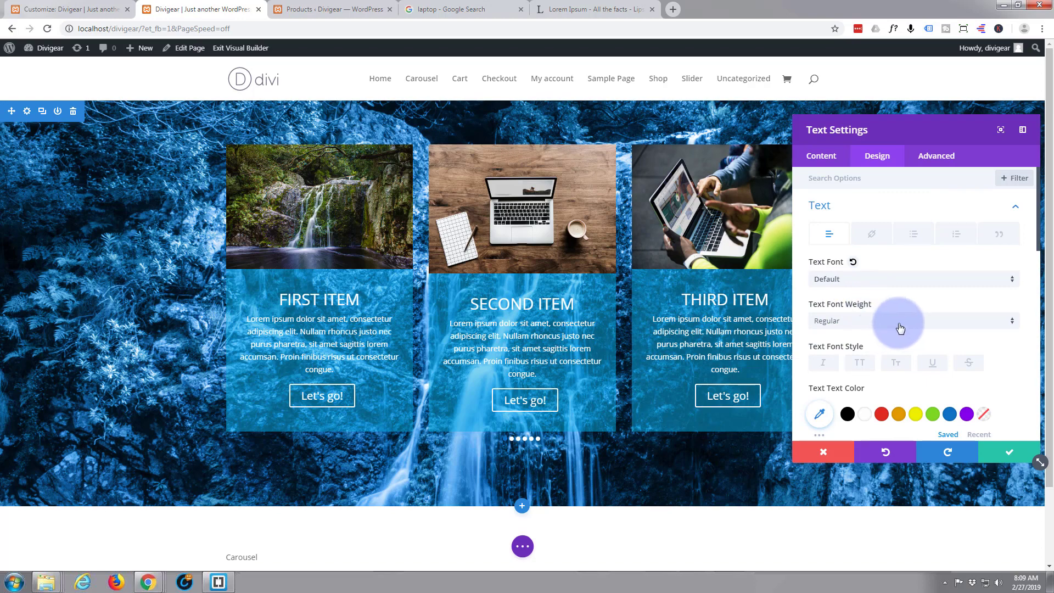
scroll(900, 318, down, 3)
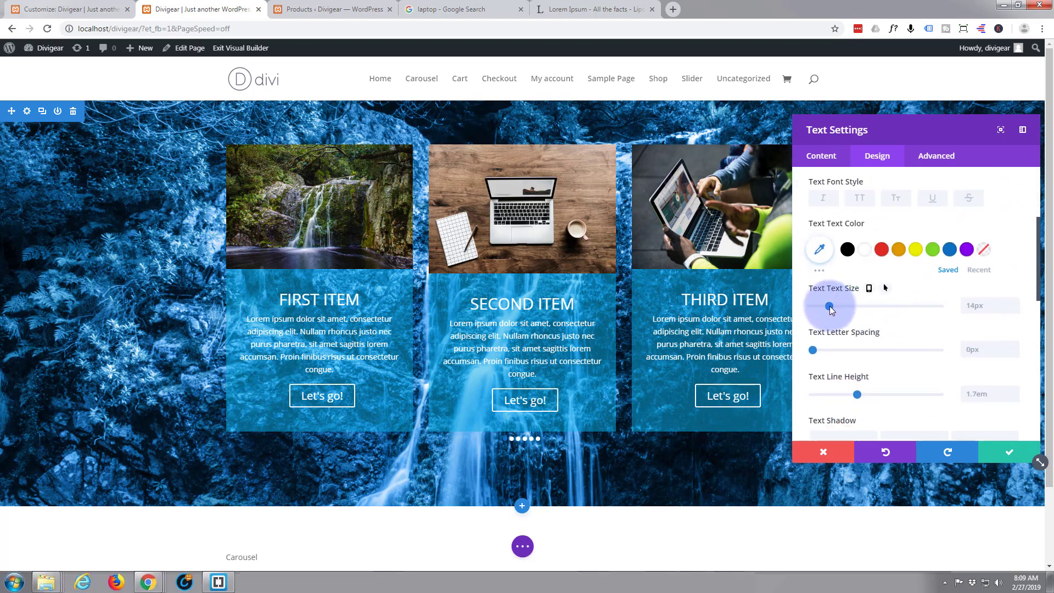
drag(830, 306, 866, 306)
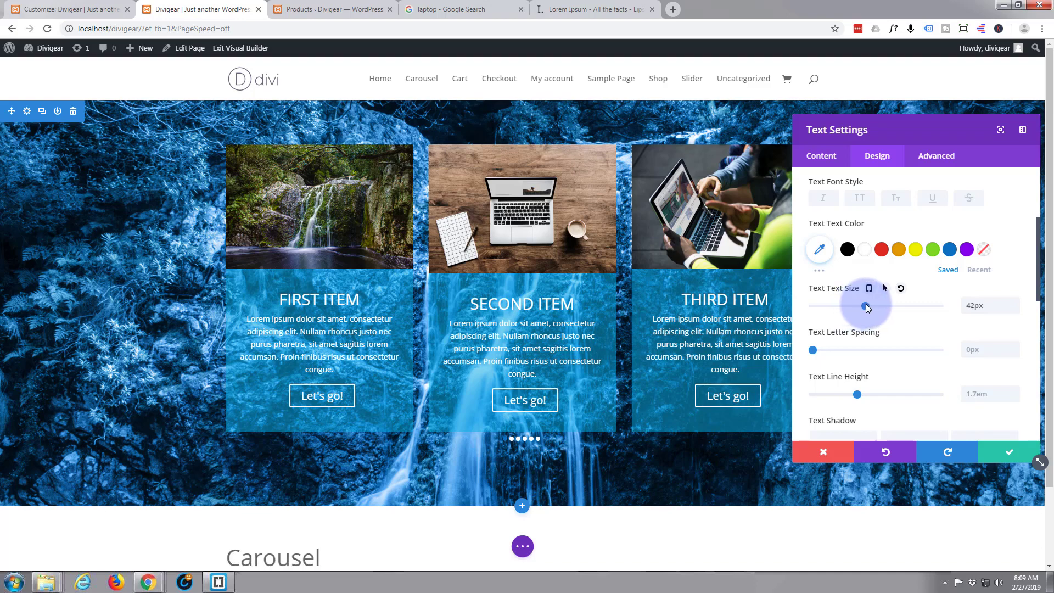
click(814, 351)
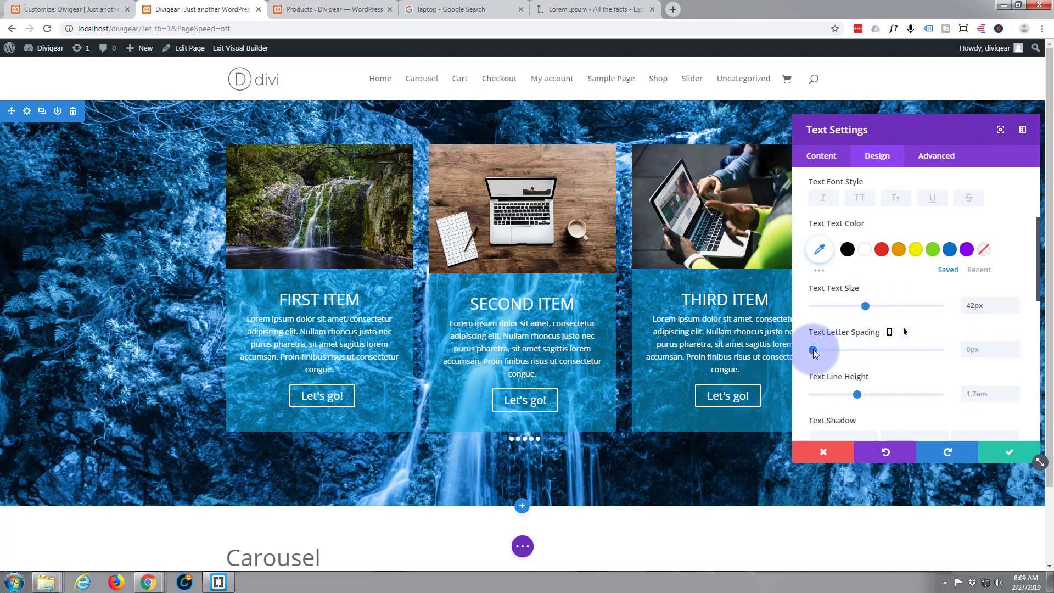
drag(814, 352, 827, 350)
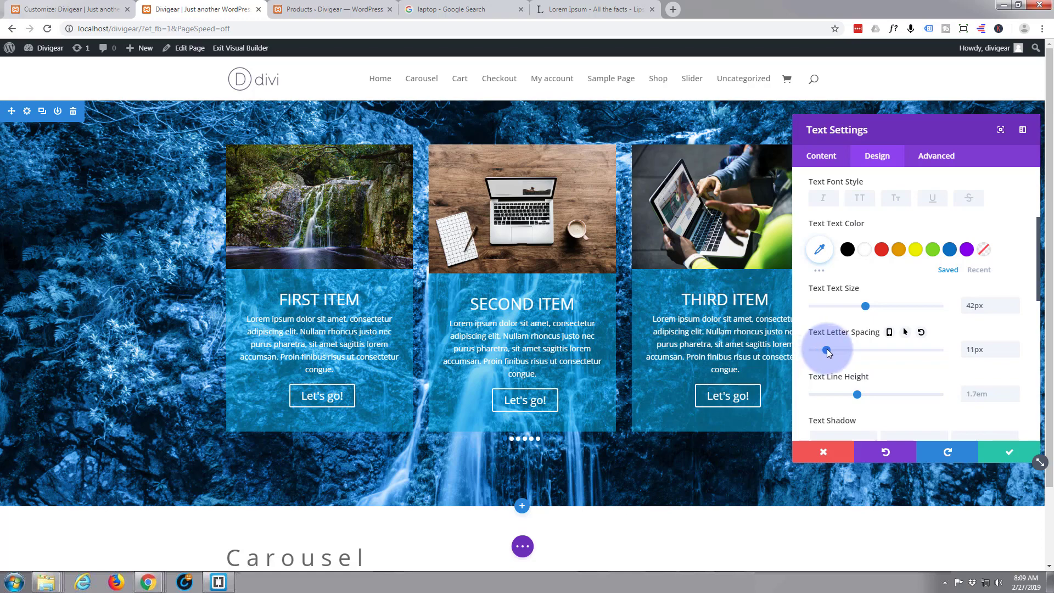
Make the title uppercase, colour it red (#e02b20) and widen its letter spacing to 18px
click(859, 201)
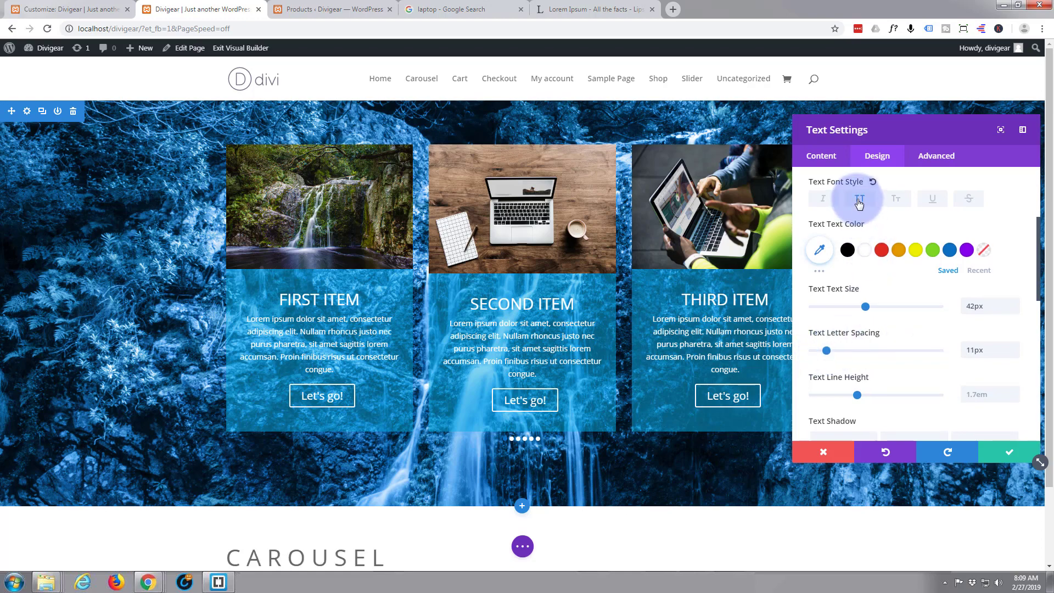
click(882, 253)
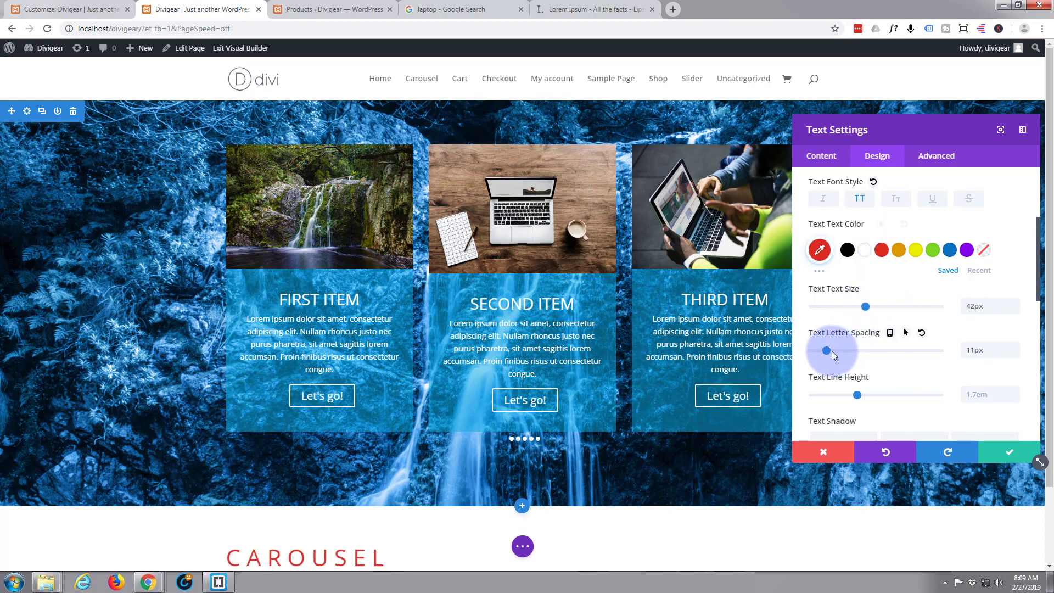
drag(829, 352, 836, 350)
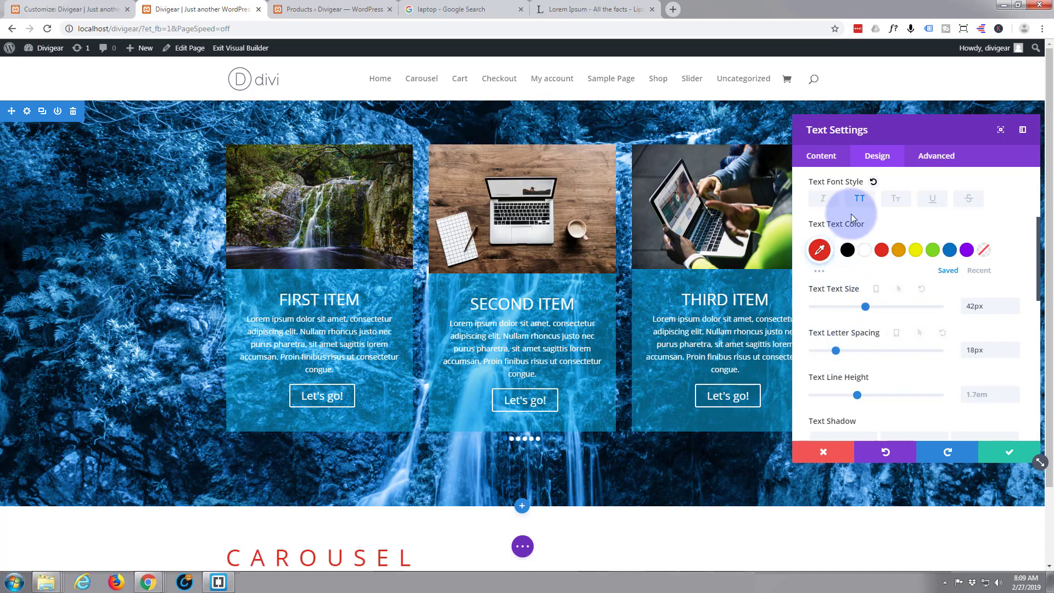
Set the title's font weight to Semi Bold, centre its text orientation and save the module settings
scroll(886, 299, up, 1)
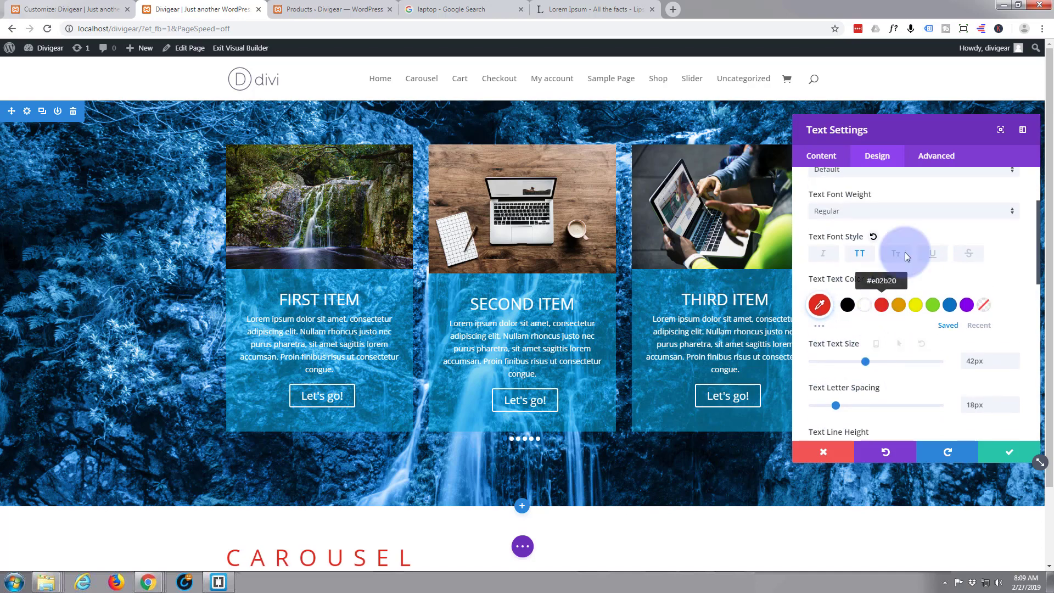
click(1012, 217)
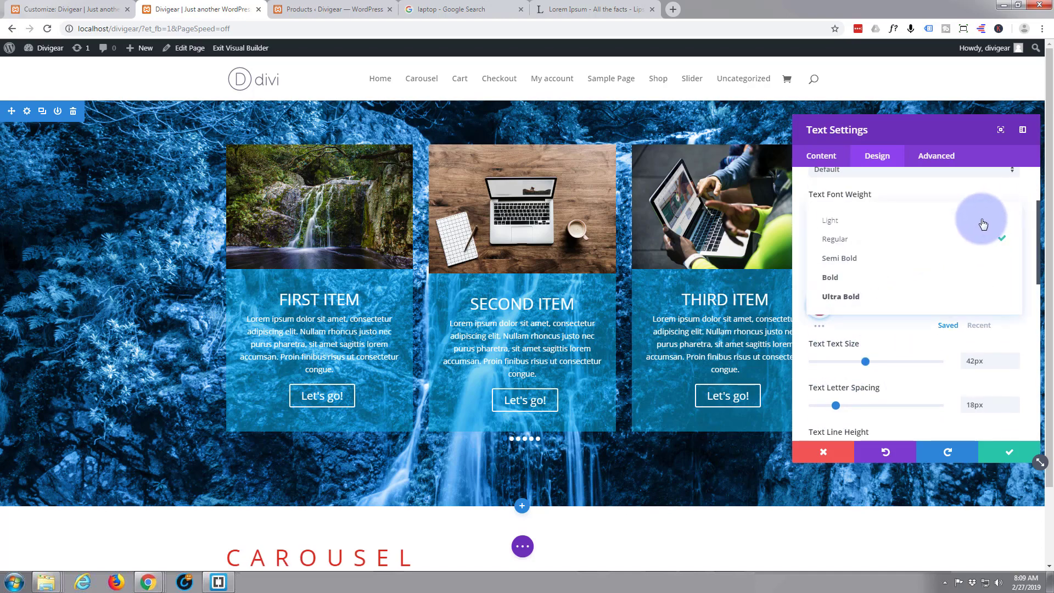
click(908, 262)
scroll(906, 265, down, 5)
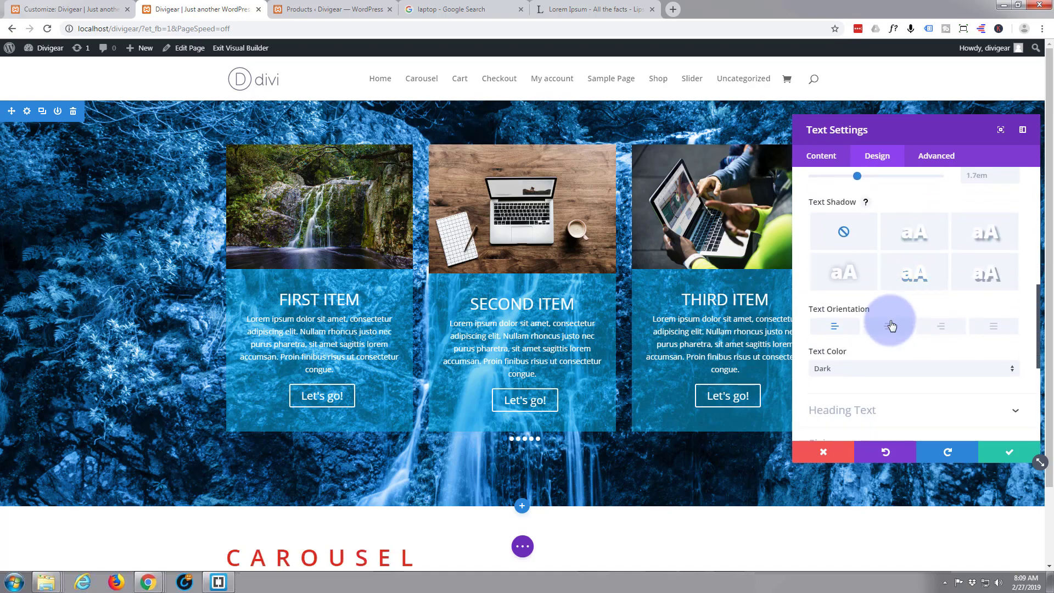
click(890, 326)
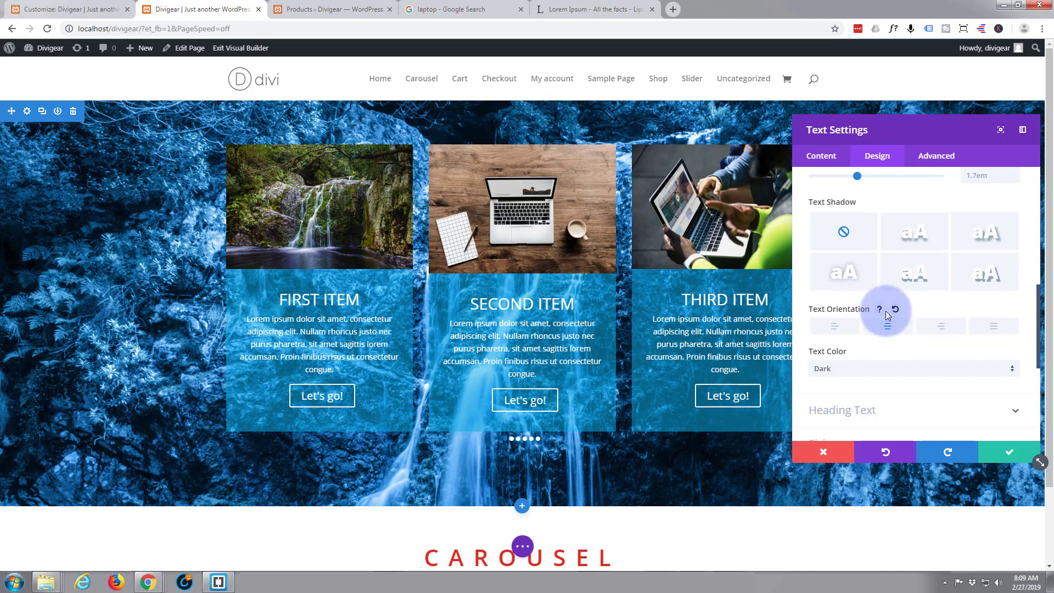
scroll(659, 489, down, 2)
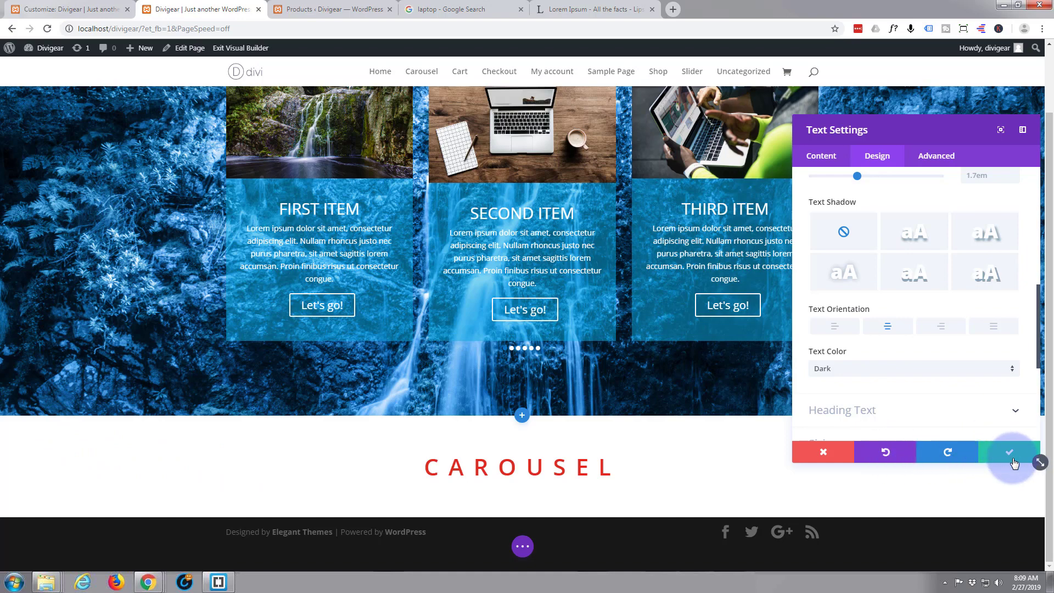
click(1010, 452)
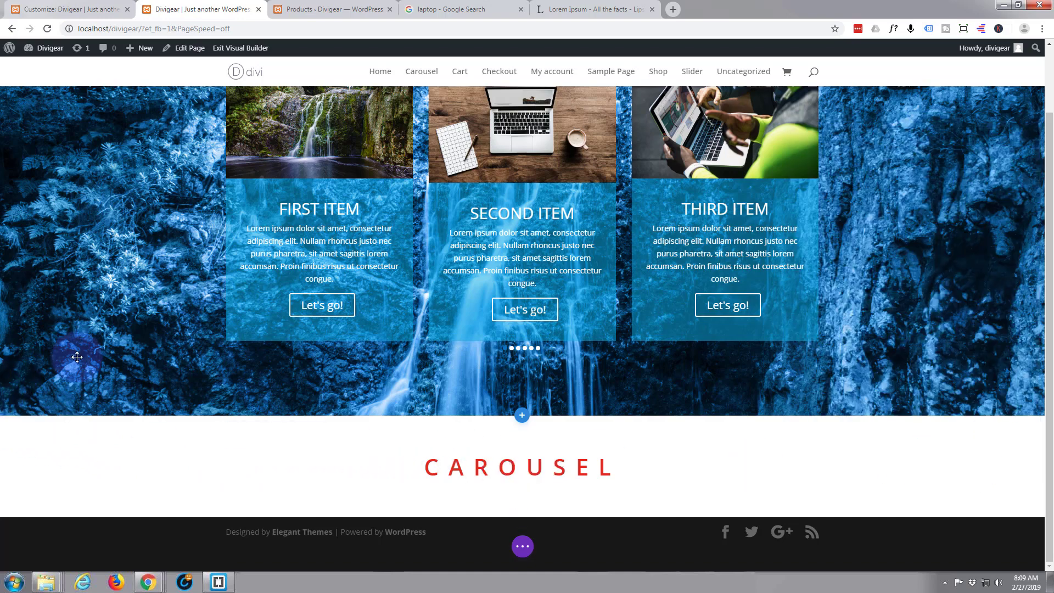
Give the section containing the Carousel title a #222 background colour and save the section settings
mouse_move(52, 440)
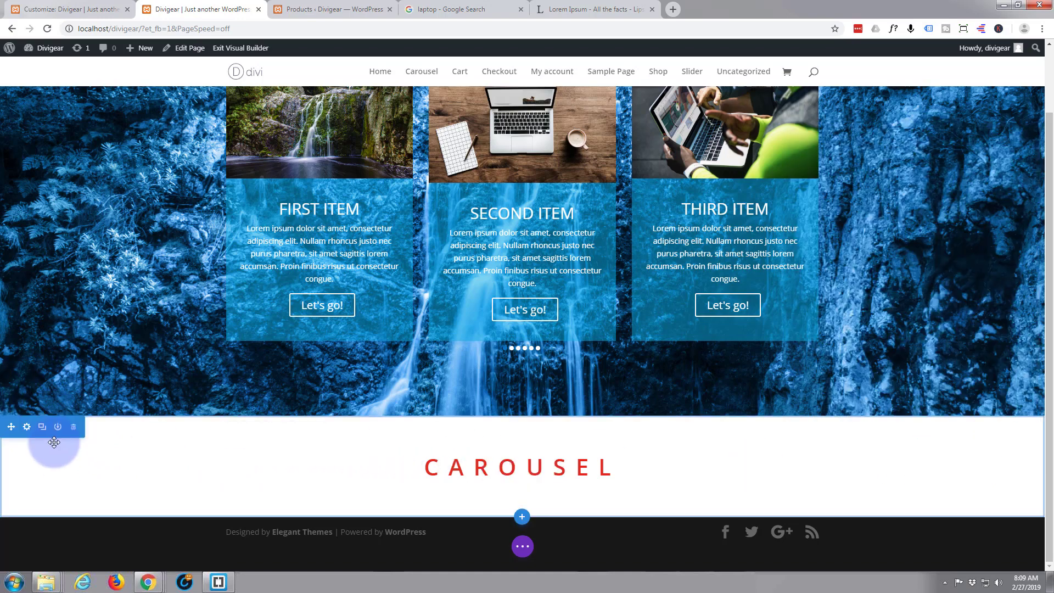
click(27, 428)
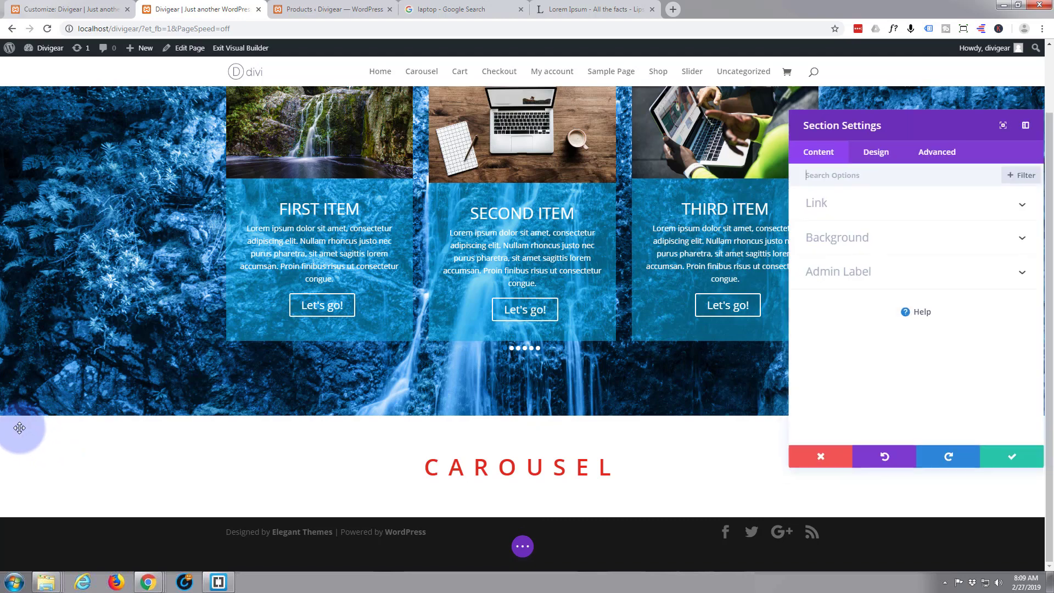
click(895, 239)
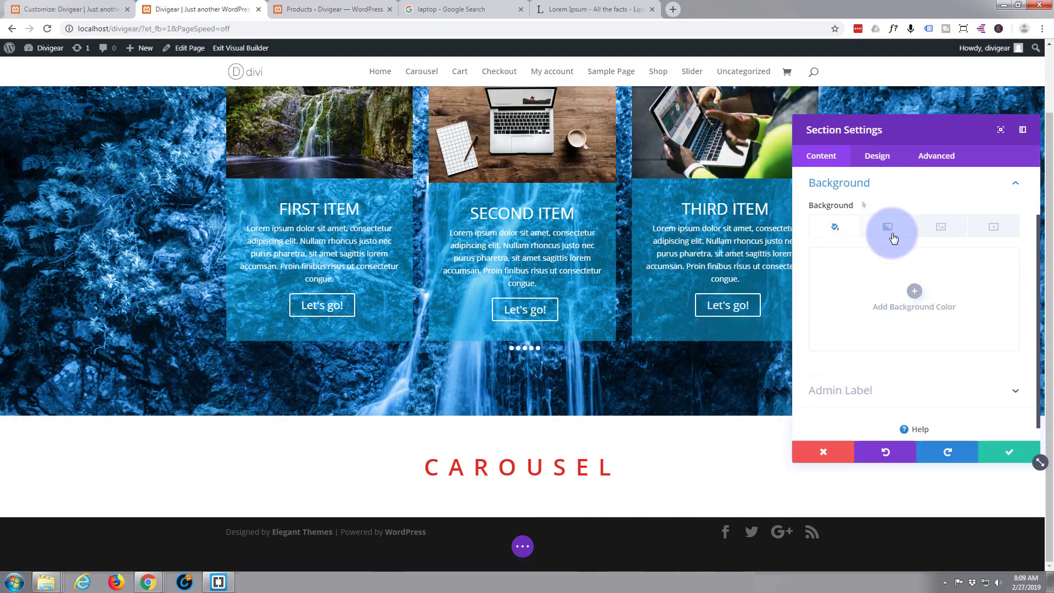
click(924, 293)
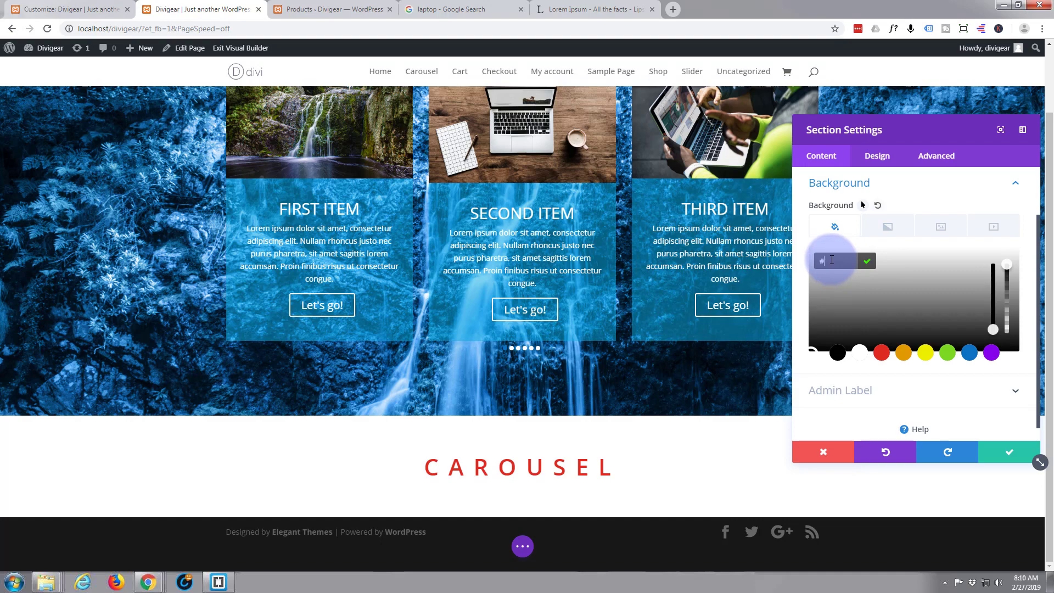
click(832, 260)
text(#222)
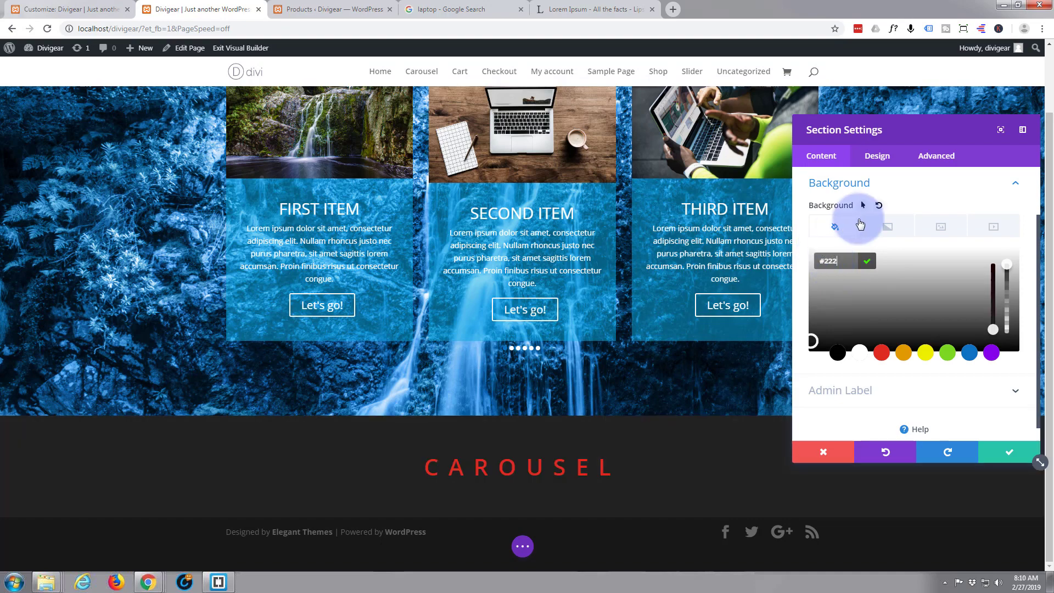
click(1010, 454)
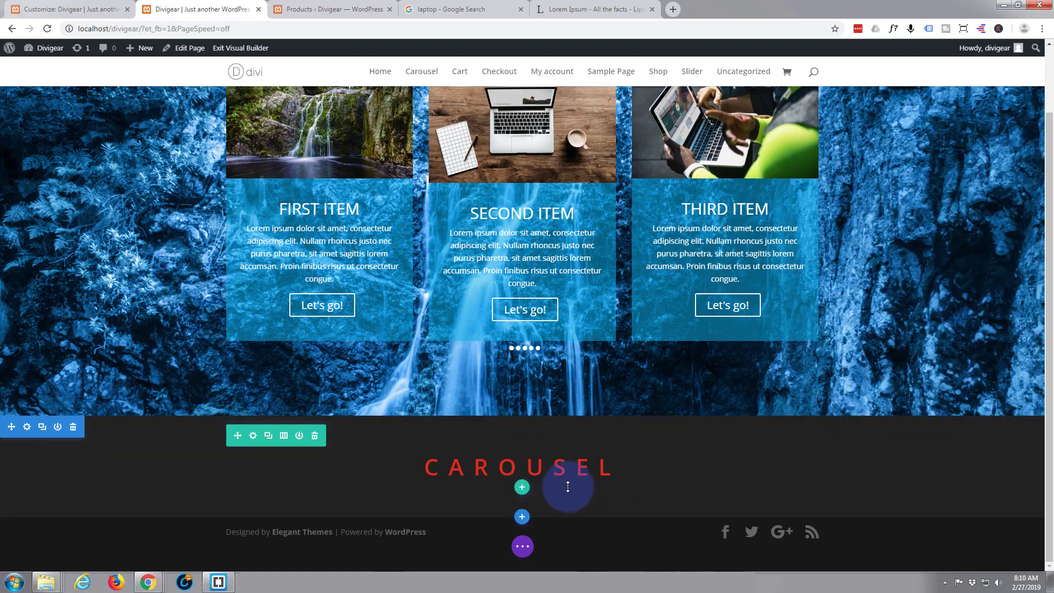
Insert a single-column row below the Carousel title and add a Divi Carousel module to it
click(523, 490)
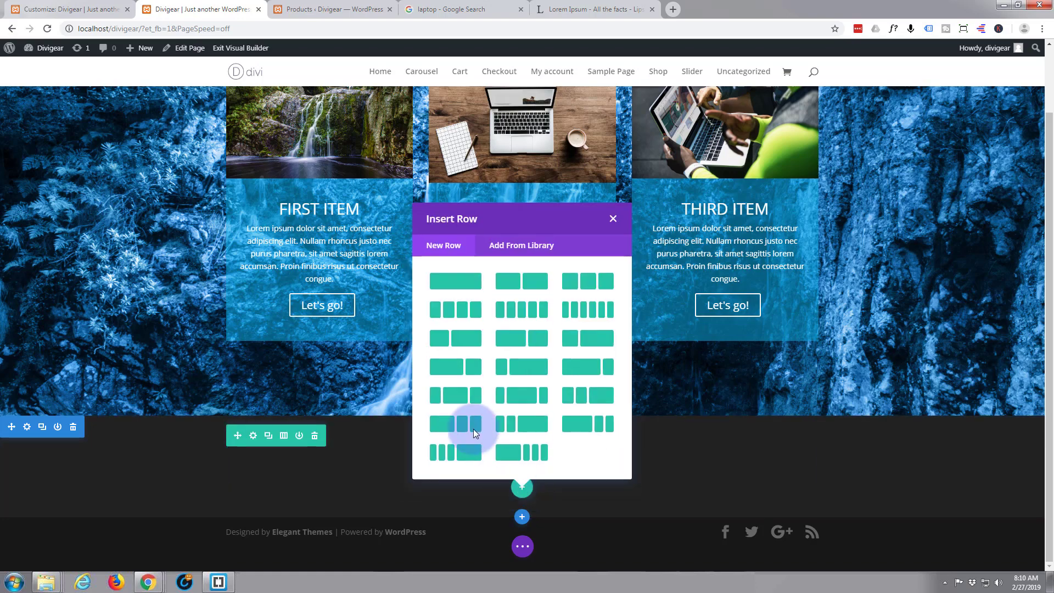
click(464, 283)
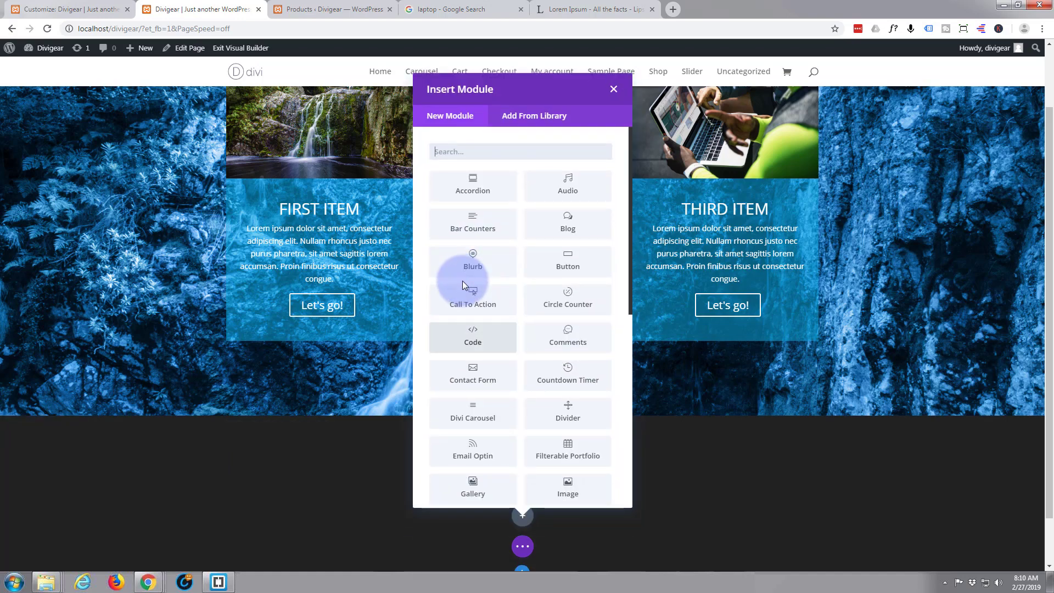
scroll(464, 275, down, 4)
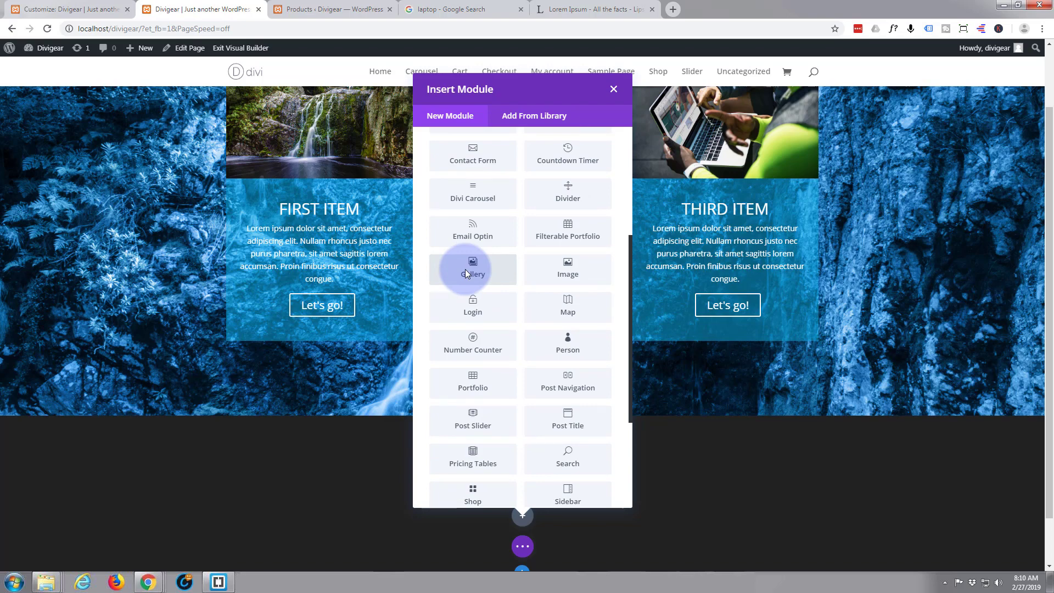
click(473, 193)
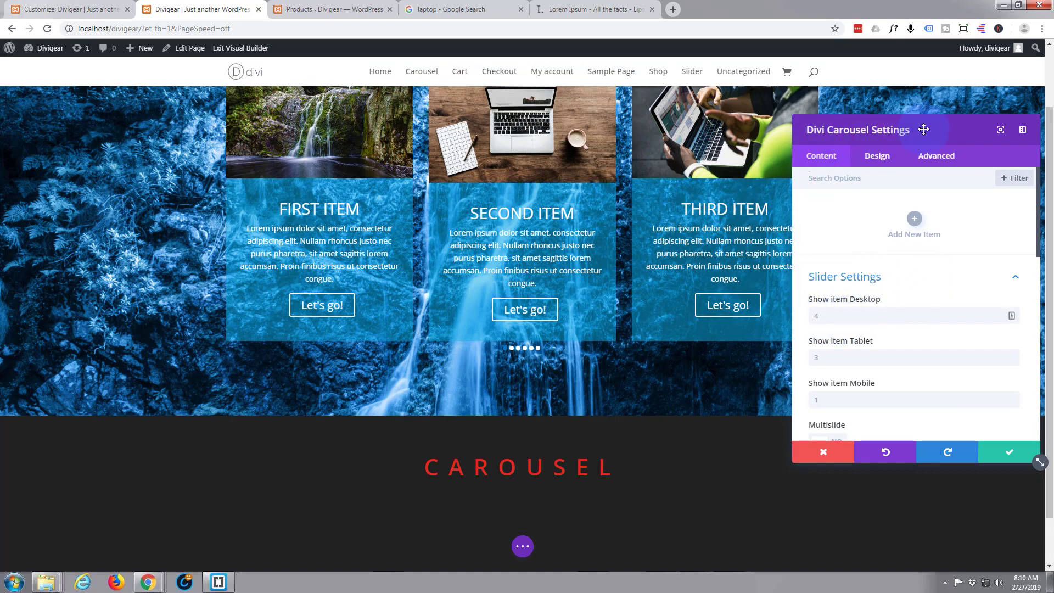
Set the carousel's number of items shown on desktop to 5
click(820, 316)
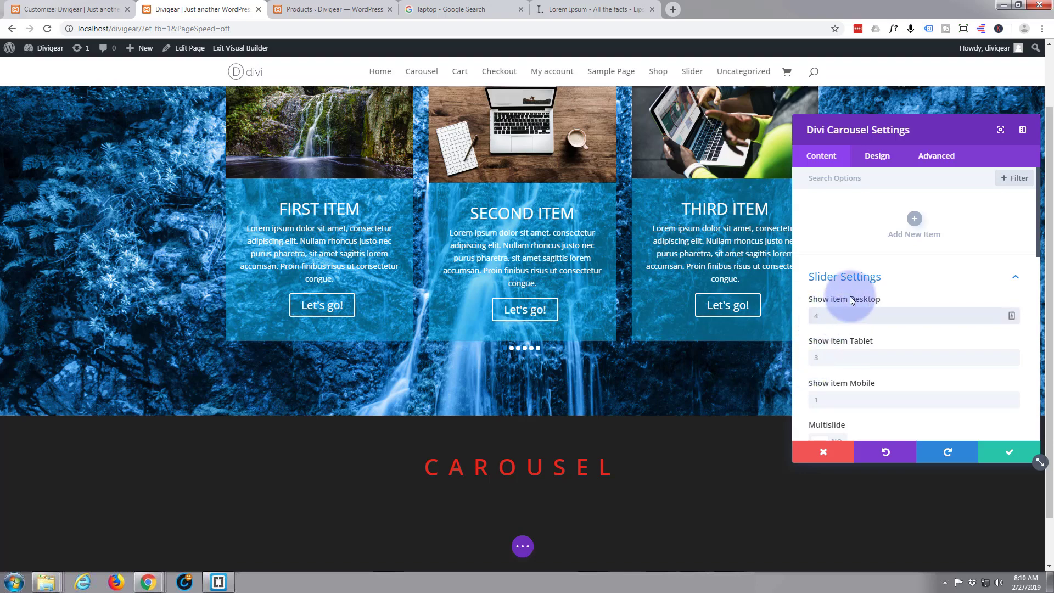
text(5)
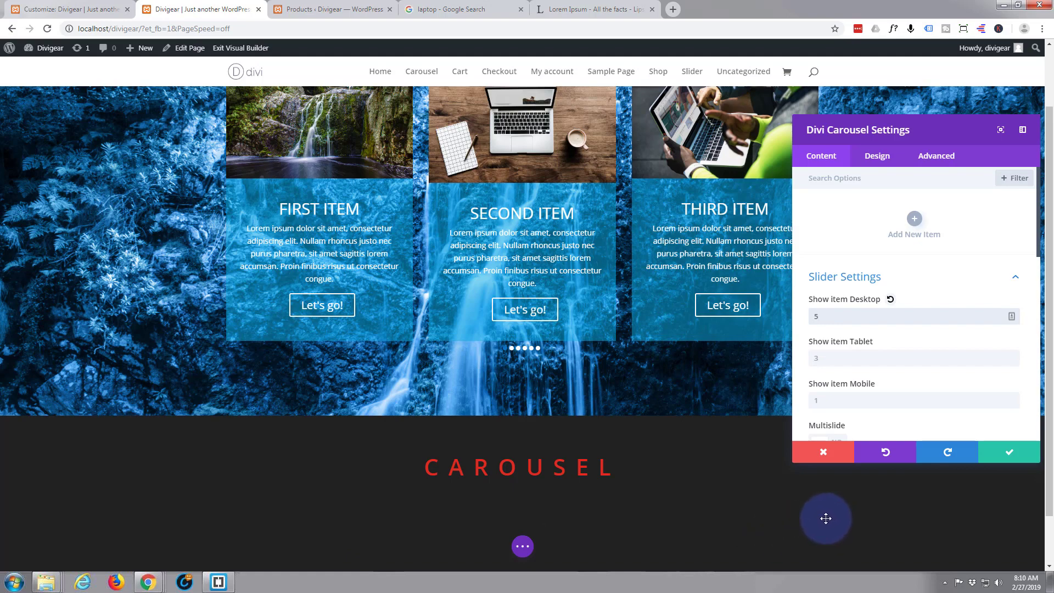
click(847, 306)
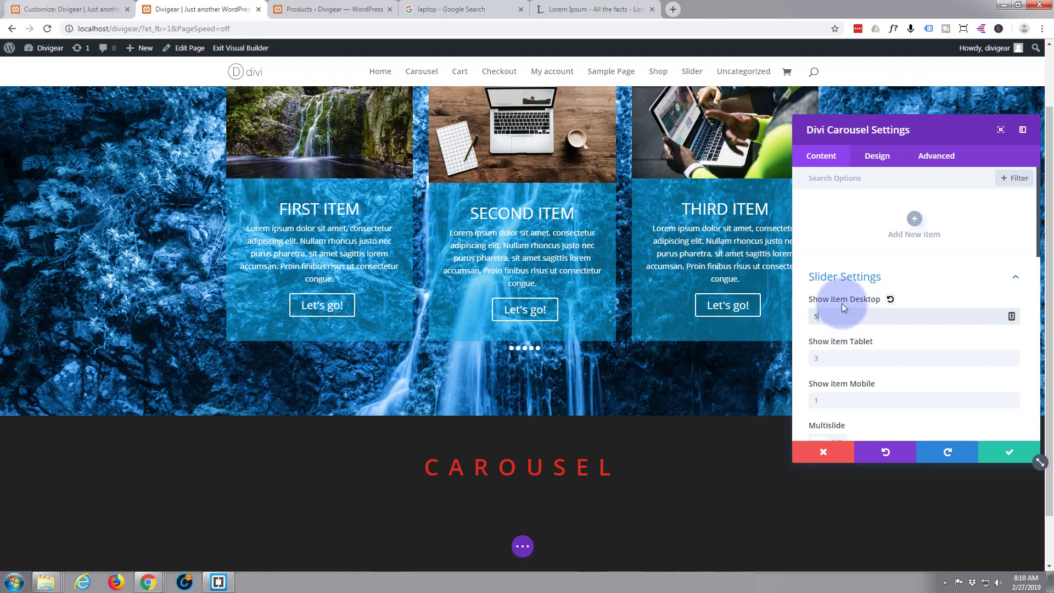
scroll(849, 305, down, 2)
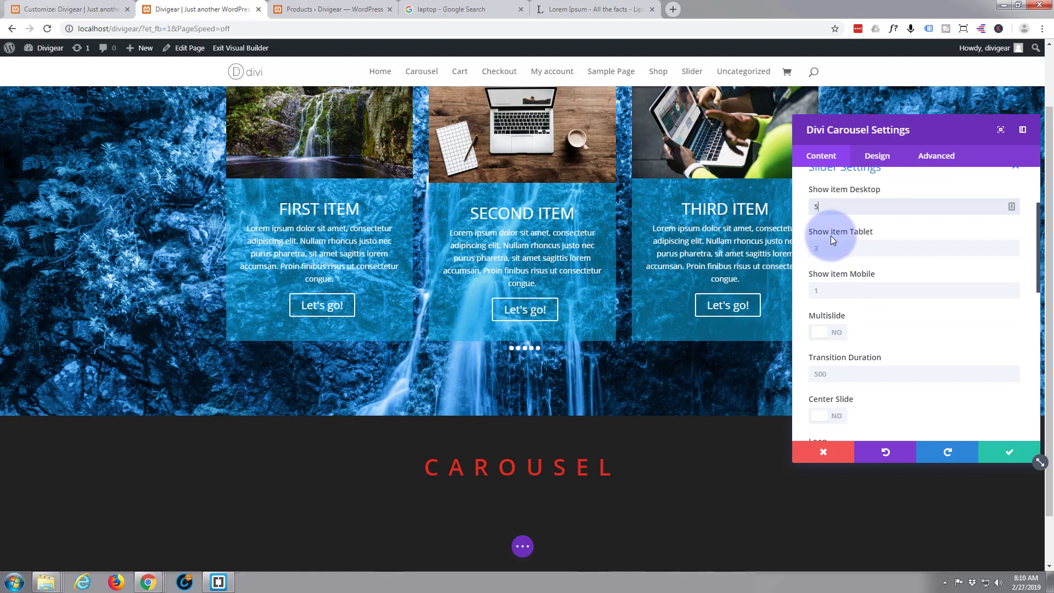
click(820, 251)
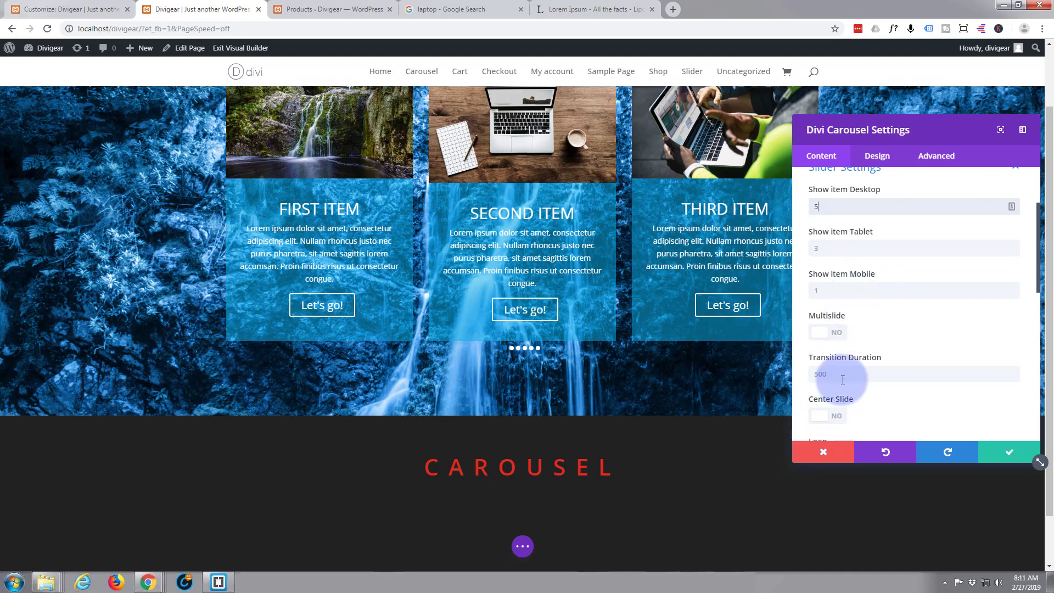
scroll(843, 379, up, 2)
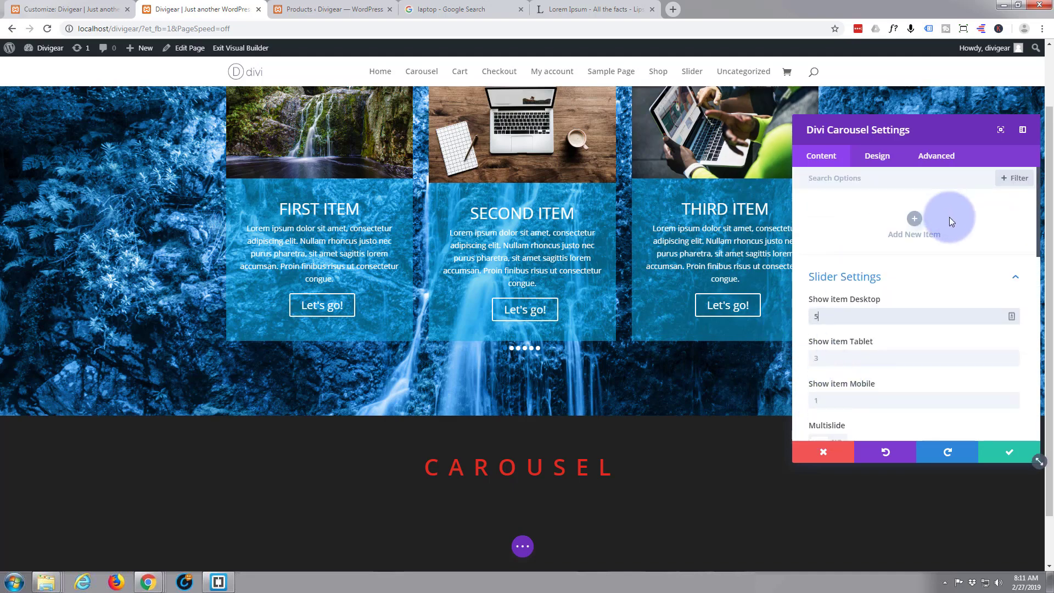
Add a new carousel item titled "Sale 50% off"
click(915, 220)
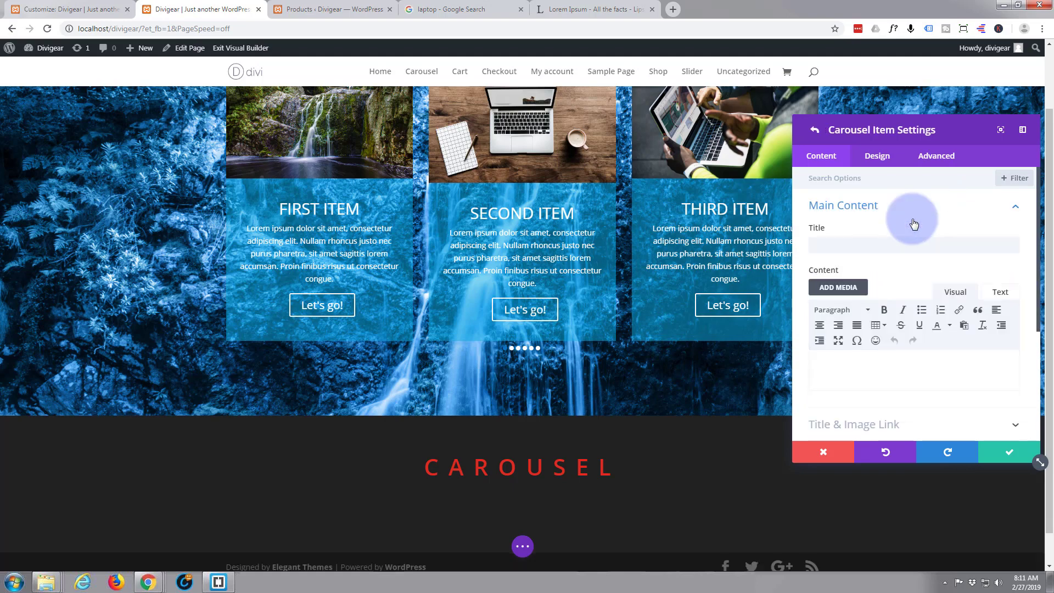
click(832, 245)
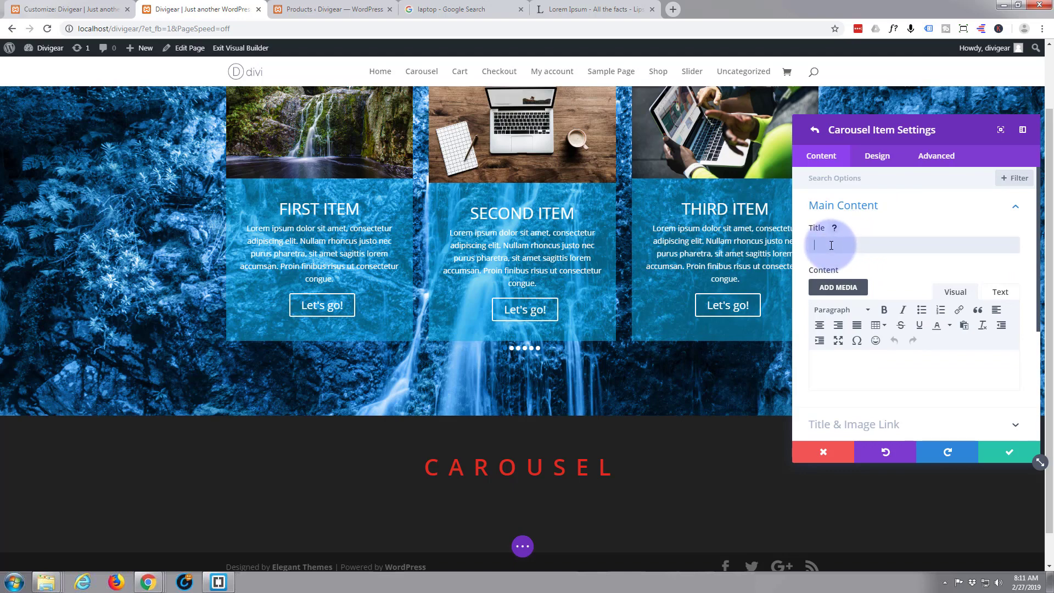
text(Sa)
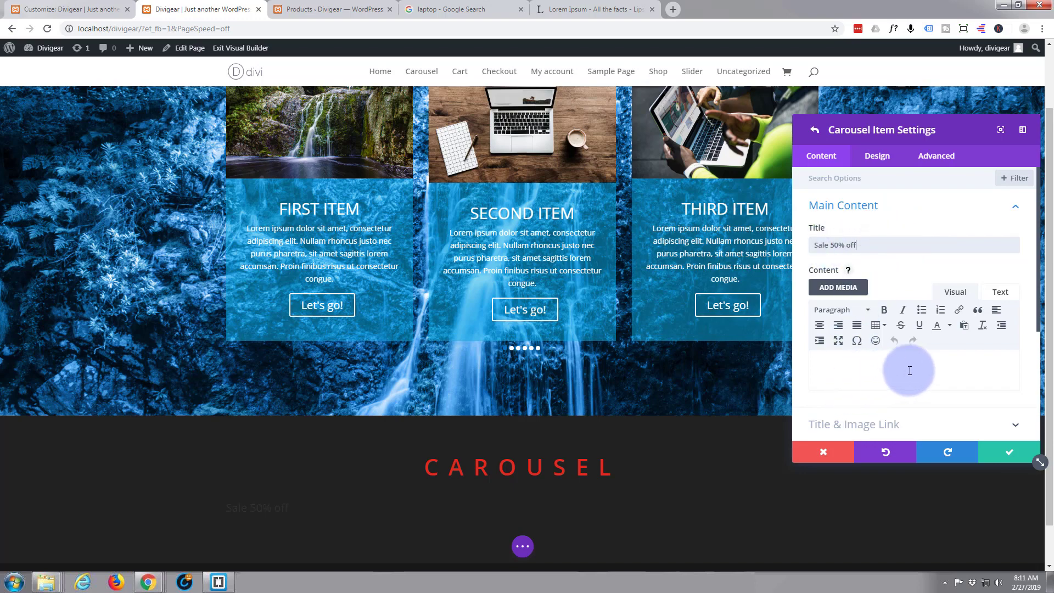
Add the first laptop picture in the media library as the carousel item's image, at Medium size (300 × 180)
scroll(882, 247, down, 1)
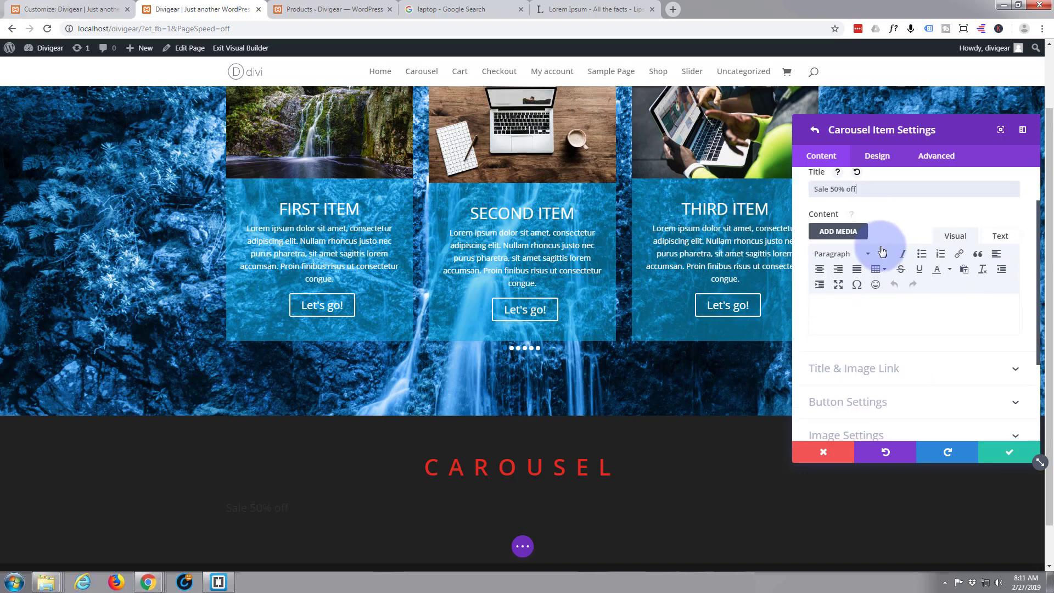
scroll(882, 249, down, 2)
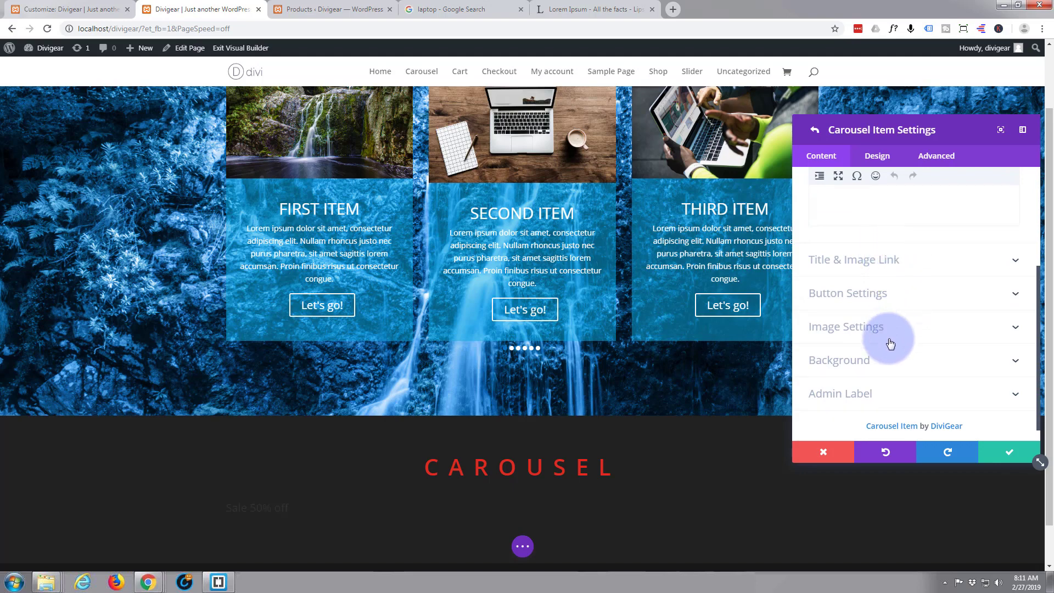
click(890, 332)
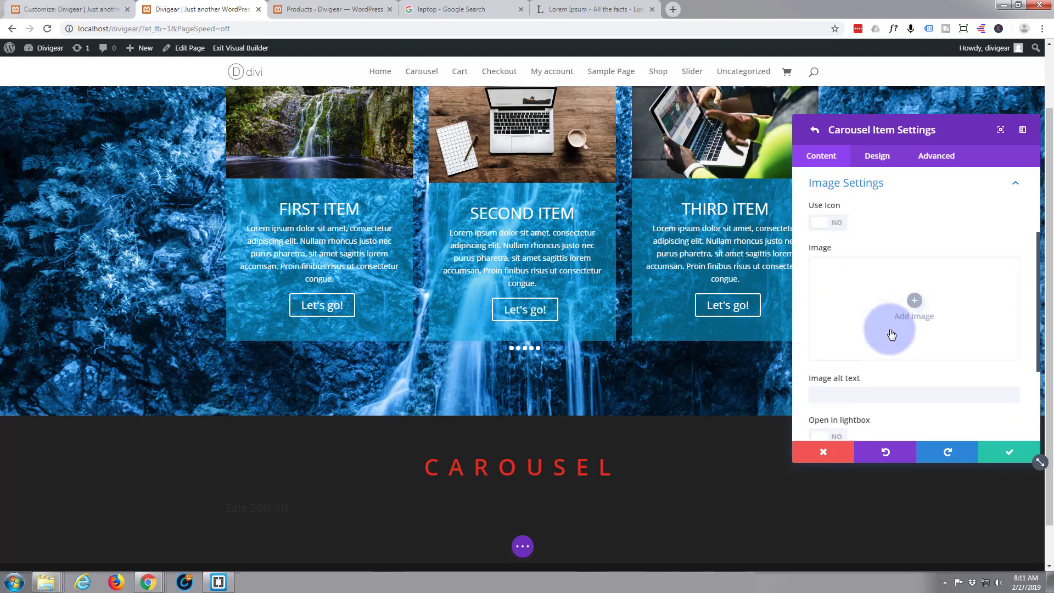
click(915, 305)
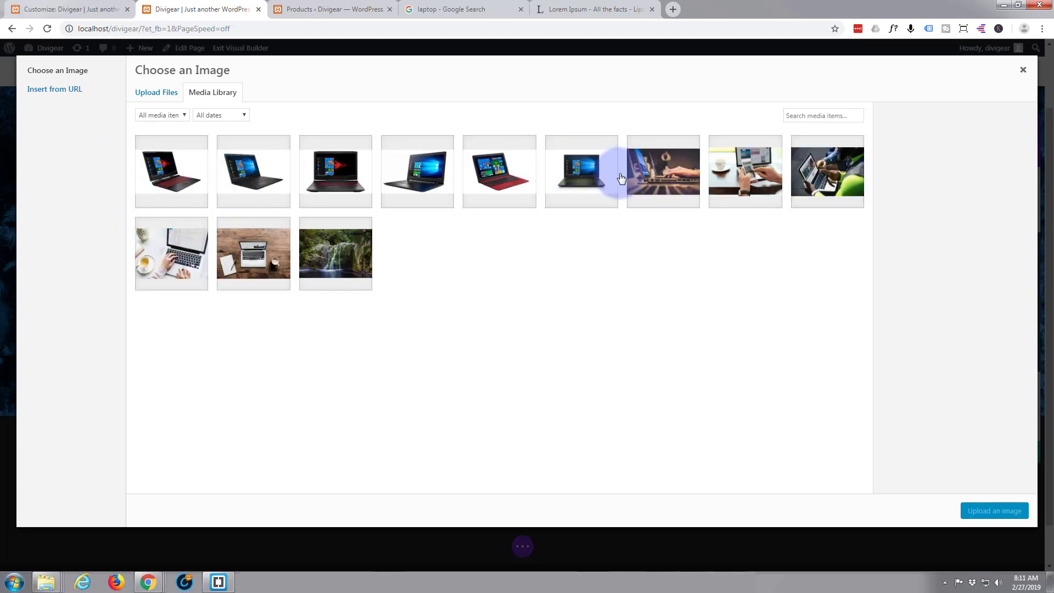
click(148, 193)
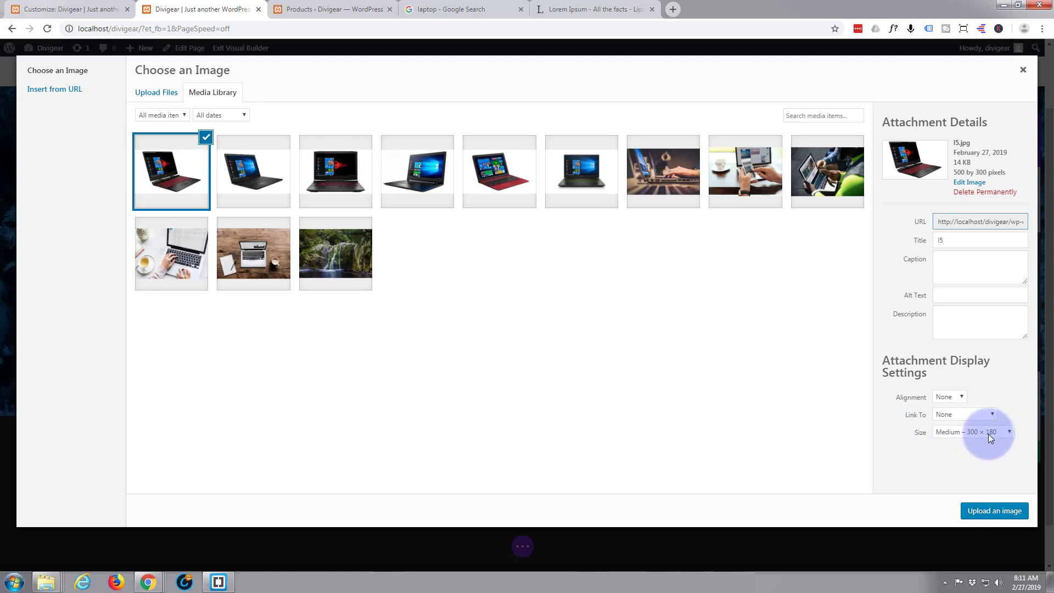
click(1011, 434)
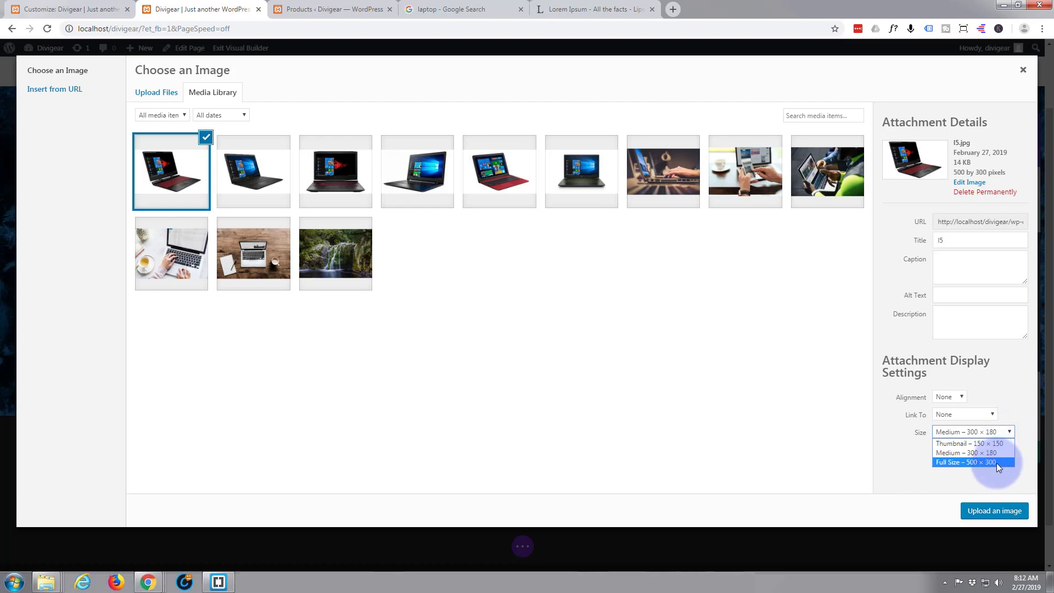
click(1010, 431)
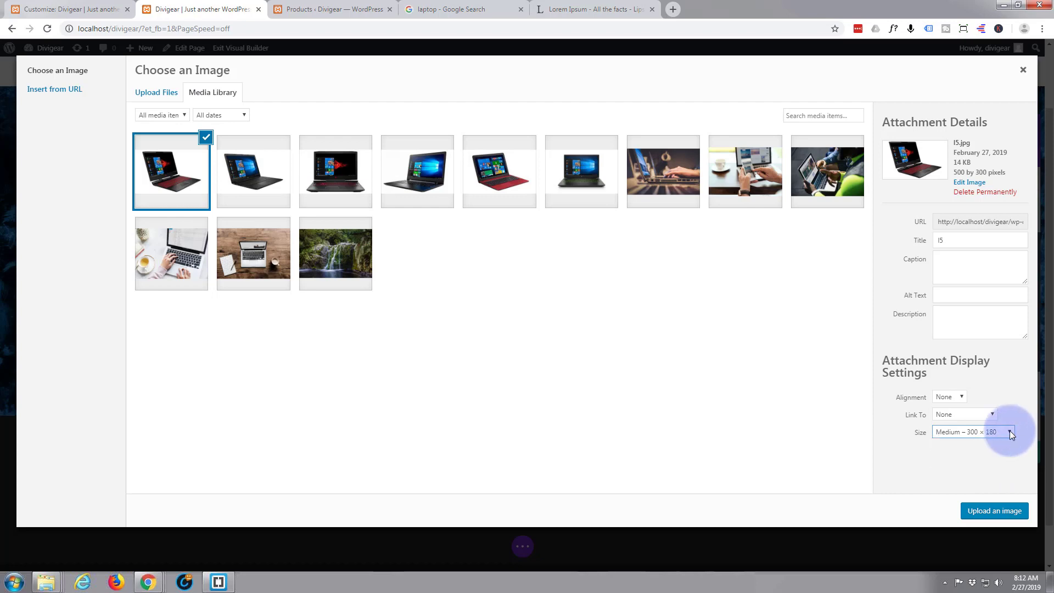
click(995, 511)
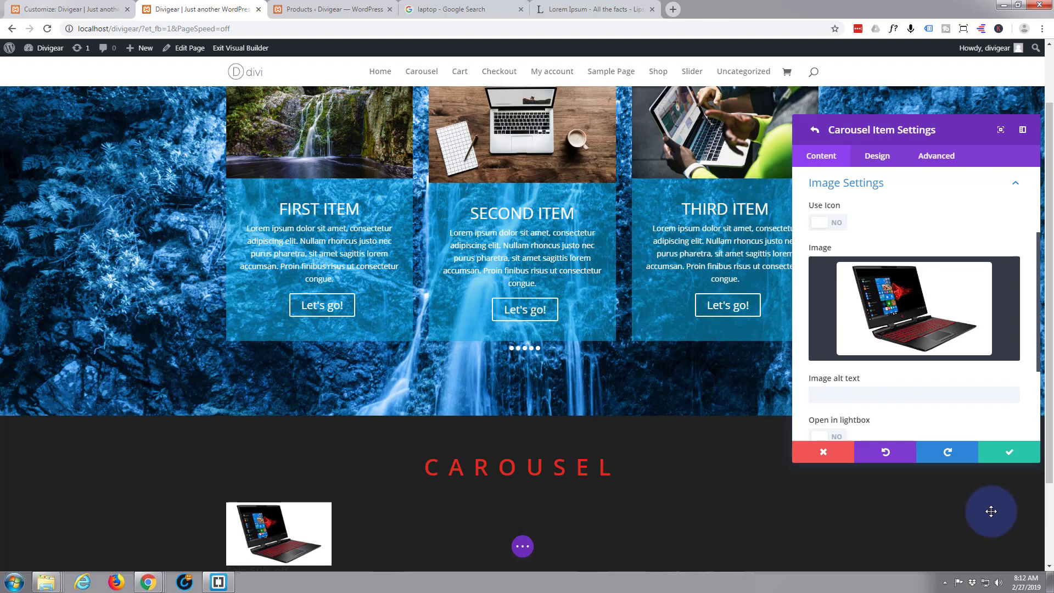
Give the carousel item a red (#e02b20) background colour
scroll(497, 368, down, 2)
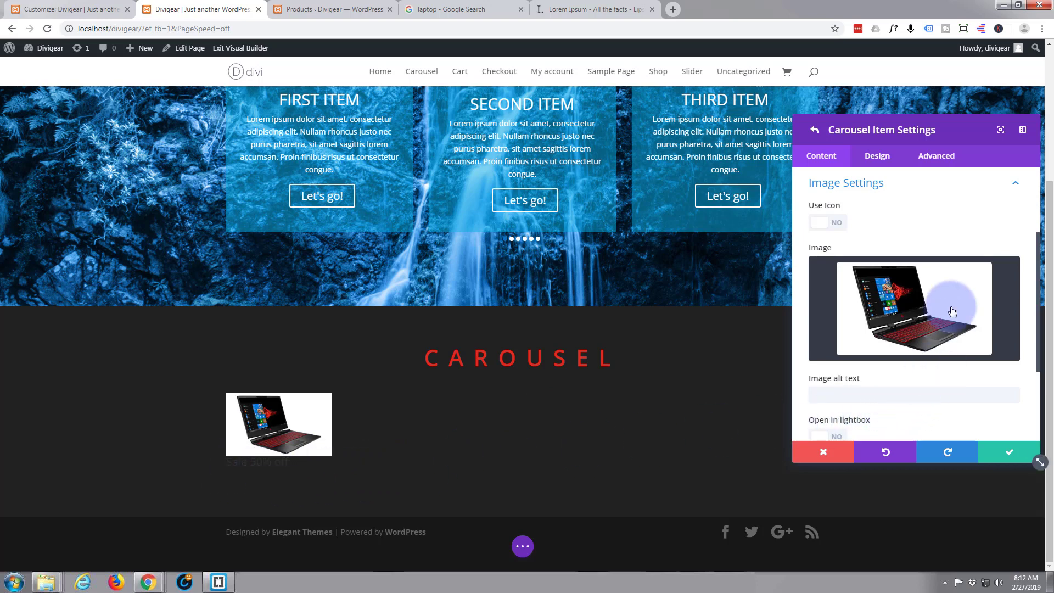
scroll(937, 268, down, 2)
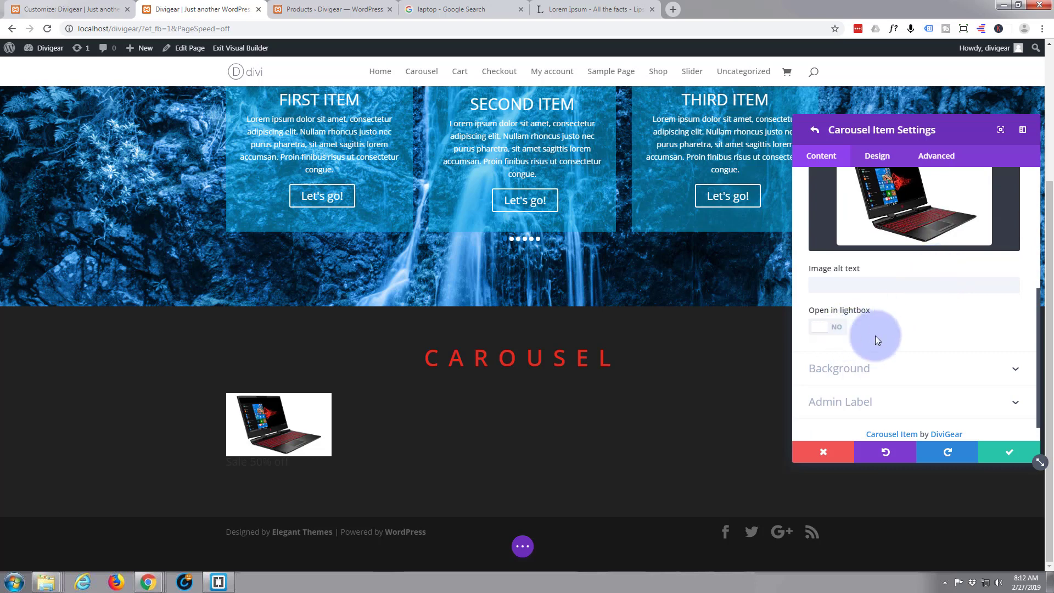
scroll(913, 331, down, 1)
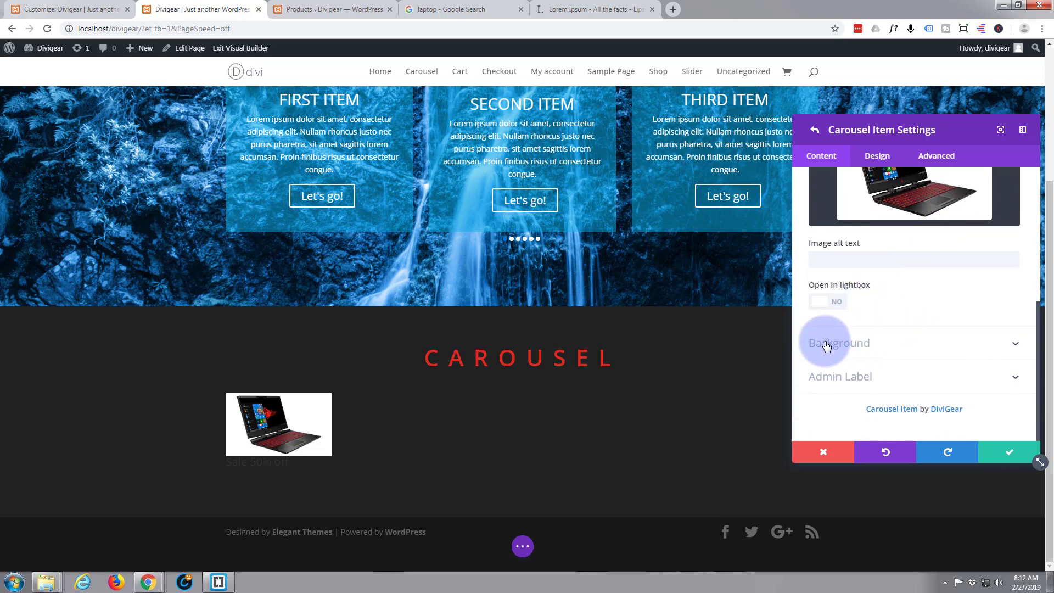
click(938, 350)
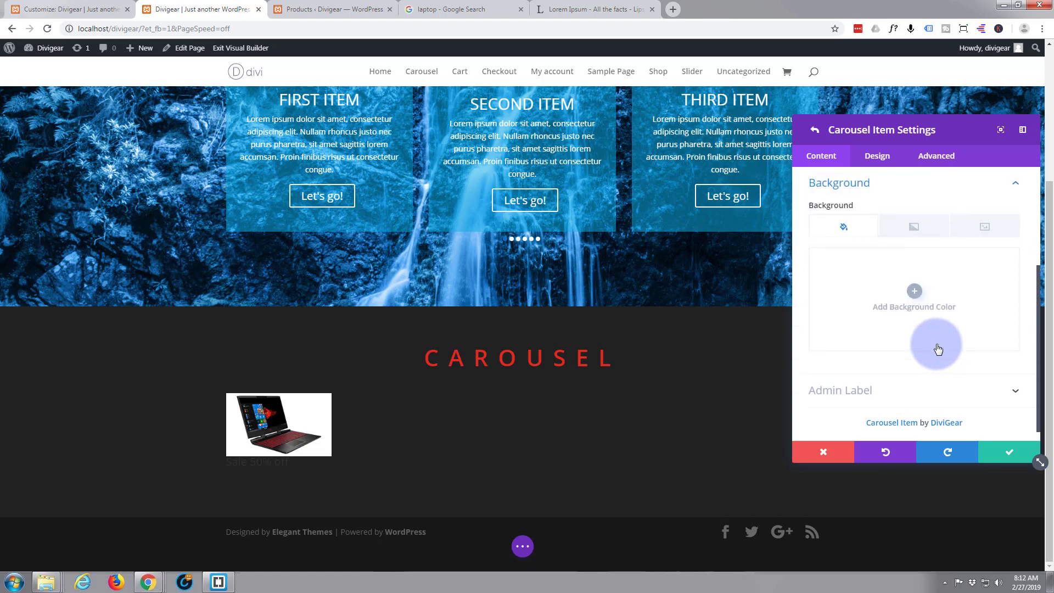
click(920, 296)
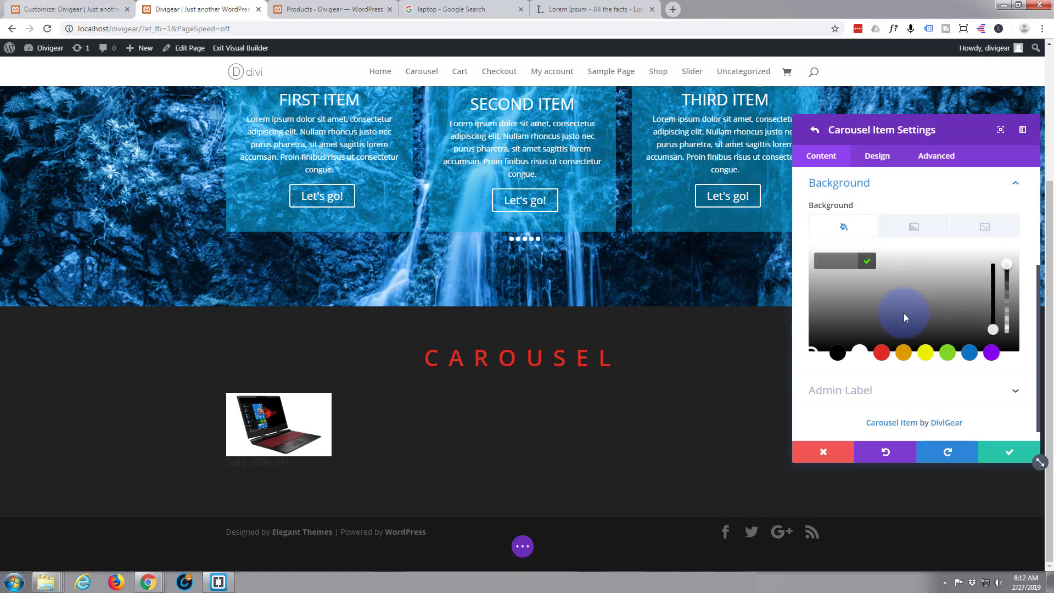
click(882, 354)
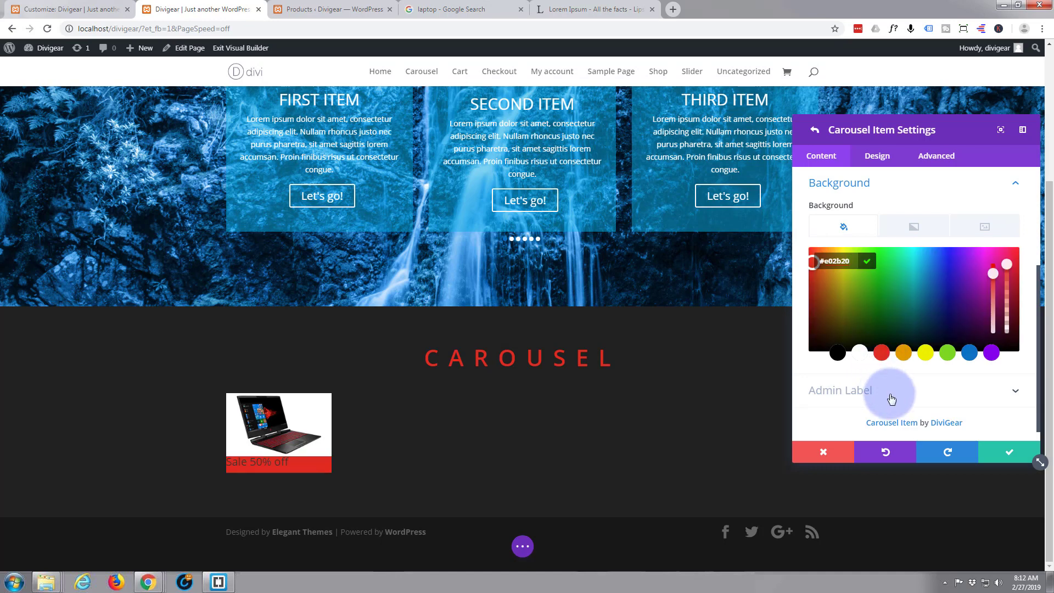
Style the carousel item's title text as white, bold, all uppercase and centred
click(880, 157)
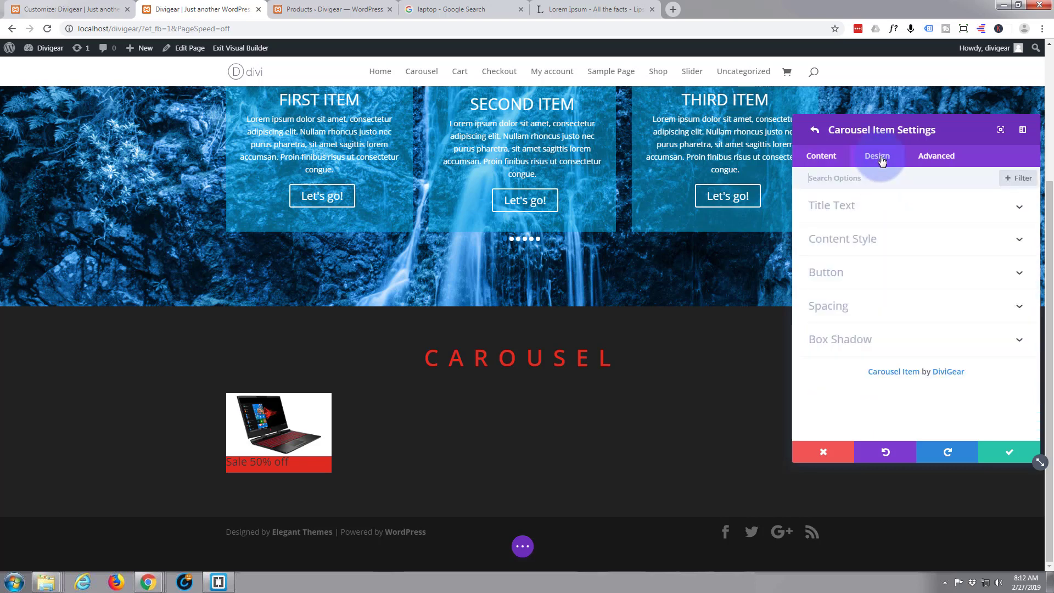
click(903, 207)
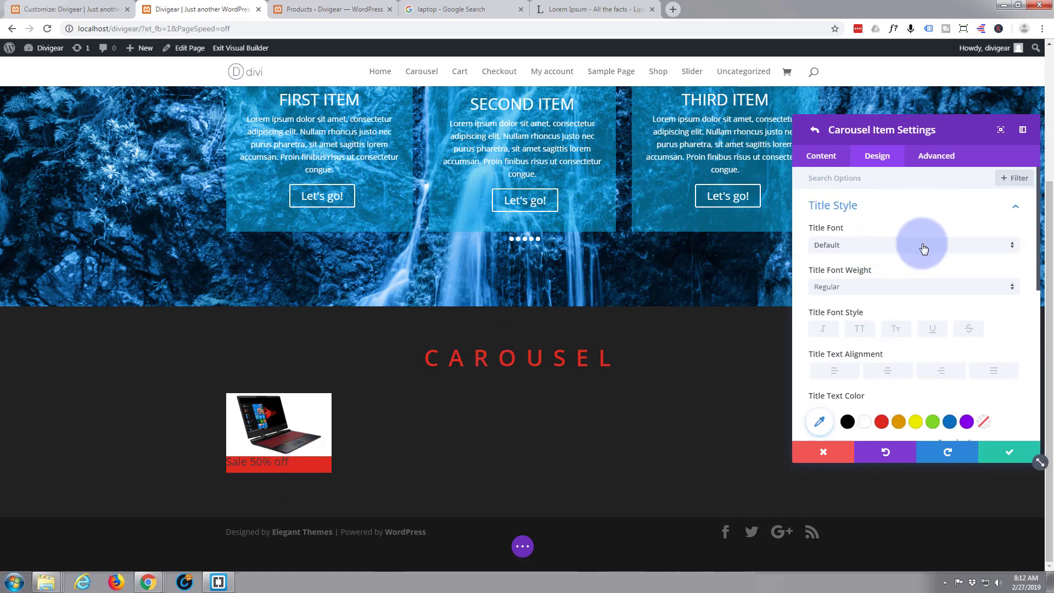
click(866, 423)
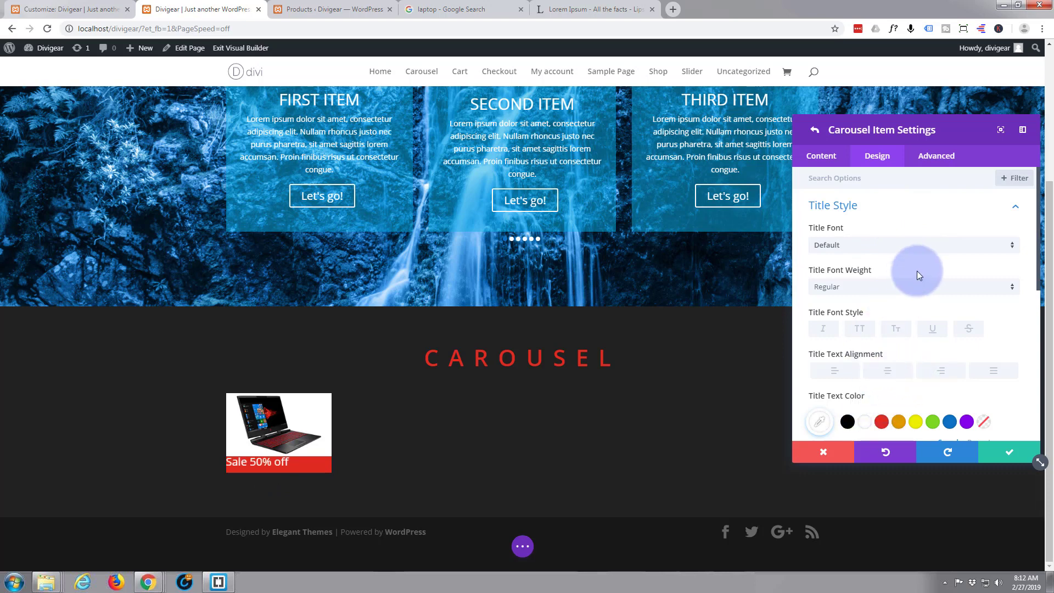
click(1013, 292)
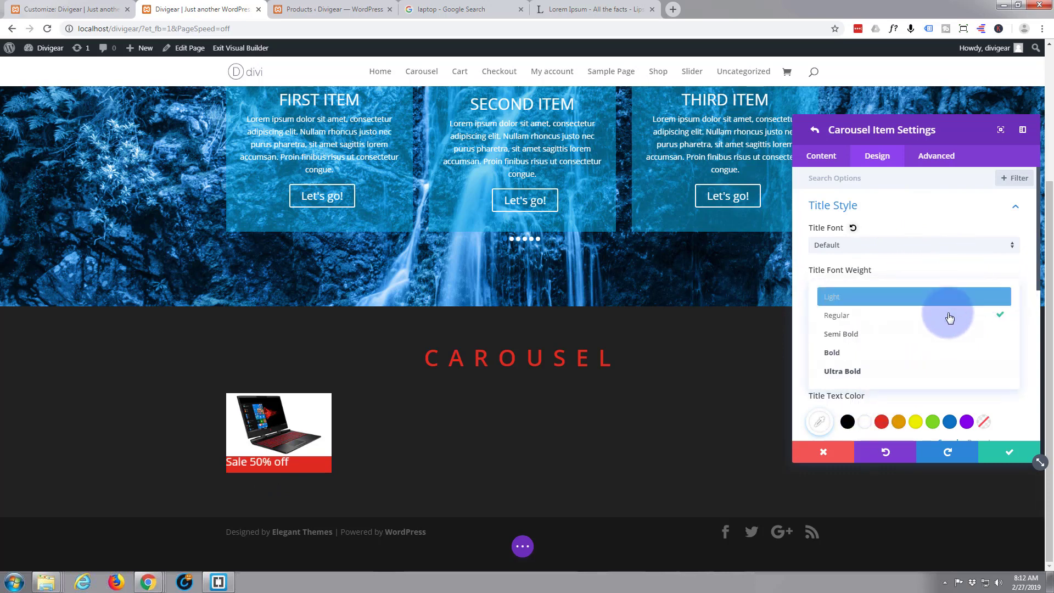
click(901, 360)
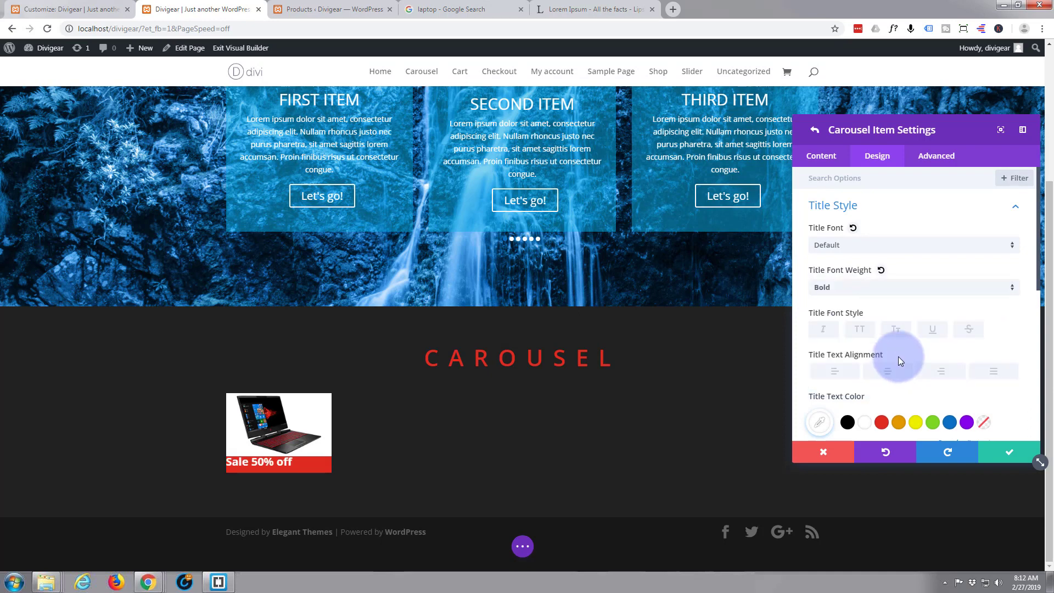
click(861, 334)
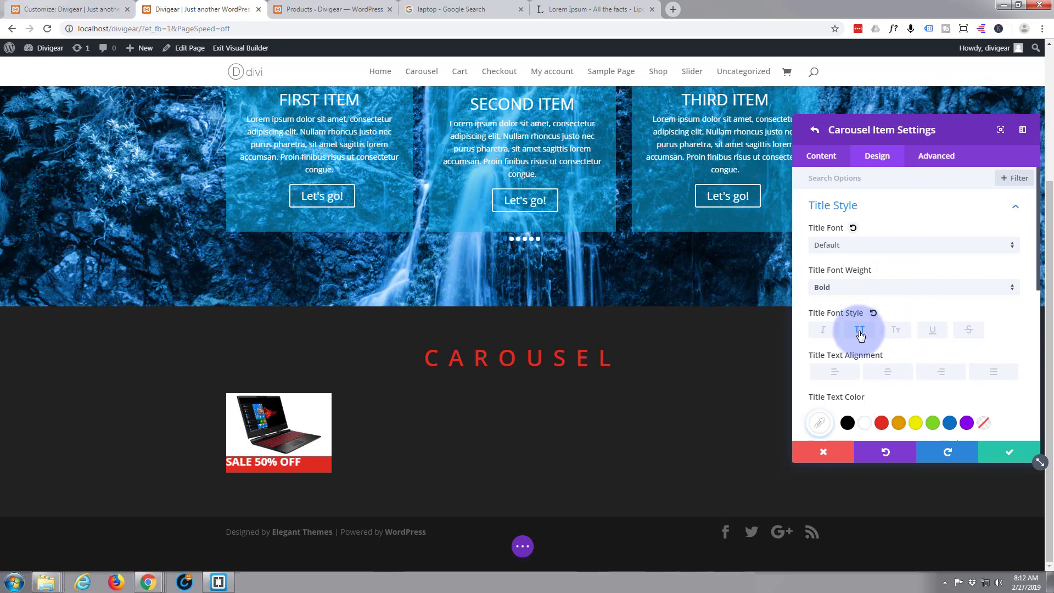
click(890, 374)
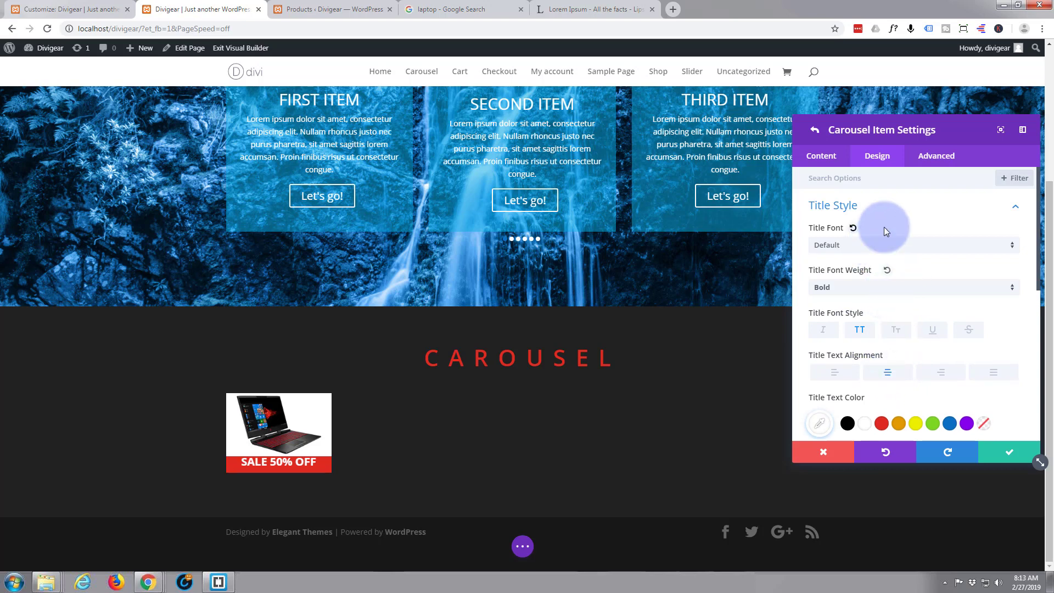
Open the spacing options in the carousel item's design settings
scroll(896, 199, down, 5)
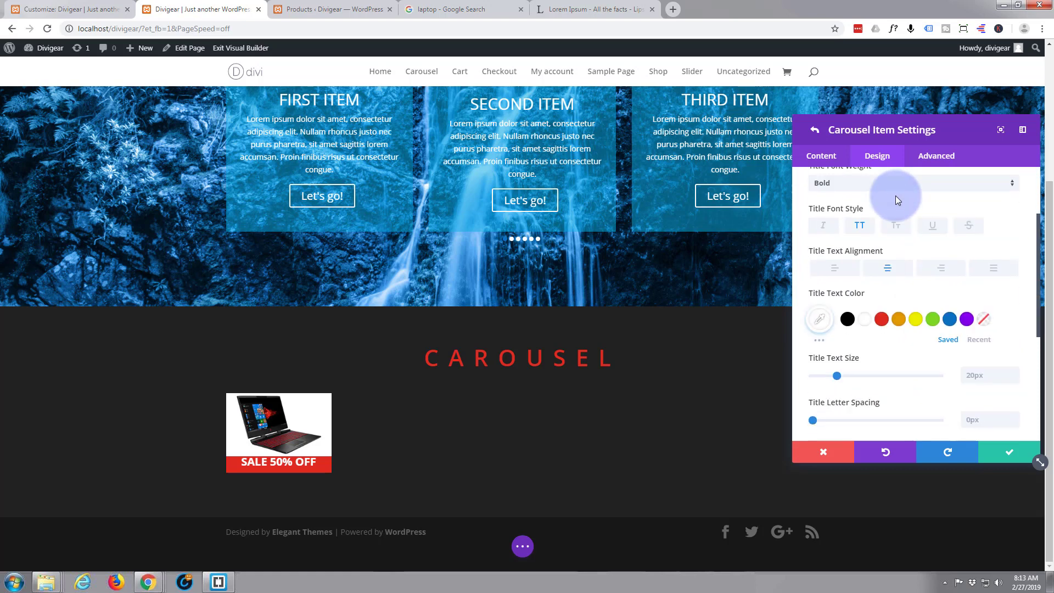
scroll(896, 199, down, 2)
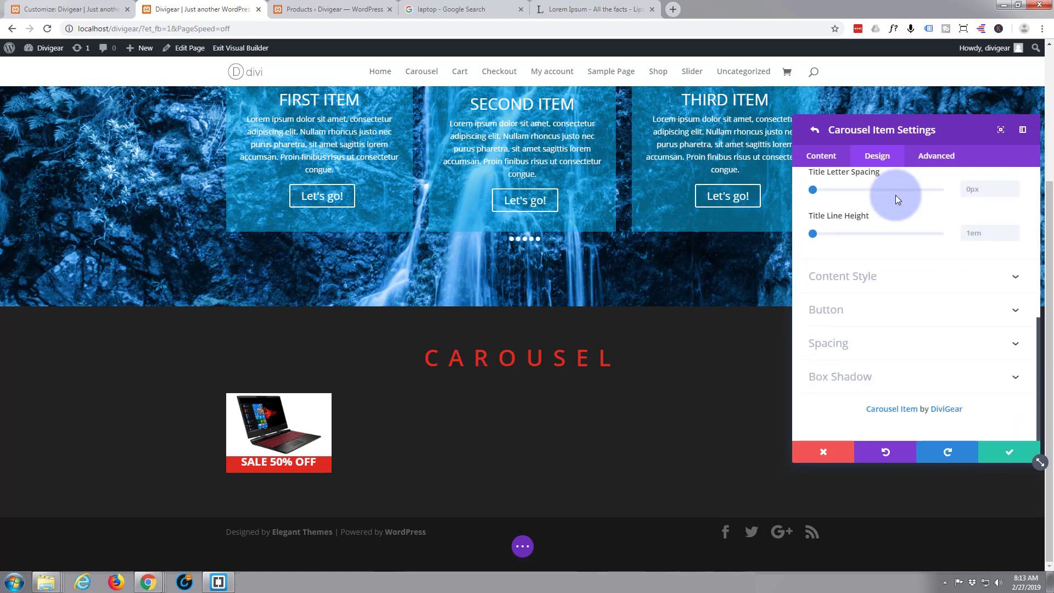
click(873, 349)
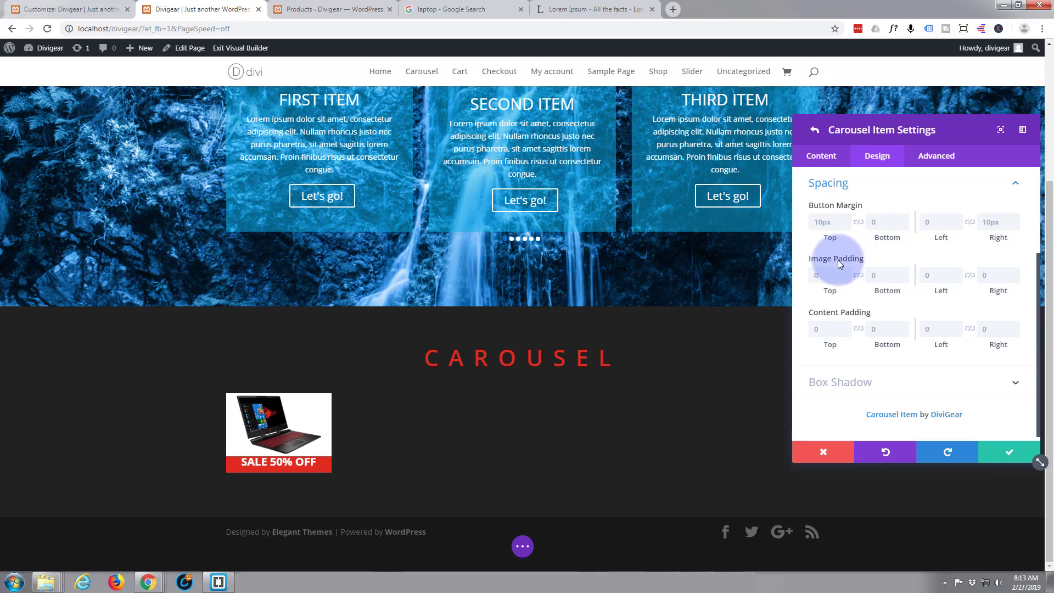
Try a bottom image padding of 10px on the carousel item and clear it again
click(883, 274)
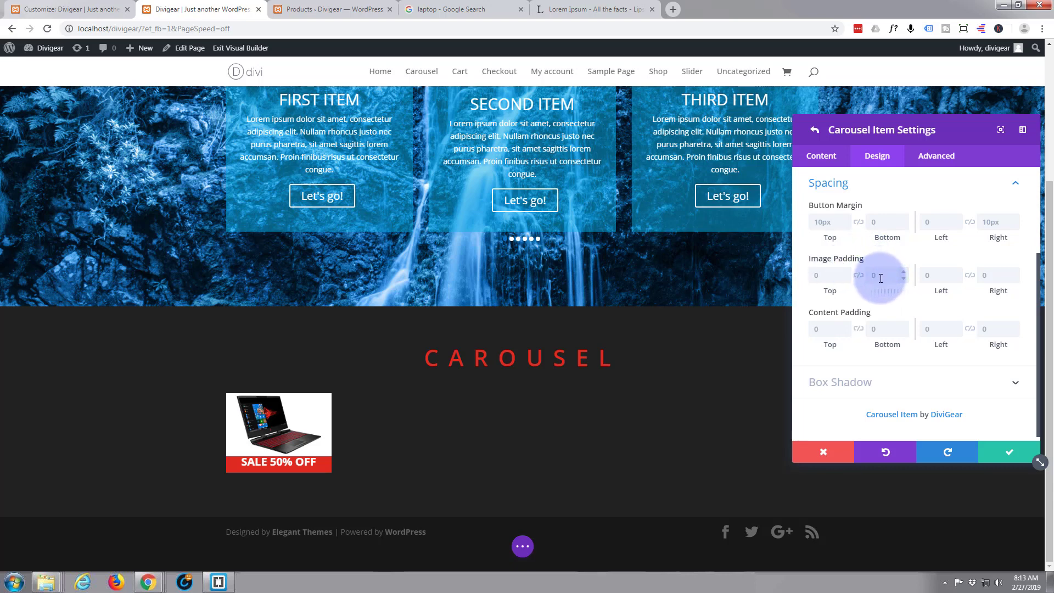
click(833, 273)
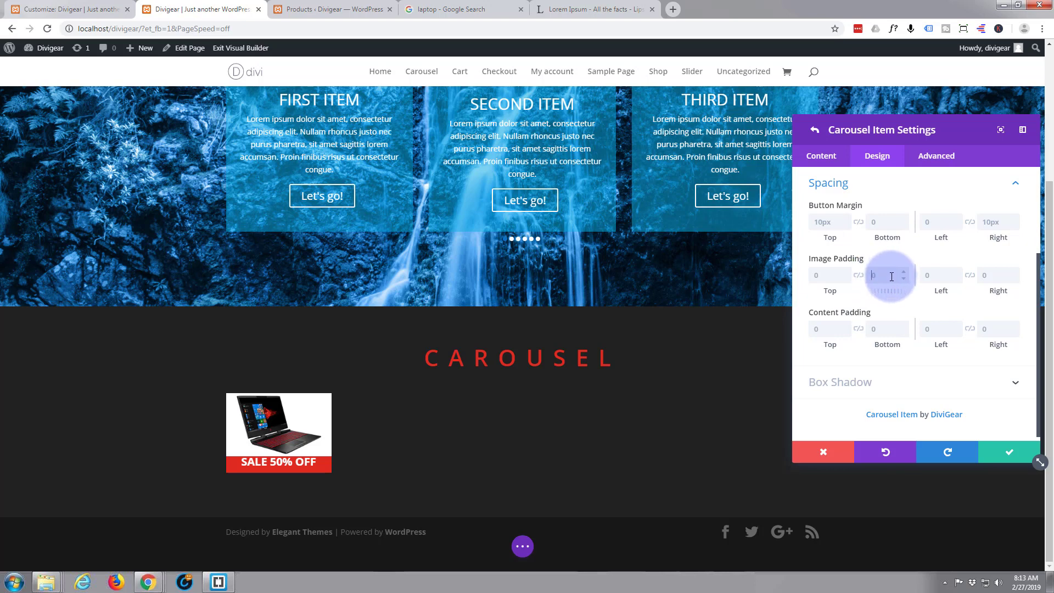
text(0)
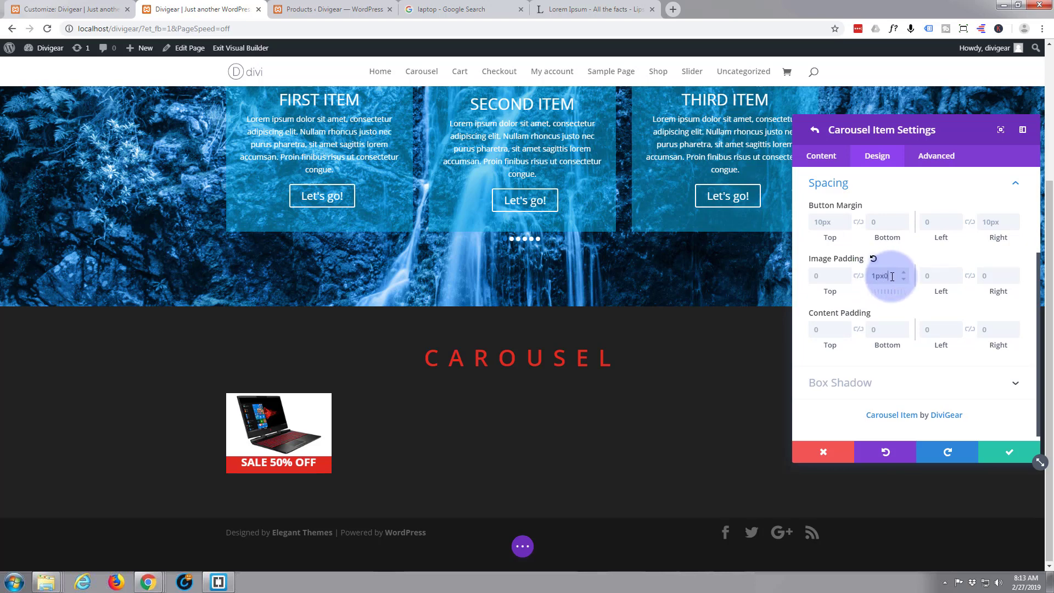
drag(890, 276, 861, 278)
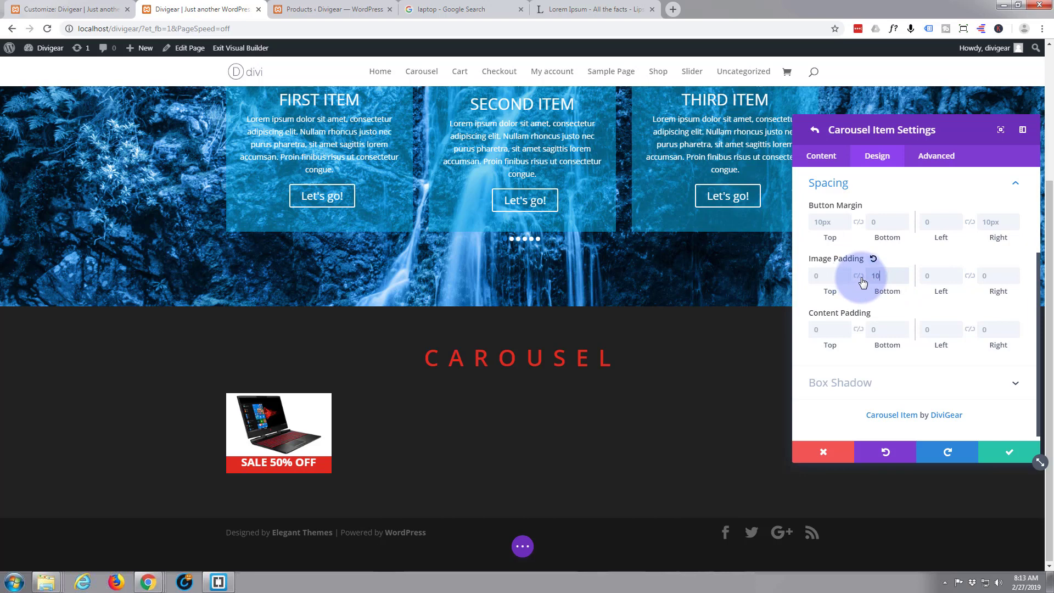
text(10)
click(873, 300)
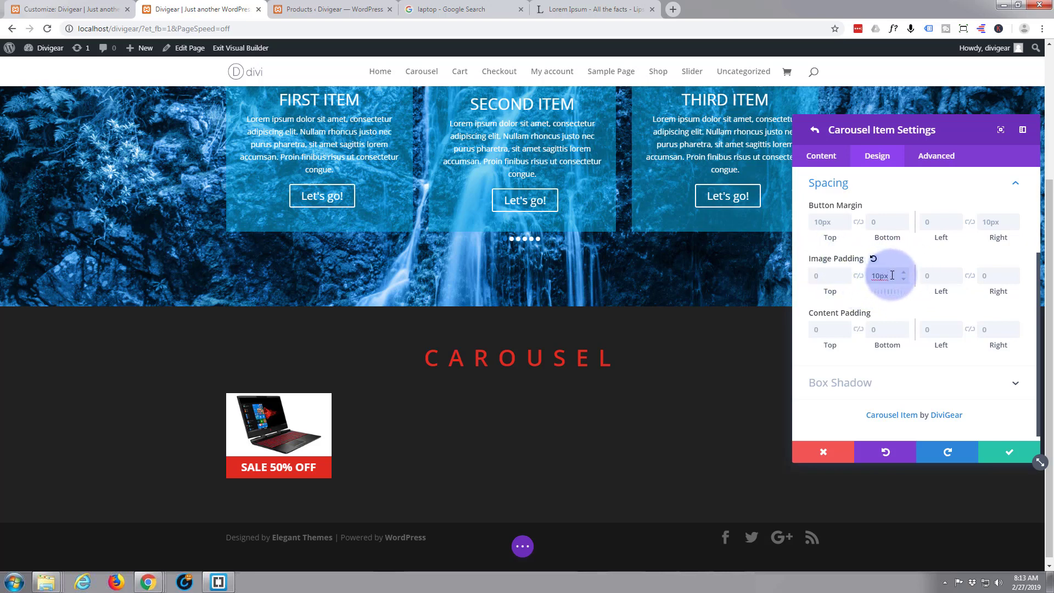
drag(881, 275, 869, 277)
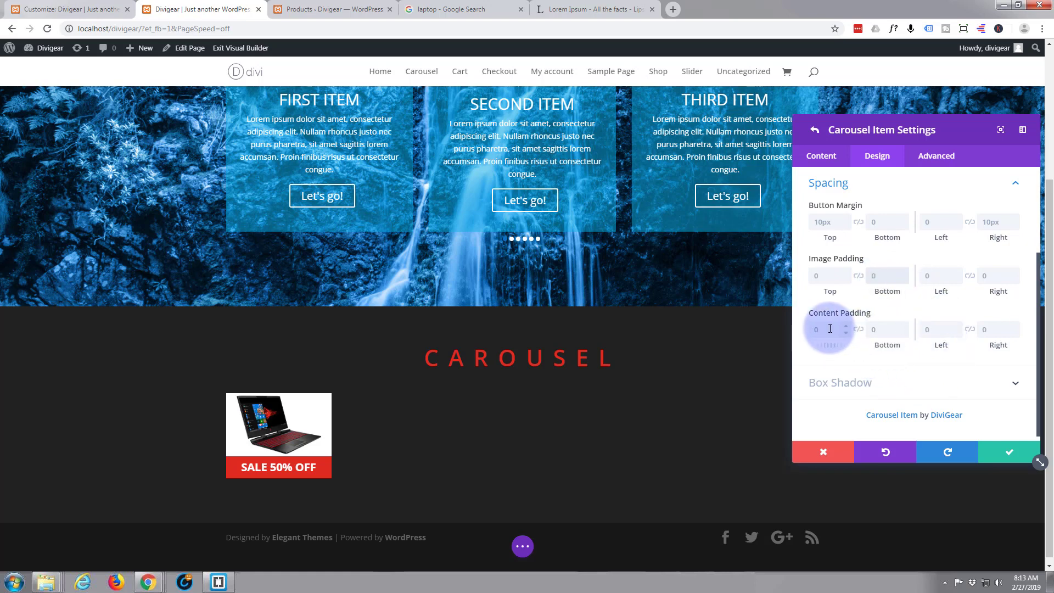
key(BackSpace)
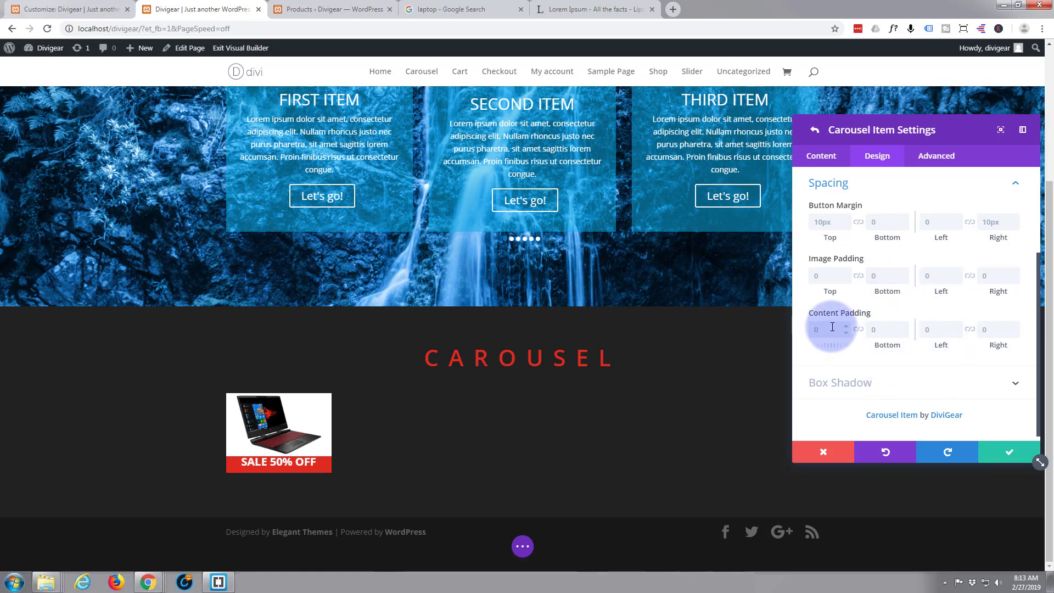
Set the carousel item's top content padding to 10px and save the item
click(833, 328)
text(10px)
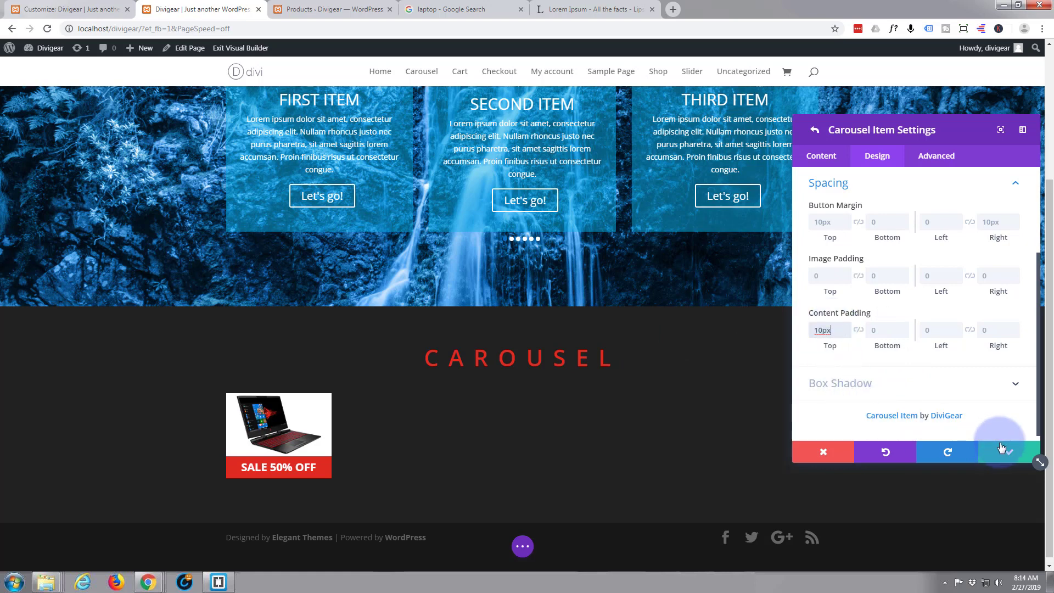
click(1009, 454)
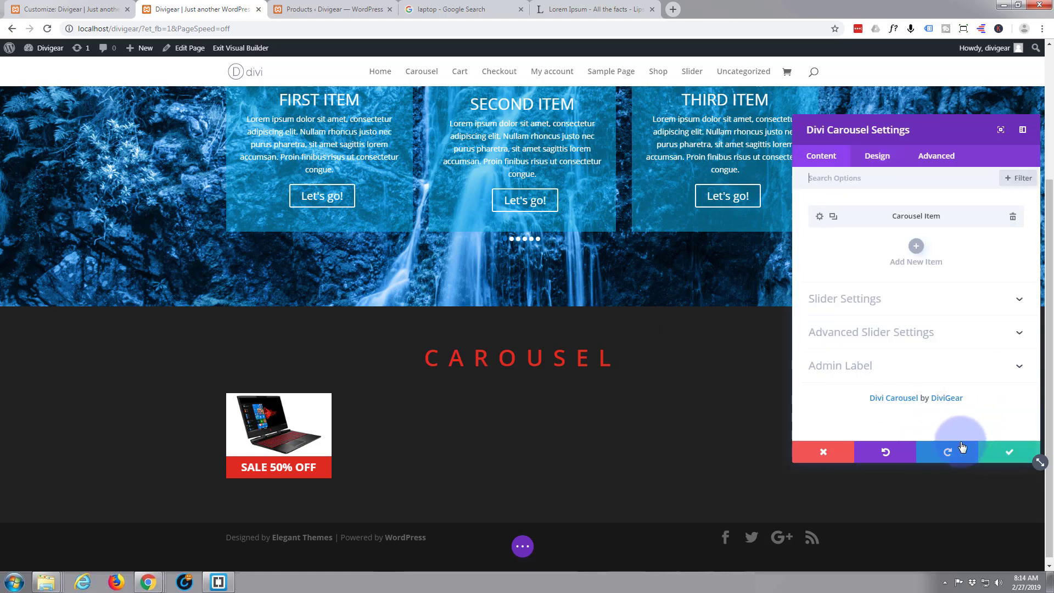
Duplicate the finished carousel item five times to make six items
click(833, 218)
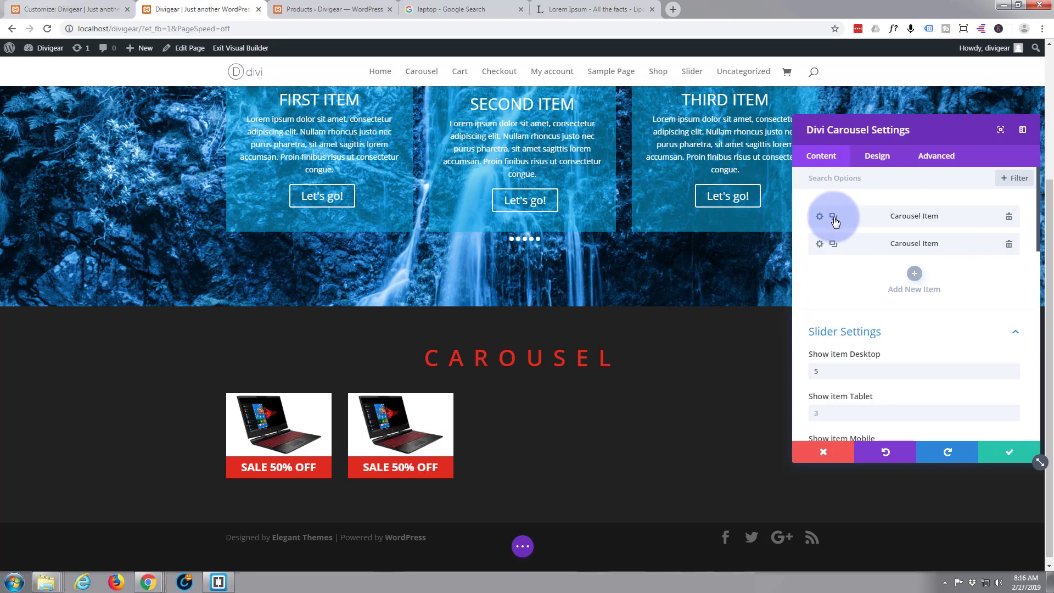
click(833, 245)
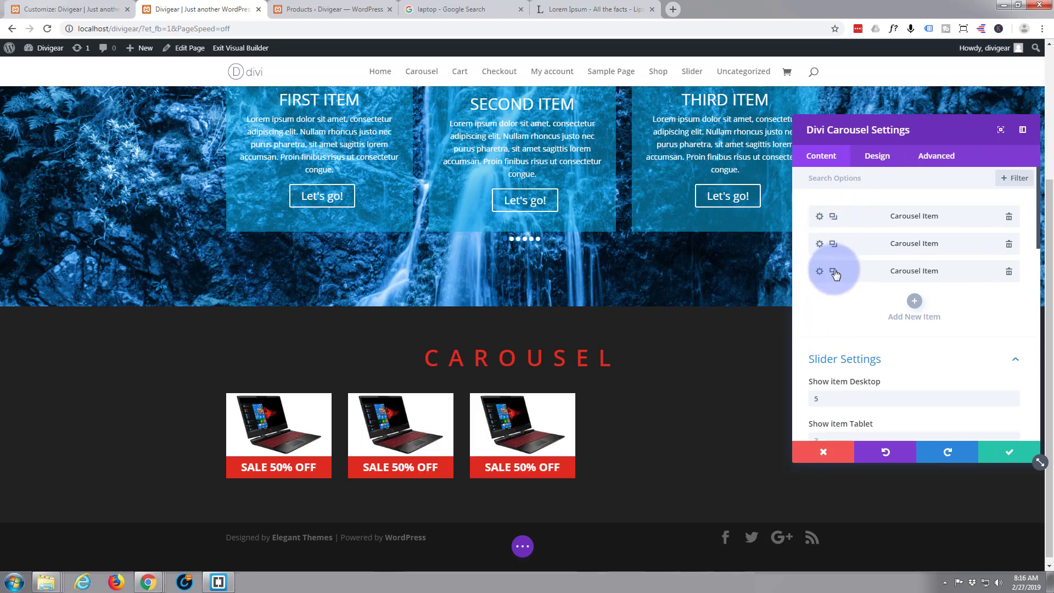
click(834, 272)
click(834, 299)
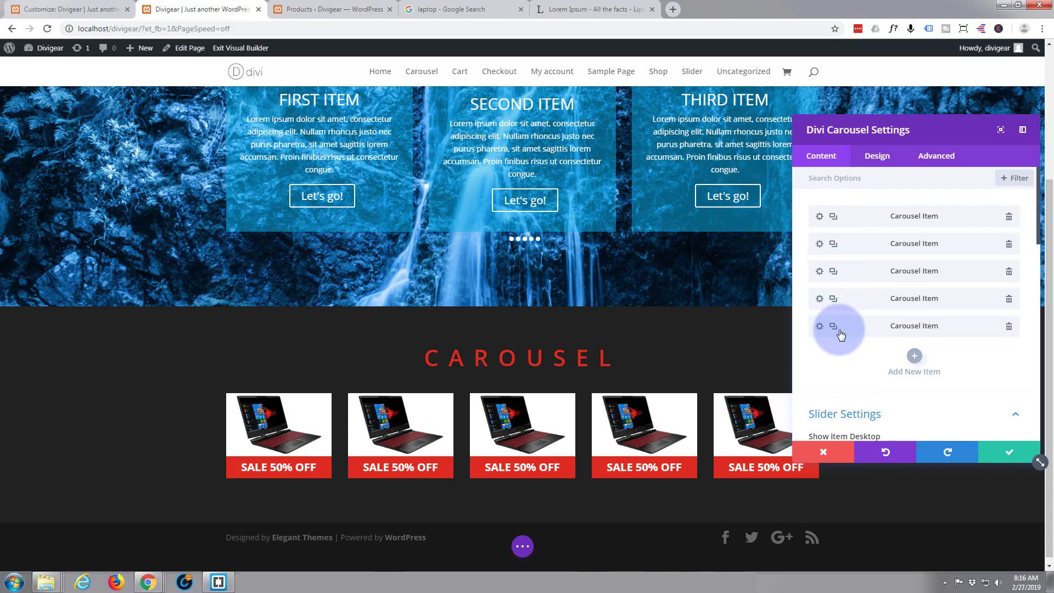
click(840, 330)
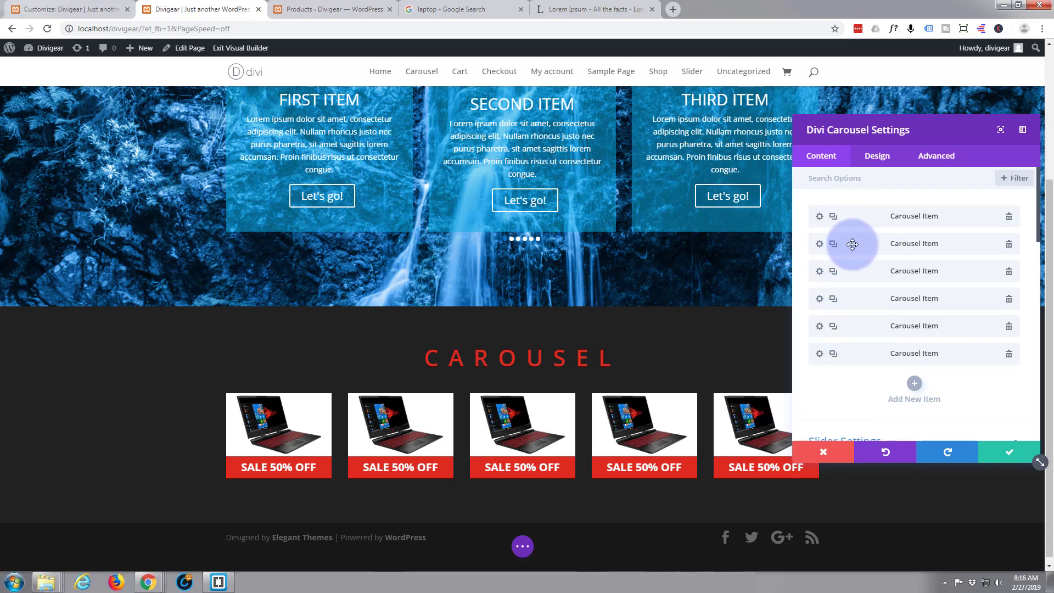
Replace the second carousel item's image with the second laptop picture in the media library and save the item
click(820, 244)
scroll(878, 292, down, 4)
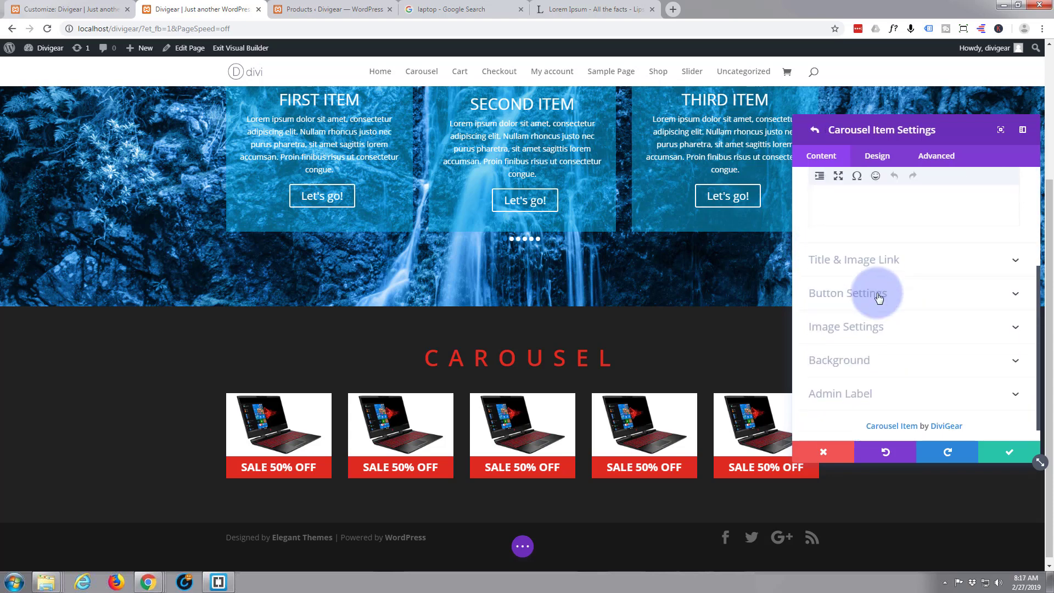
click(932, 311)
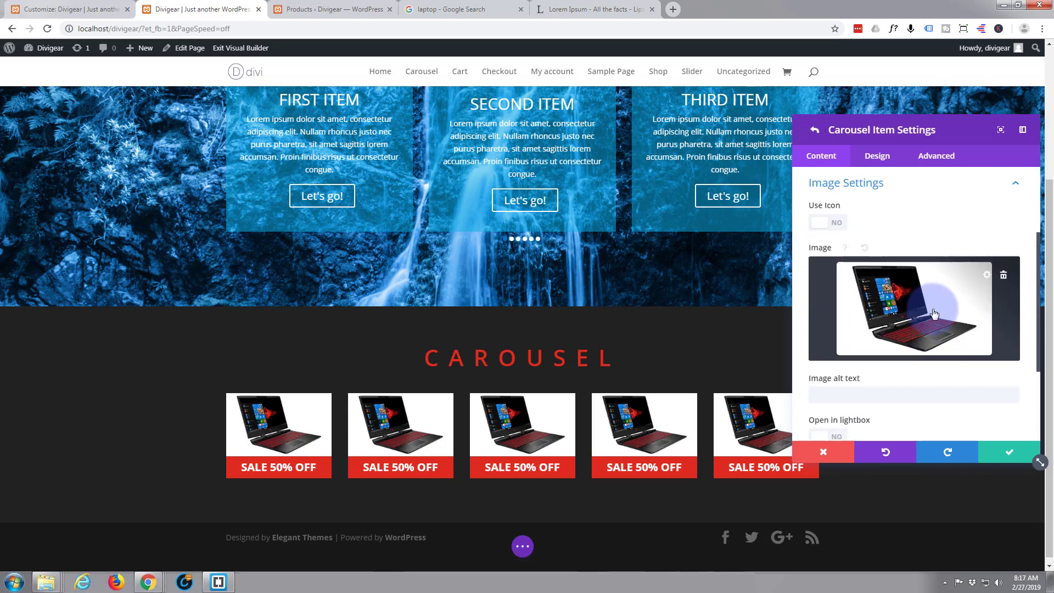
click(1005, 274)
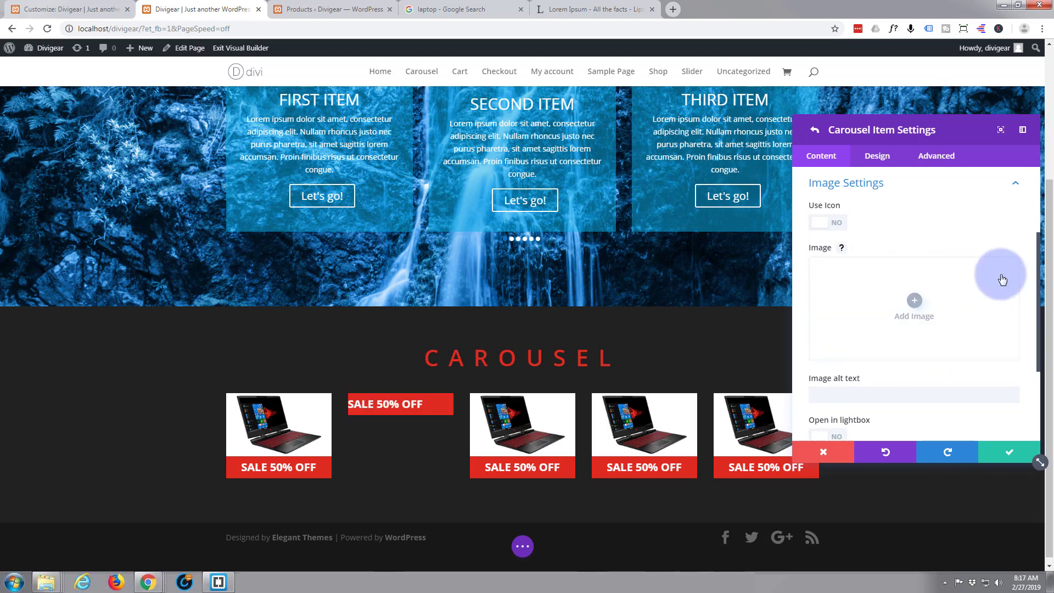
click(928, 314)
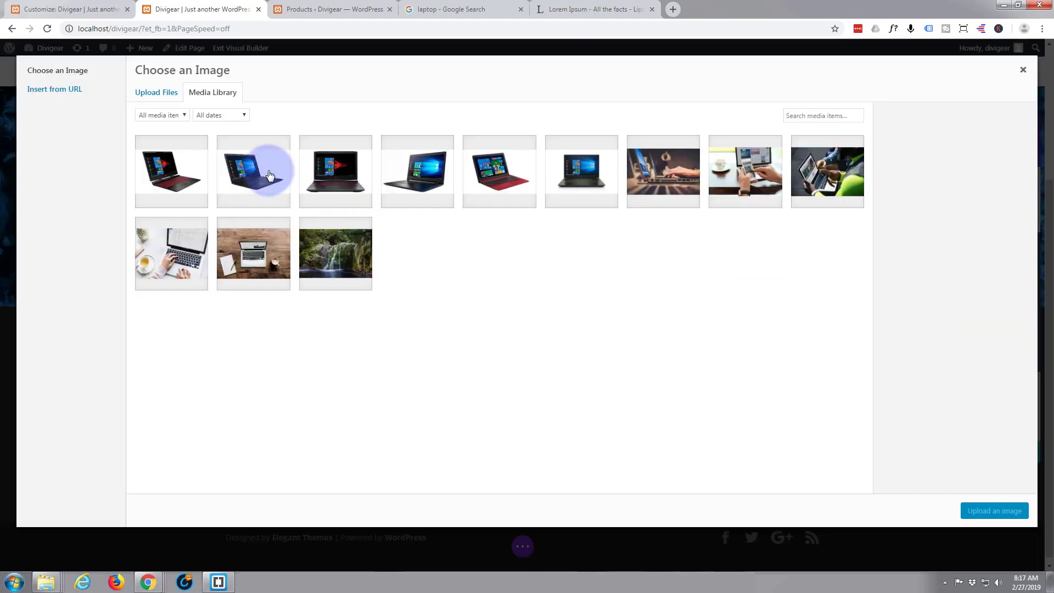
click(259, 166)
click(997, 510)
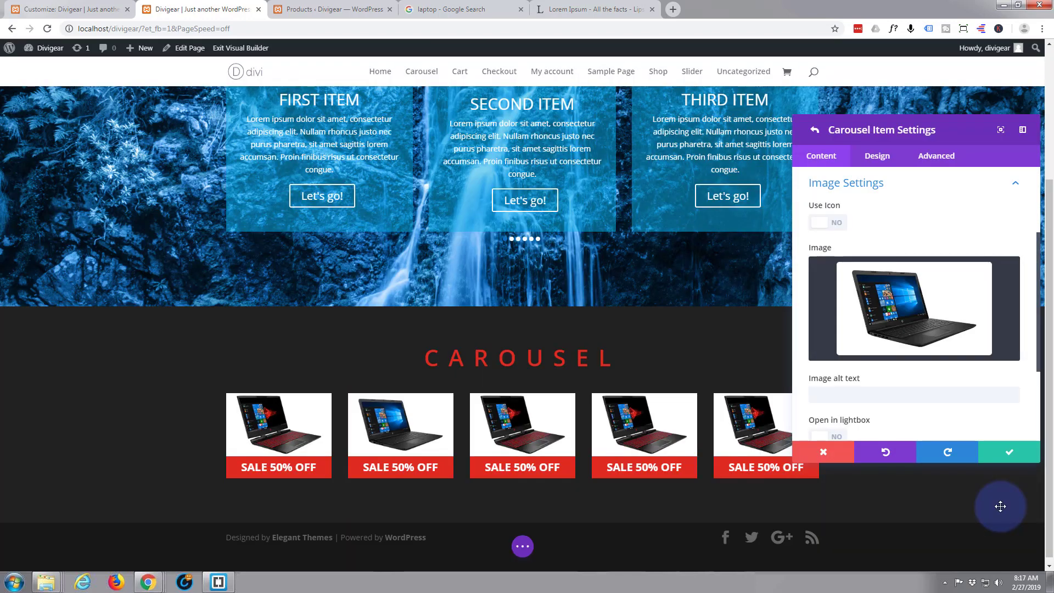
click(1009, 456)
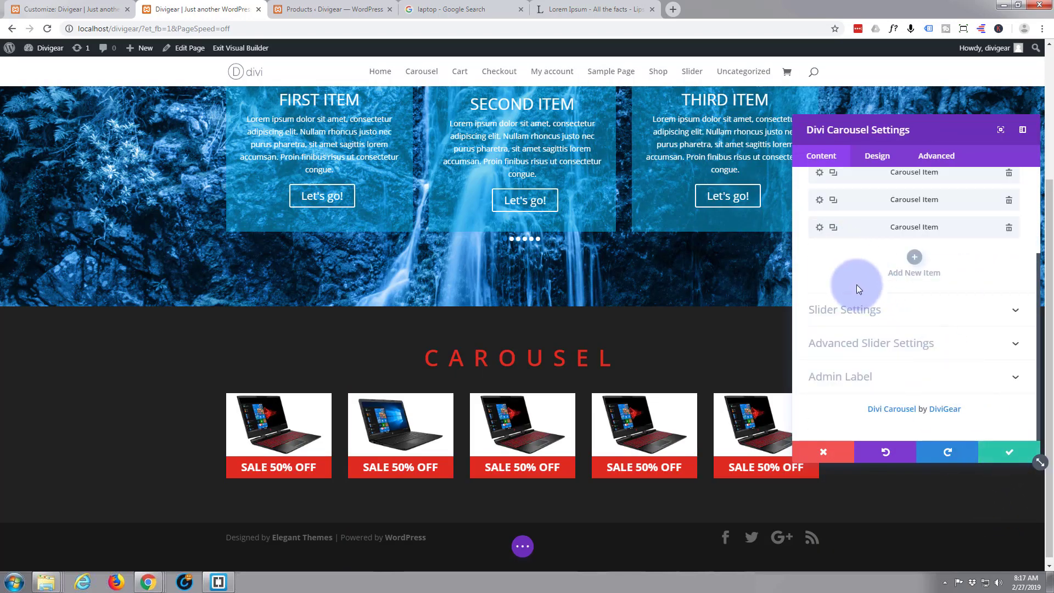
Remove the duplicated laptop image from the third carousel item
scroll(858, 284, up, 3)
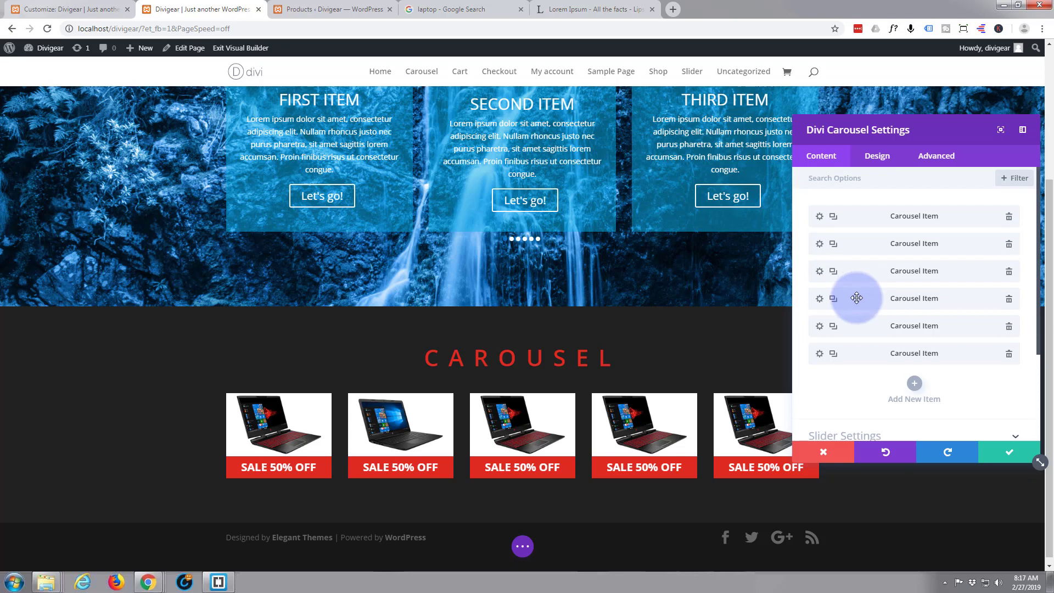
click(820, 274)
scroll(888, 352, down, 3)
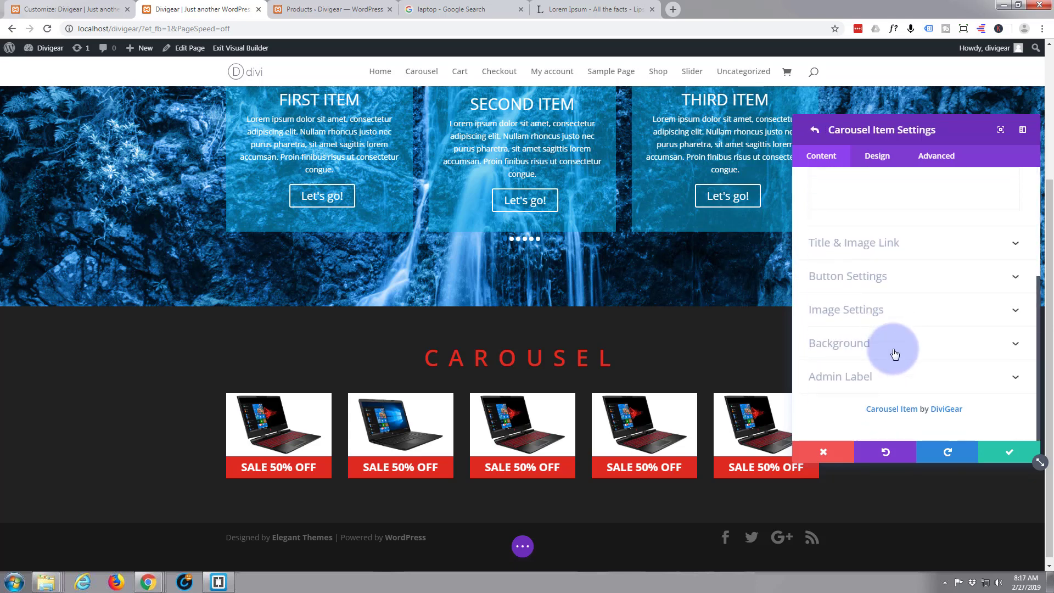
click(939, 311)
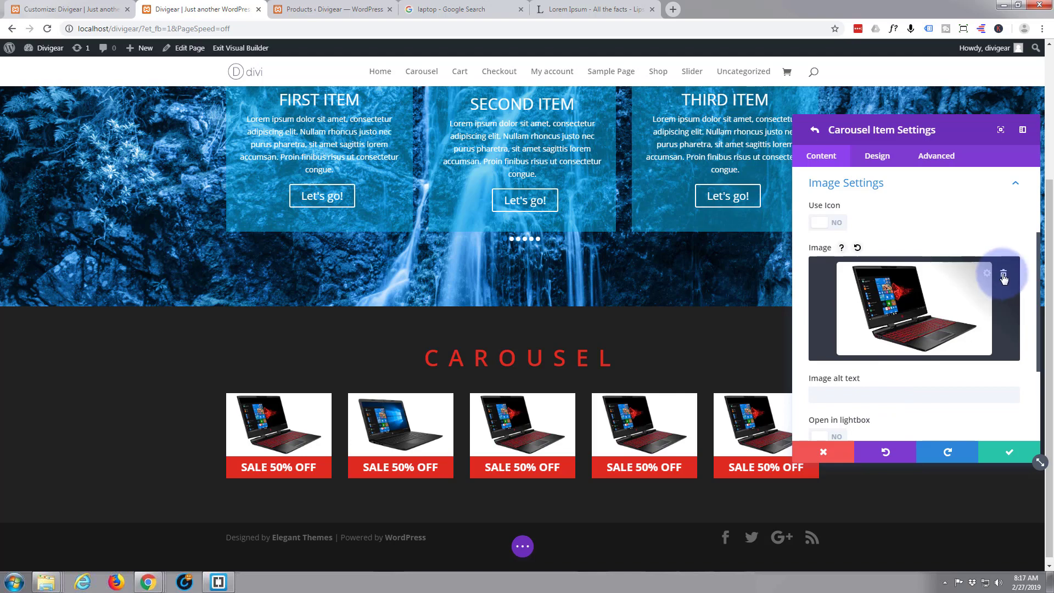
click(1004, 275)
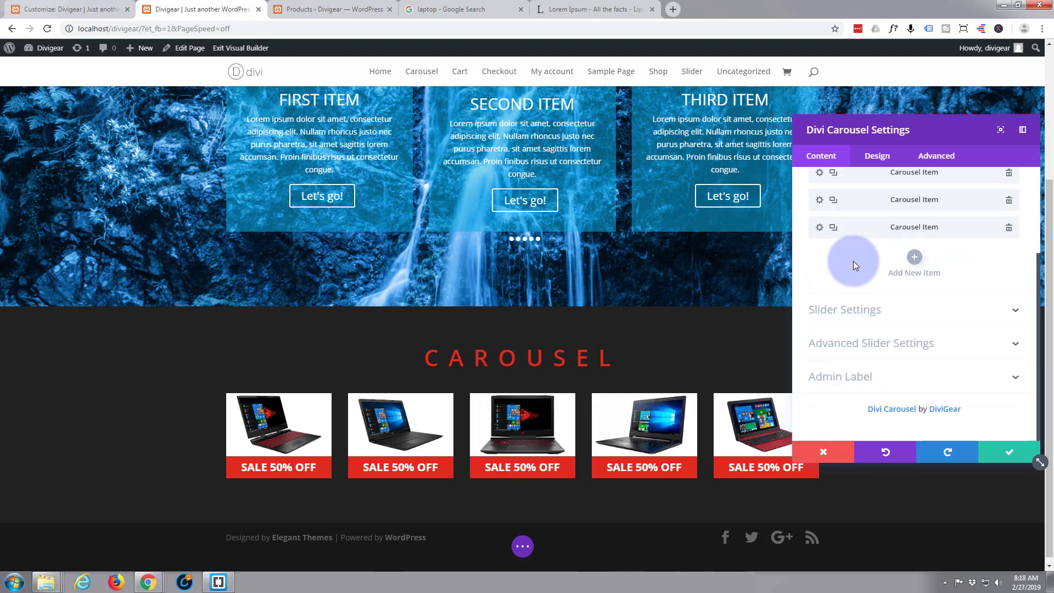
scroll(854, 262, up, 2)
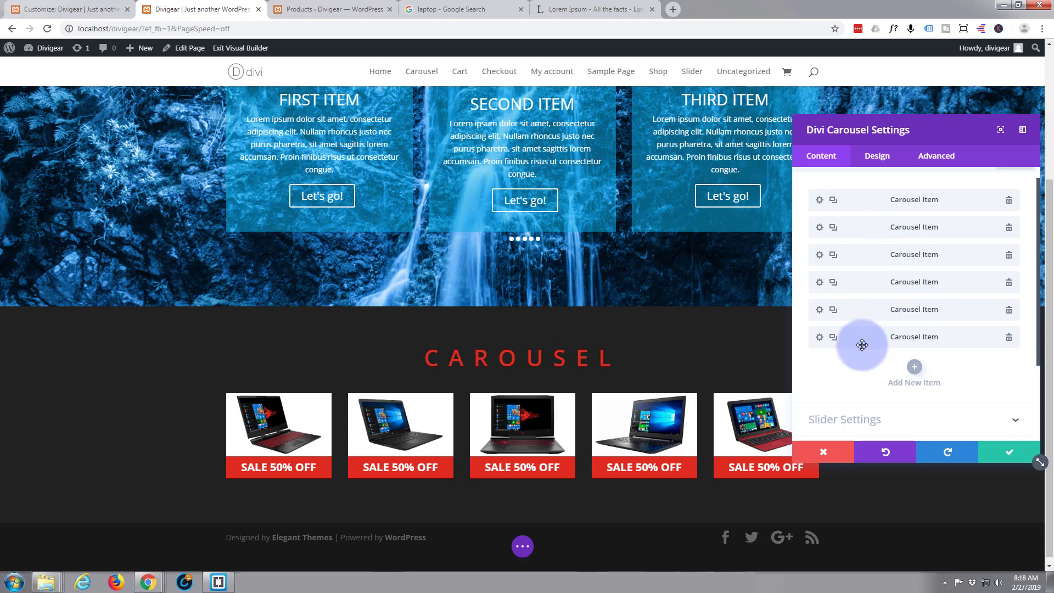
scroll(868, 317, down, 3)
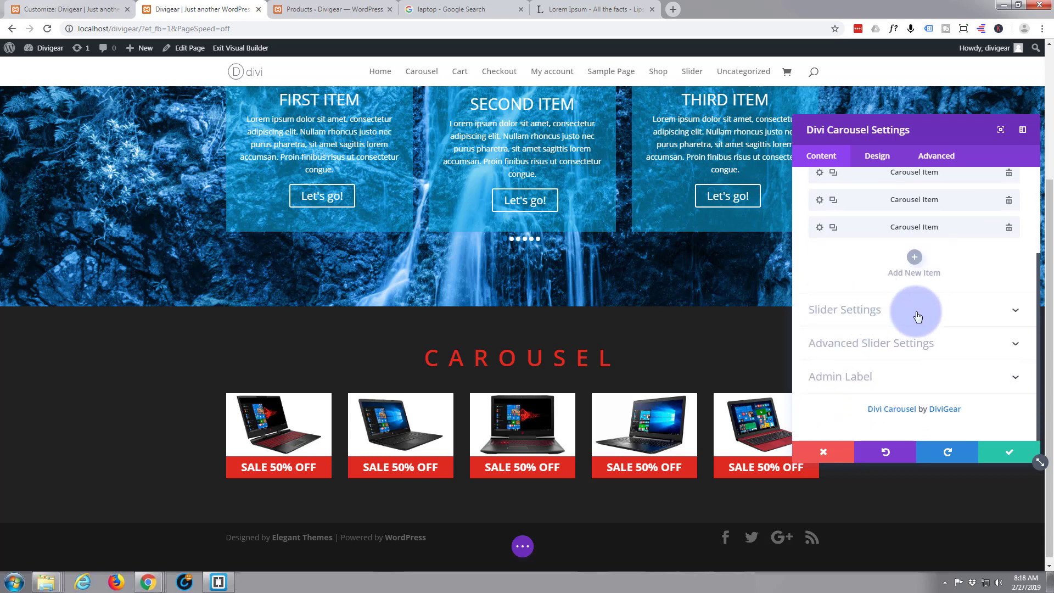
Set the carousel's transition duration to 1500 in the slider settings
click(918, 317)
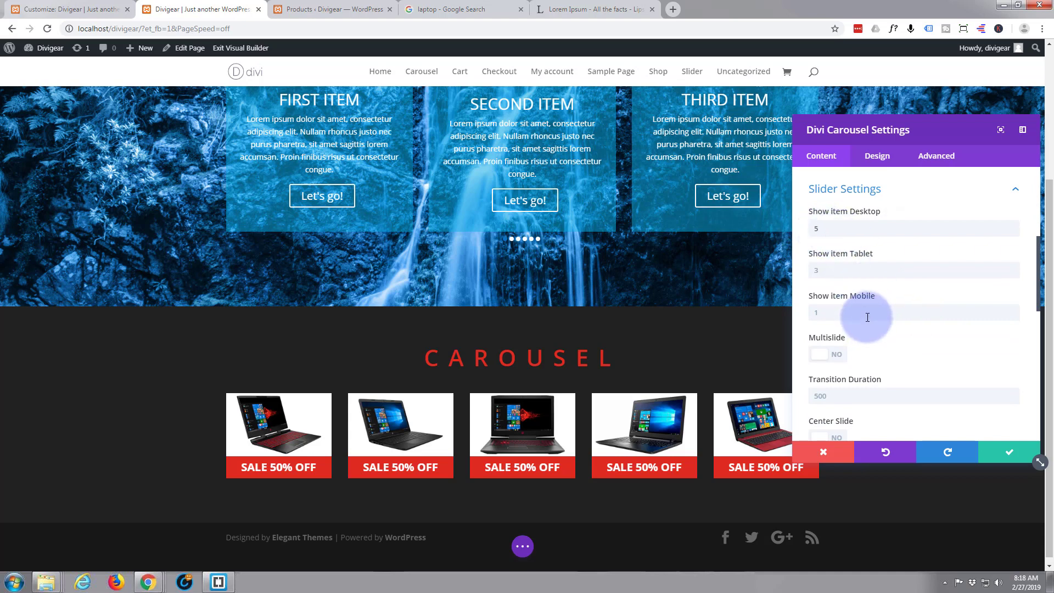
scroll(868, 318, down, 1)
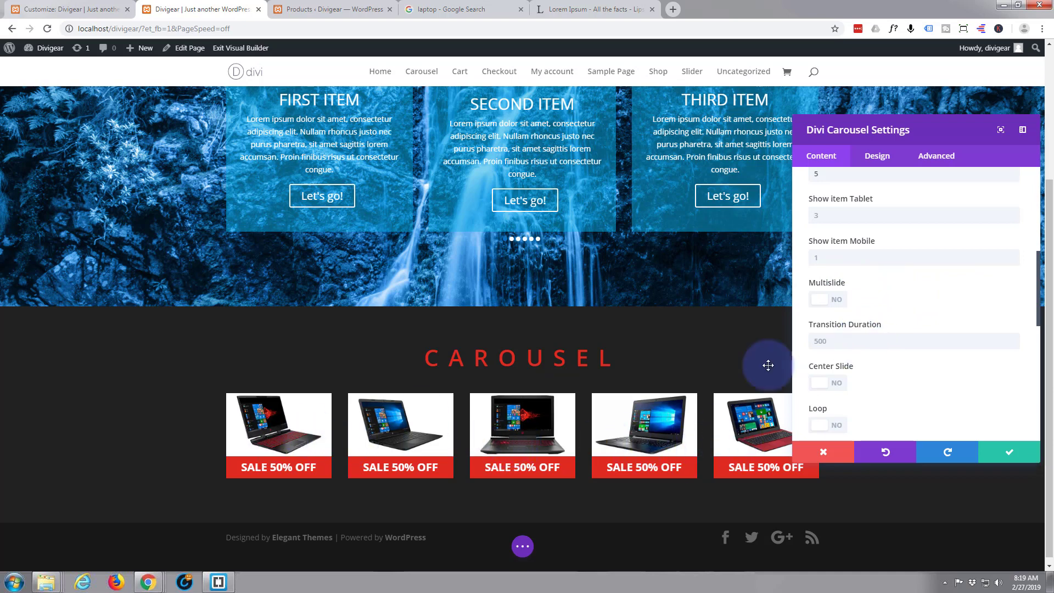
click(839, 339)
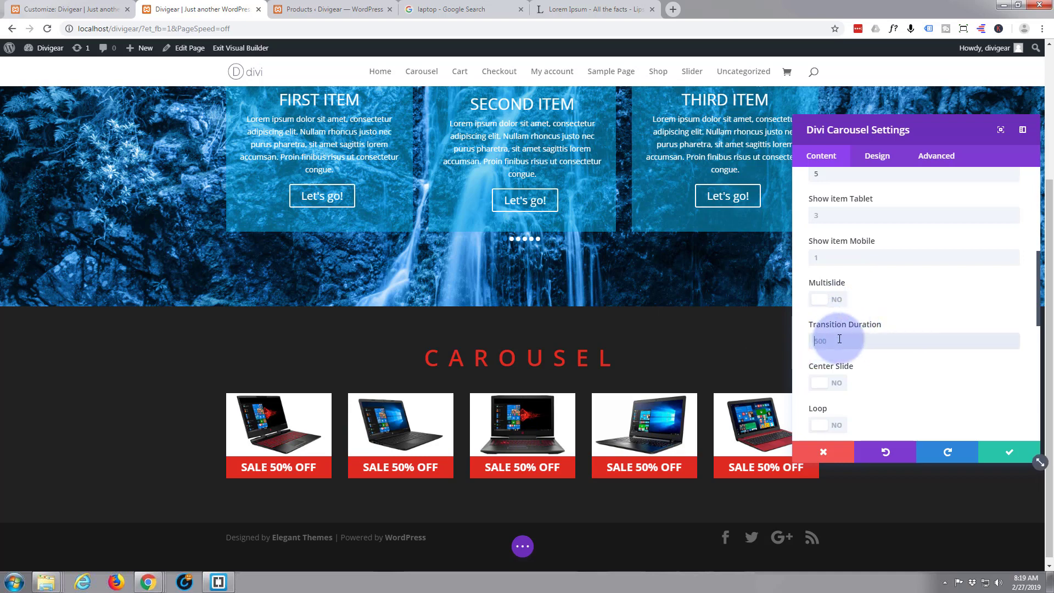
text(1500)
Enable looping and autoplay for the carousel
scroll(883, 365, down, 1)
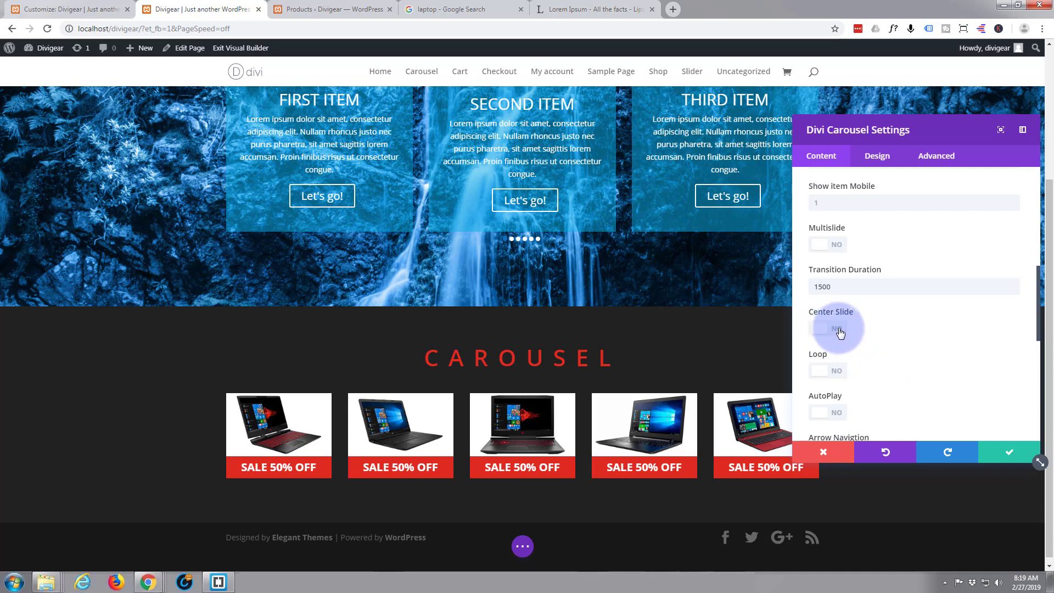
click(837, 371)
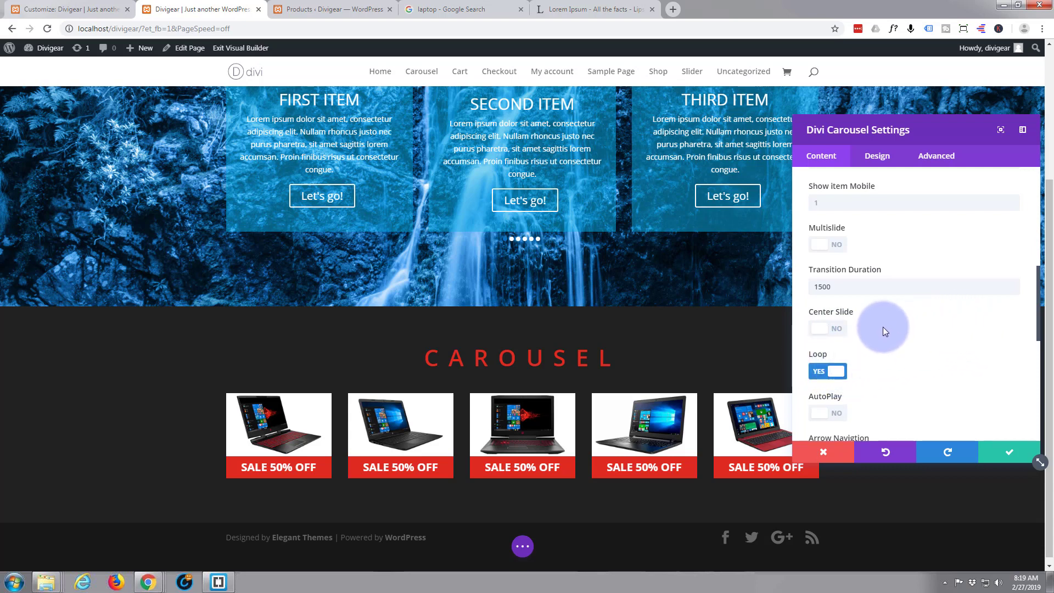
scroll(894, 345, down, 1)
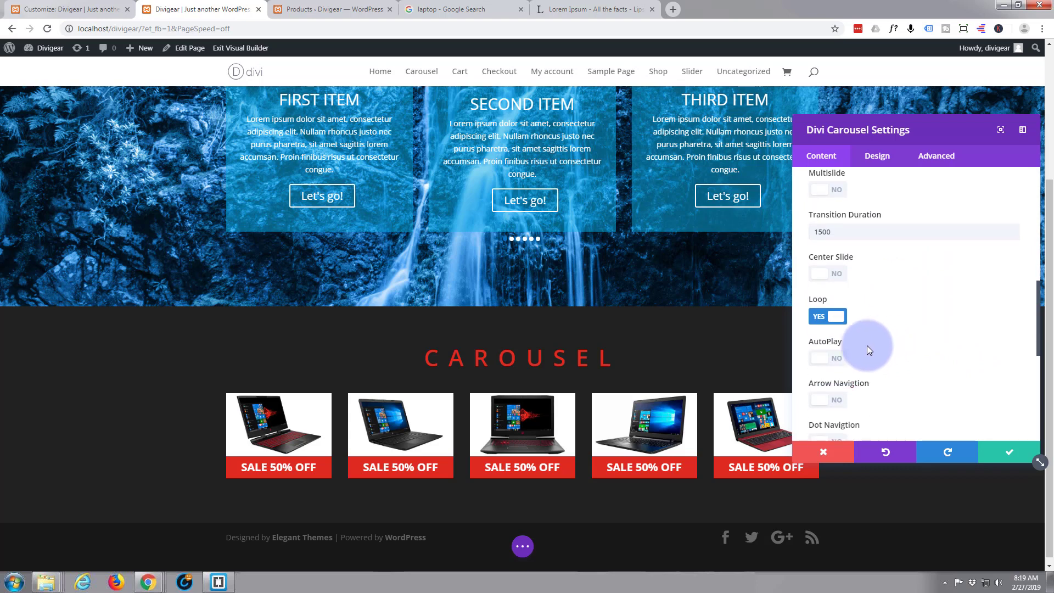
click(838, 360)
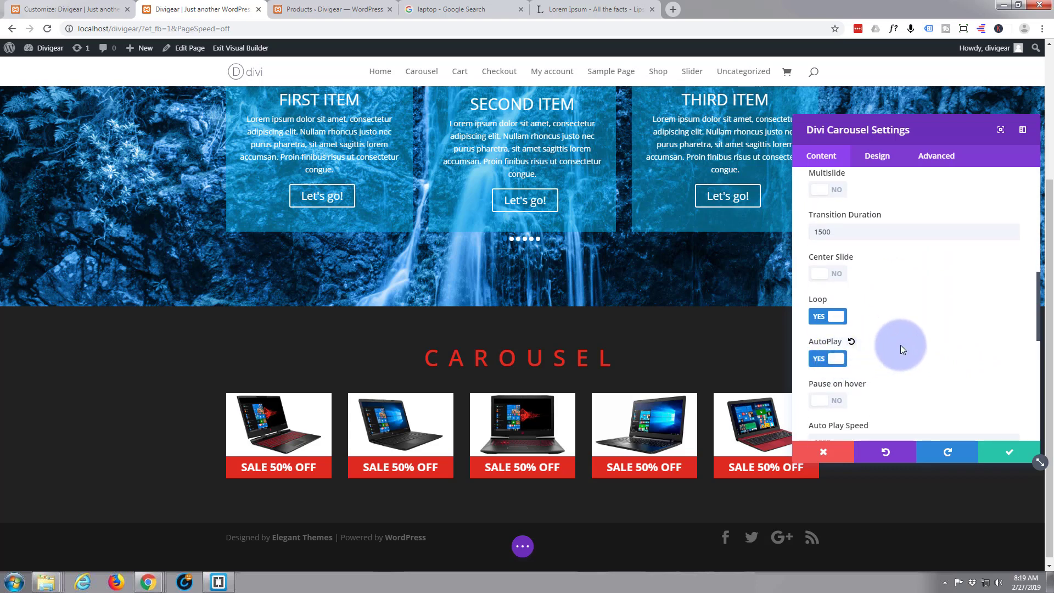
Enable pause on hover and set the carousel's auto play speed to 1000
scroll(901, 345, down, 1)
click(830, 346)
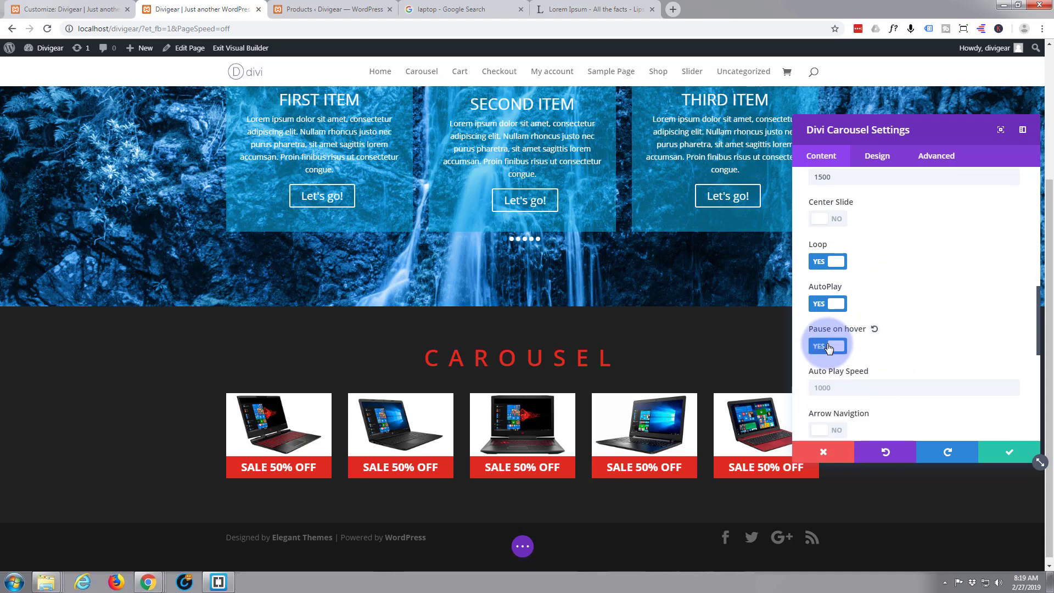
scroll(898, 291, down, 1)
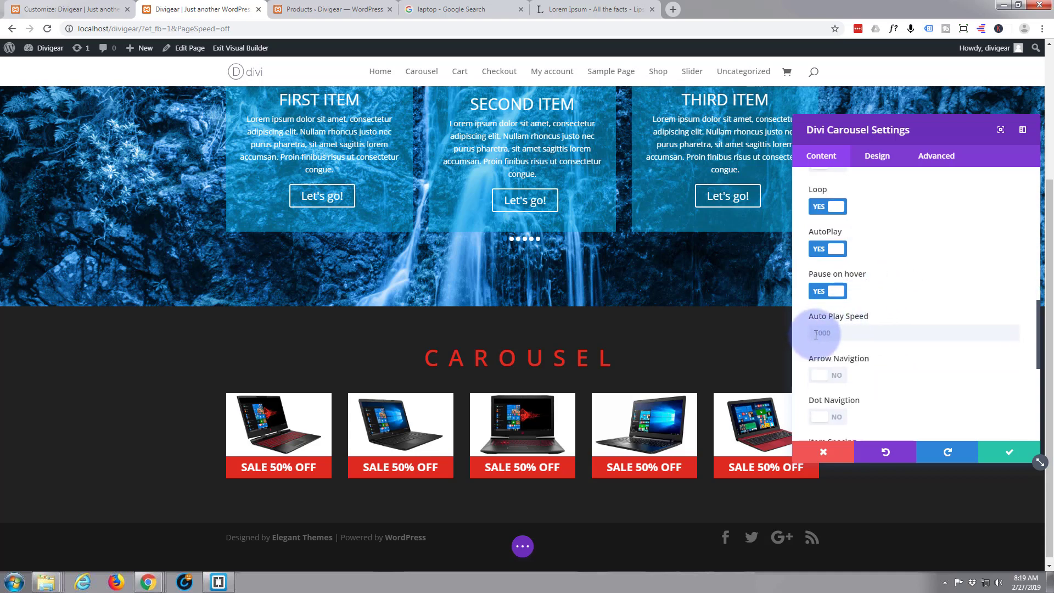
click(850, 333)
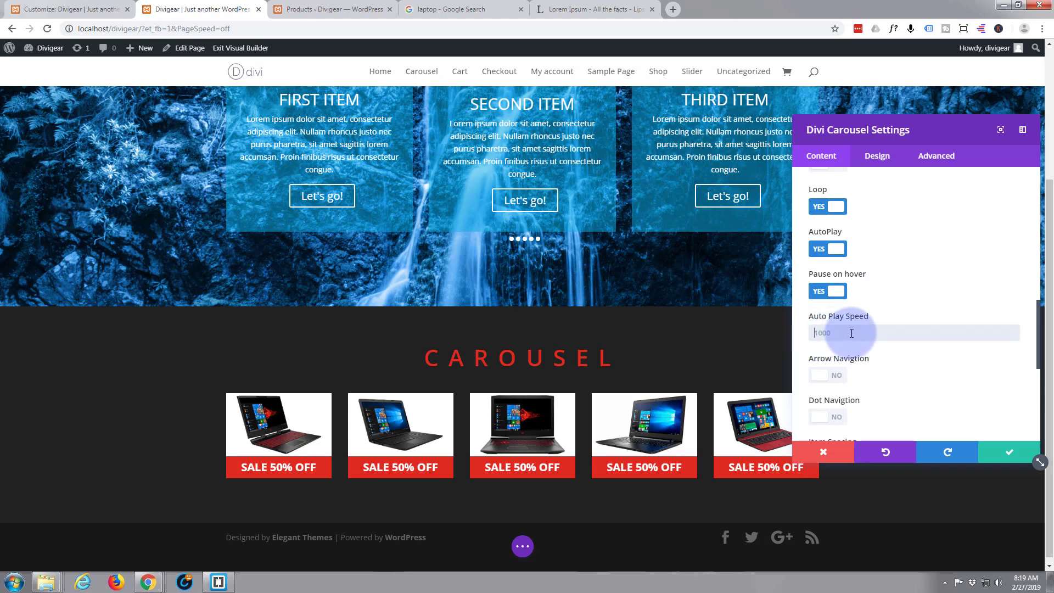
text(1000)
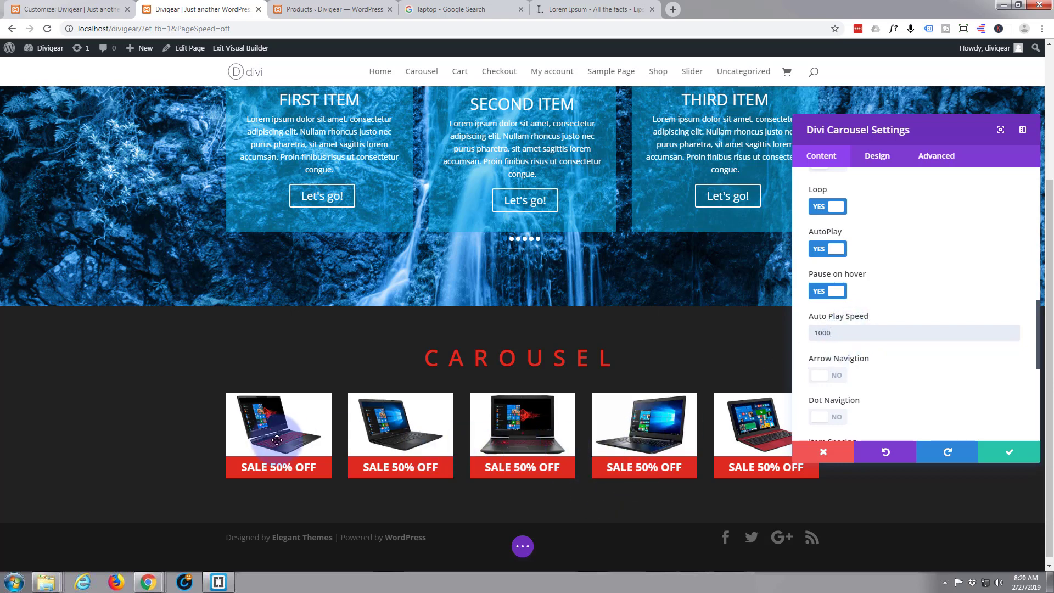
Turn on dot navigation for the carousel, keeping the dots centred and the item spacing at 30
scroll(881, 357, down, 2)
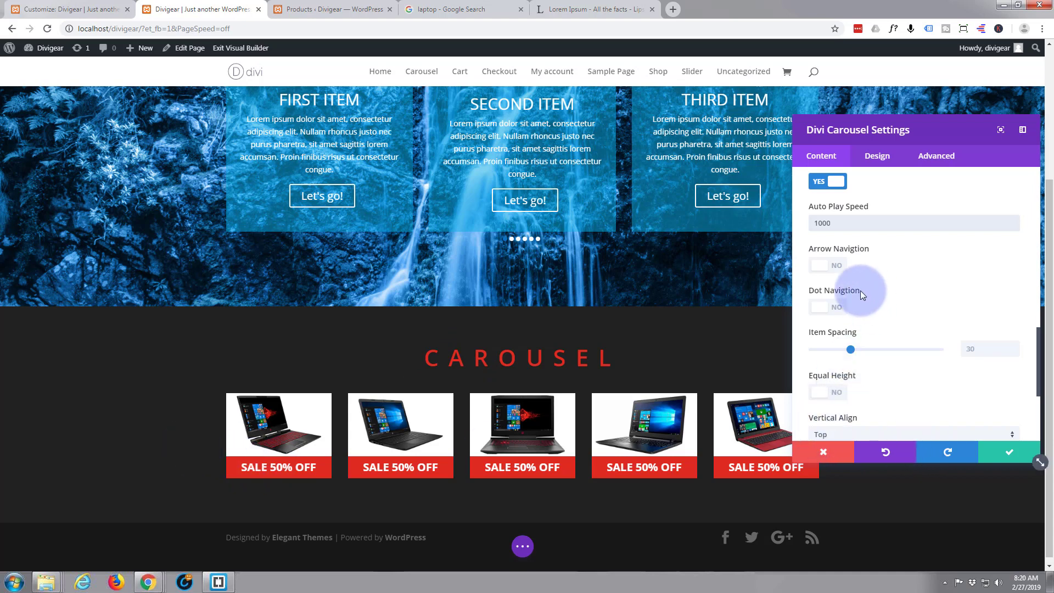
click(838, 310)
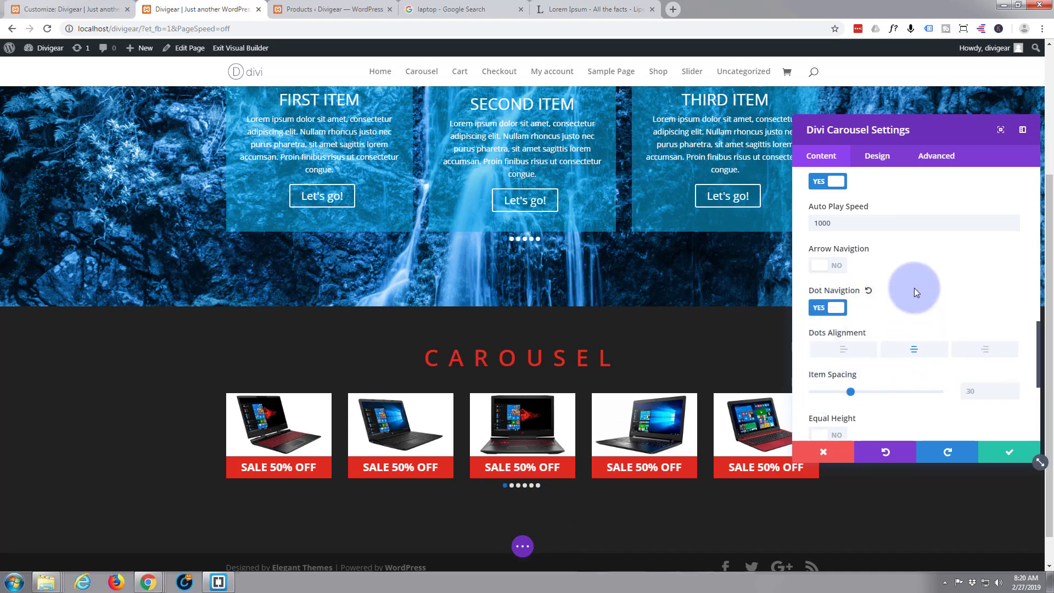
scroll(915, 287, down, 2)
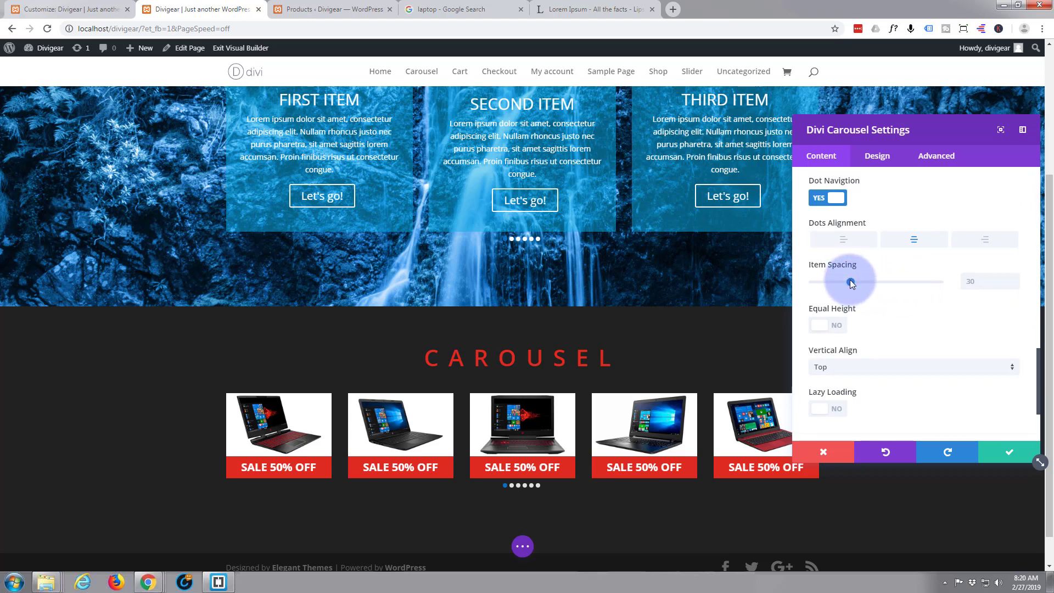
mouse_move(851, 282)
mouse_down()
mouse_move(830, 289)
mouse_move(852, 284)
mouse_up()
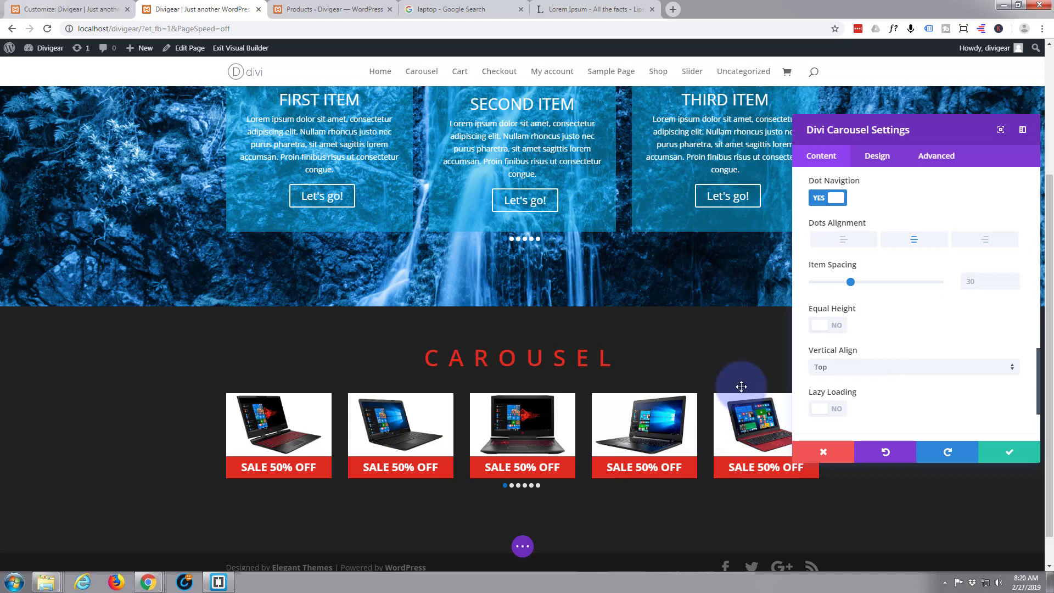
Set the vertical alignment of the carousel items to Center
scroll(895, 323, down, 2)
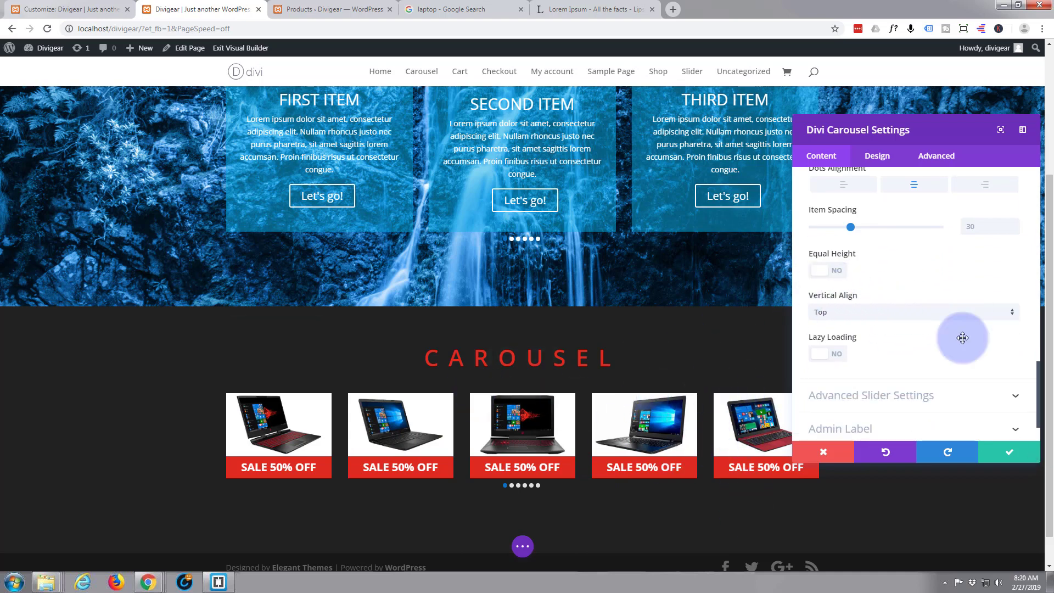
click(1014, 320)
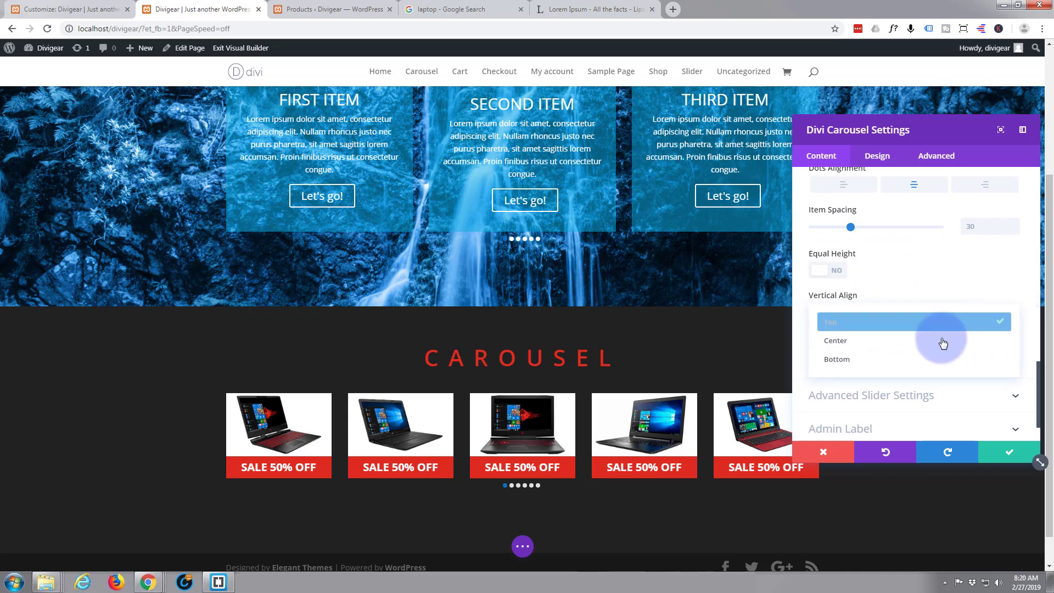
click(876, 343)
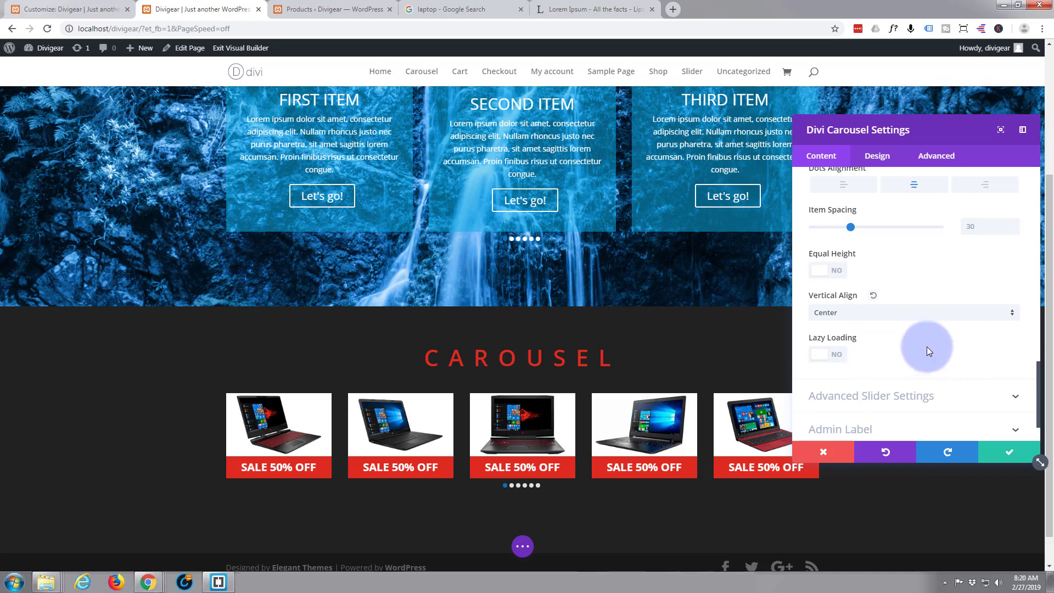
Change the carousel's slider effect to Coverflow in the advanced slider settings
scroll(924, 338, down, 2)
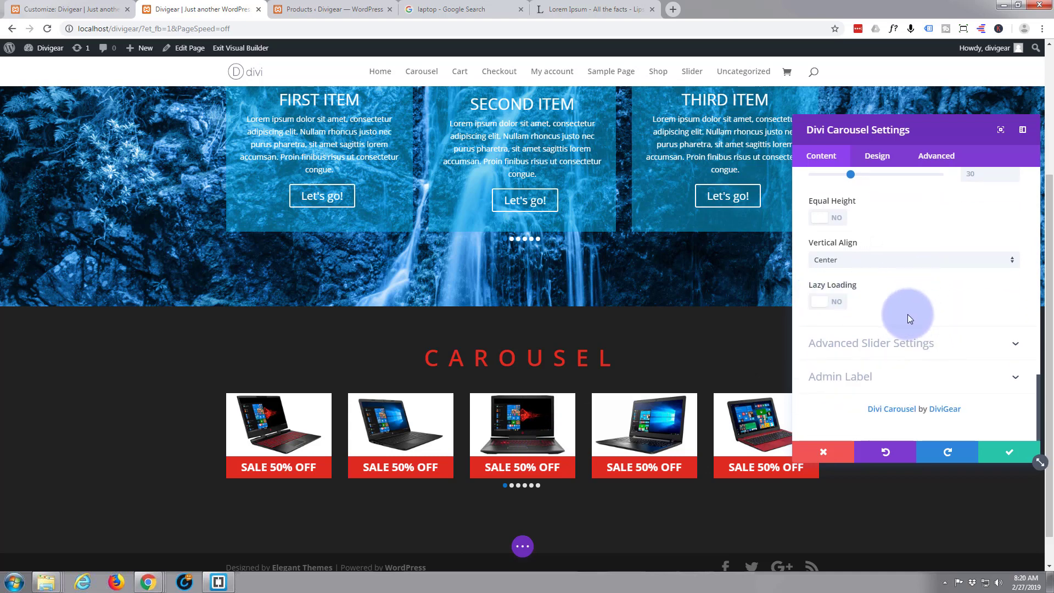
click(900, 345)
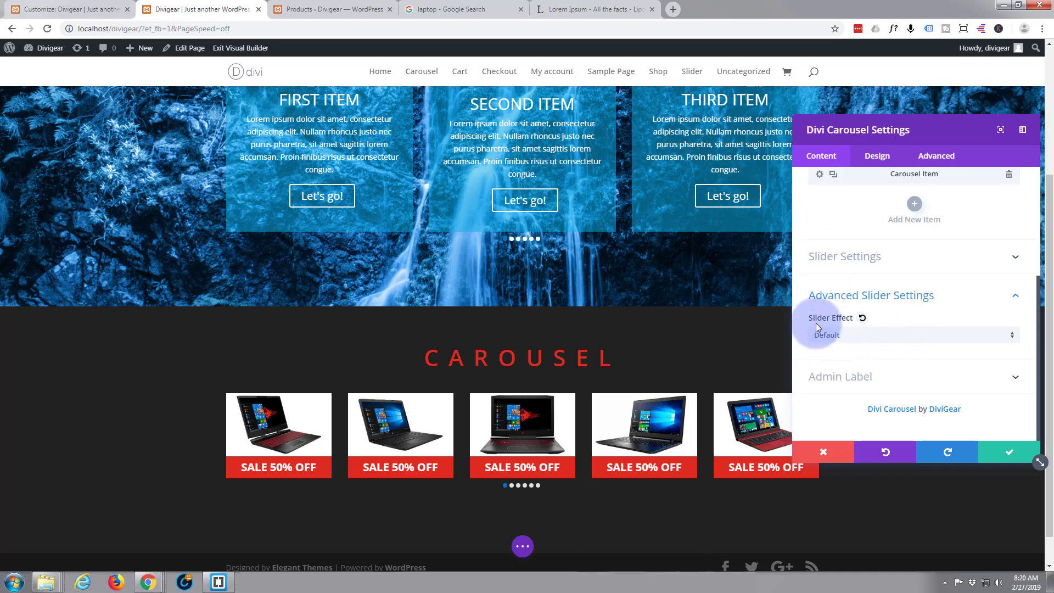
click(1013, 340)
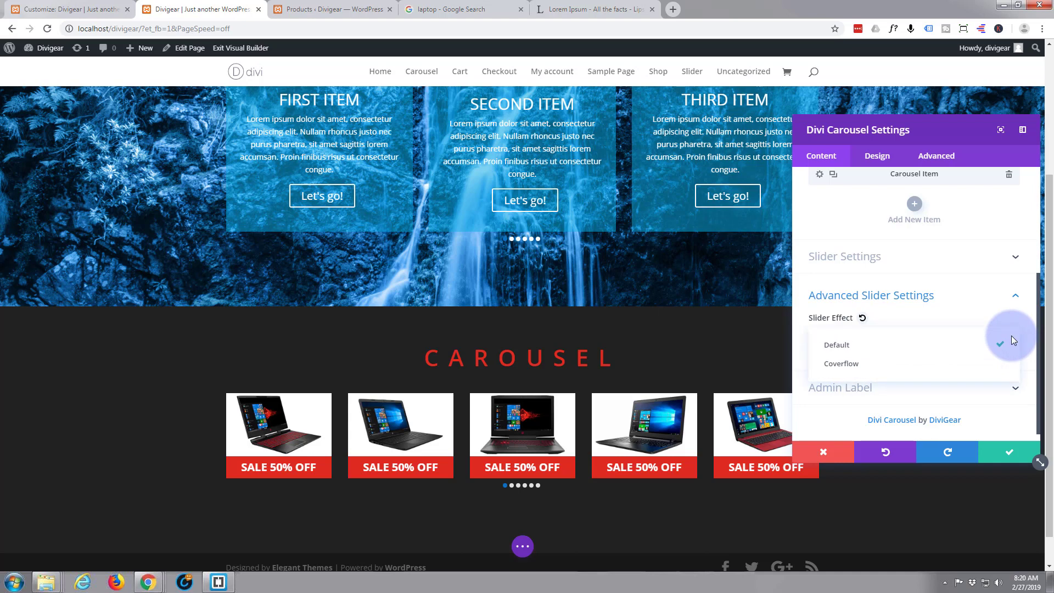
click(878, 368)
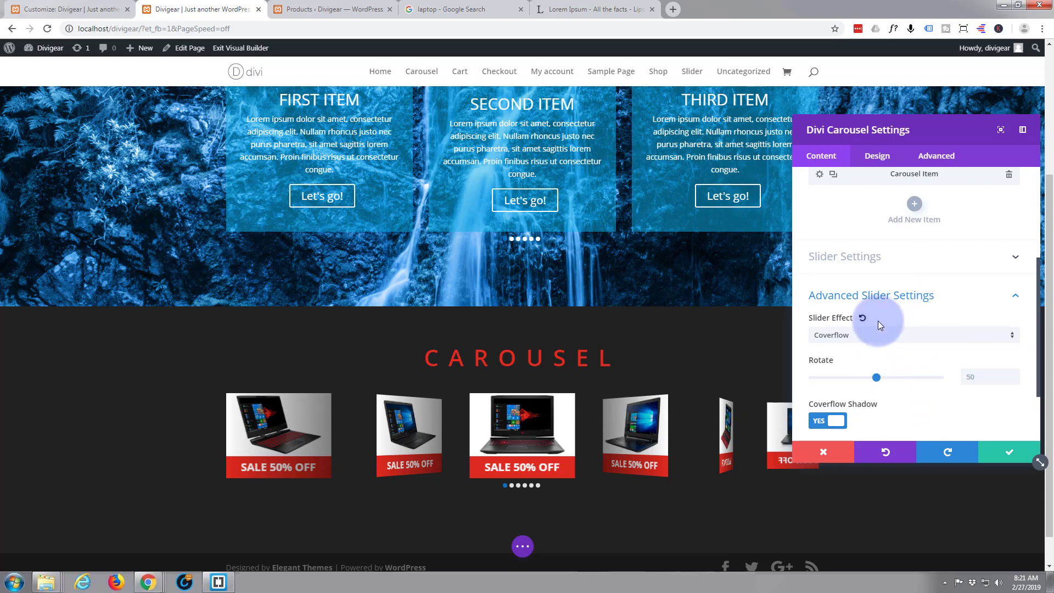
scroll(928, 316, down, 2)
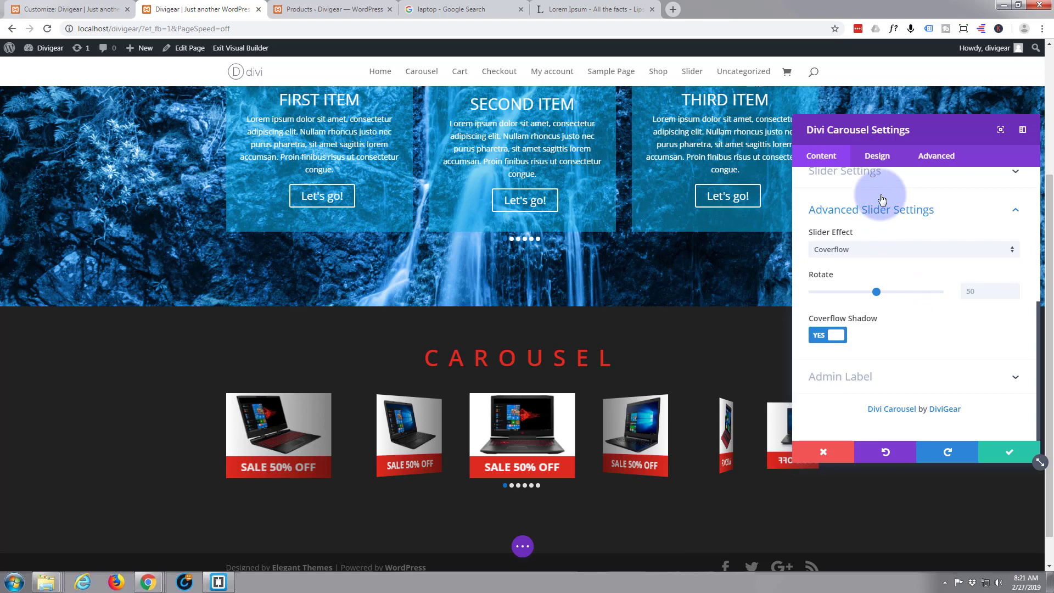
Set the carousel's dots color to white and the active dot color to red
click(879, 158)
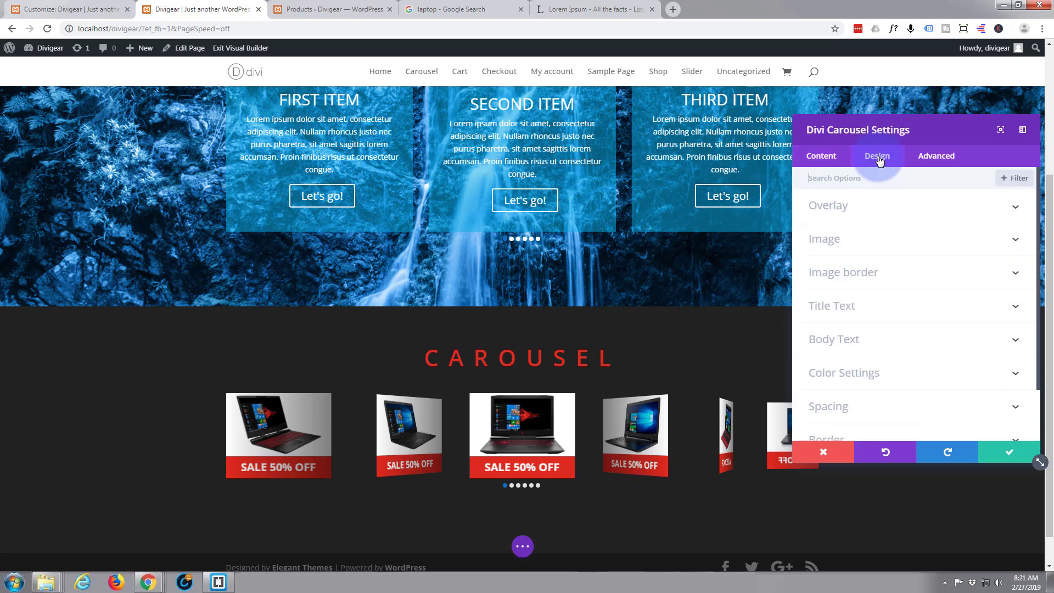
click(889, 377)
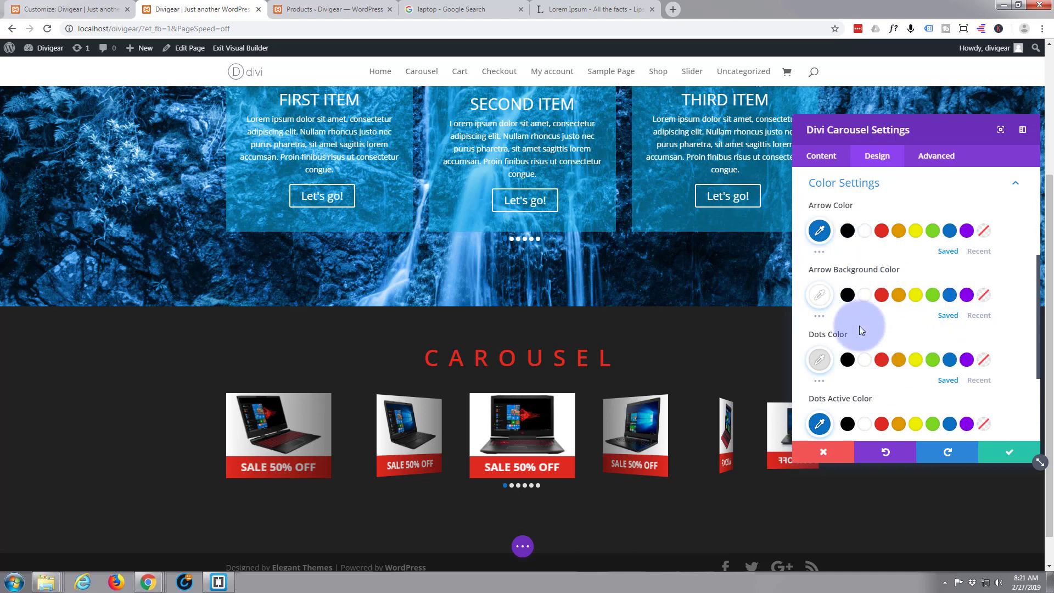
click(865, 361)
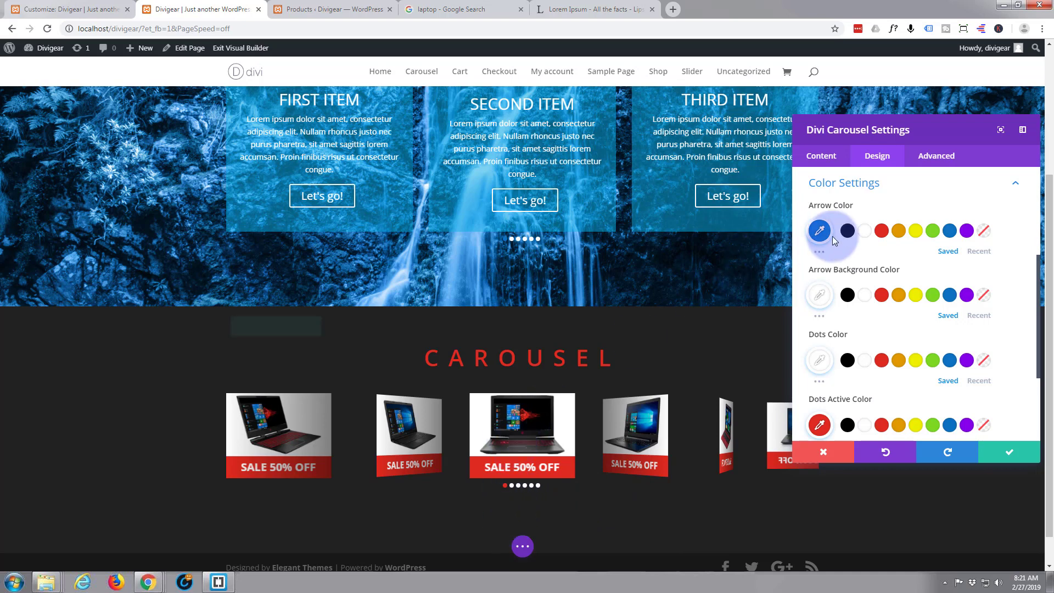
Set the bottom inner container padding of the carousel to 30px
scroll(887, 236, down, 3)
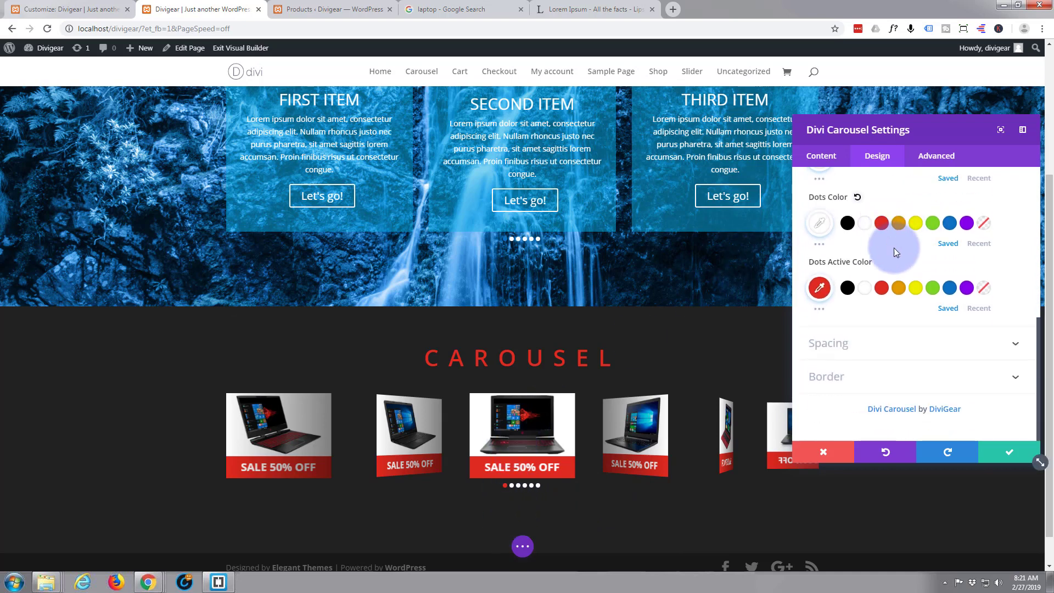
click(889, 346)
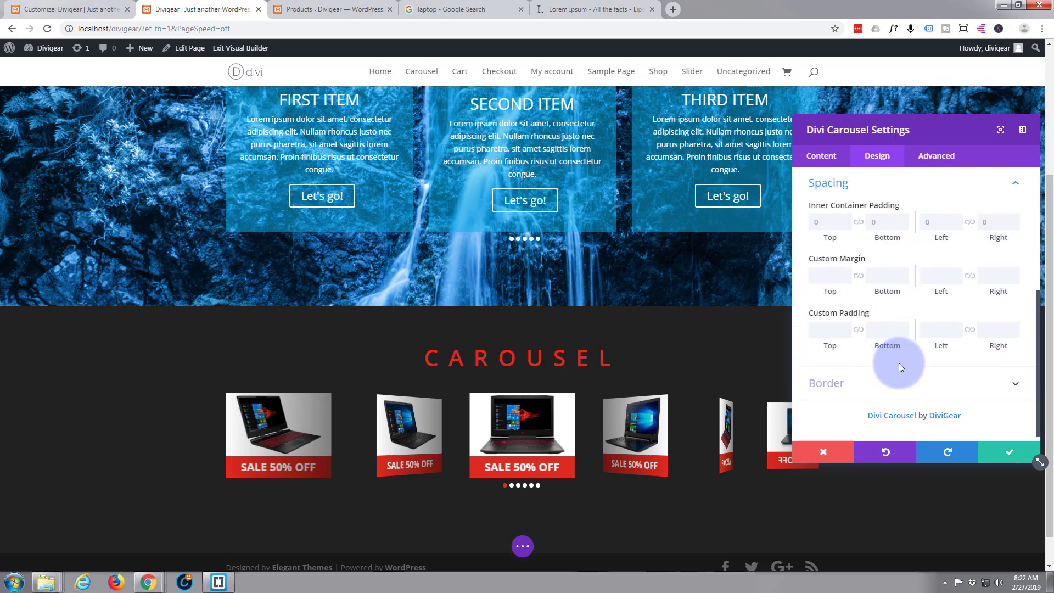
click(873, 224)
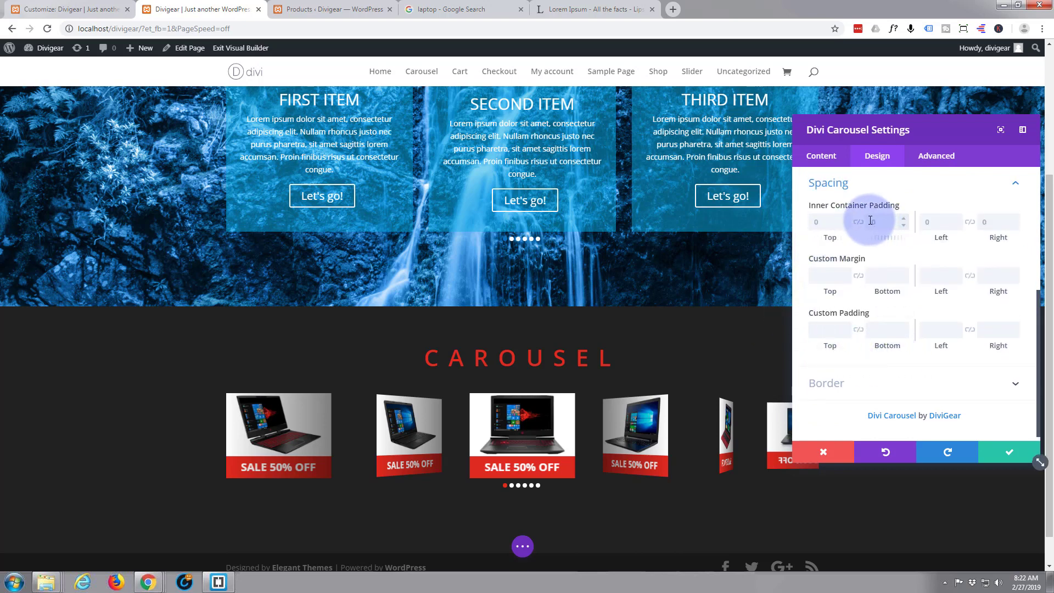
click(823, 211)
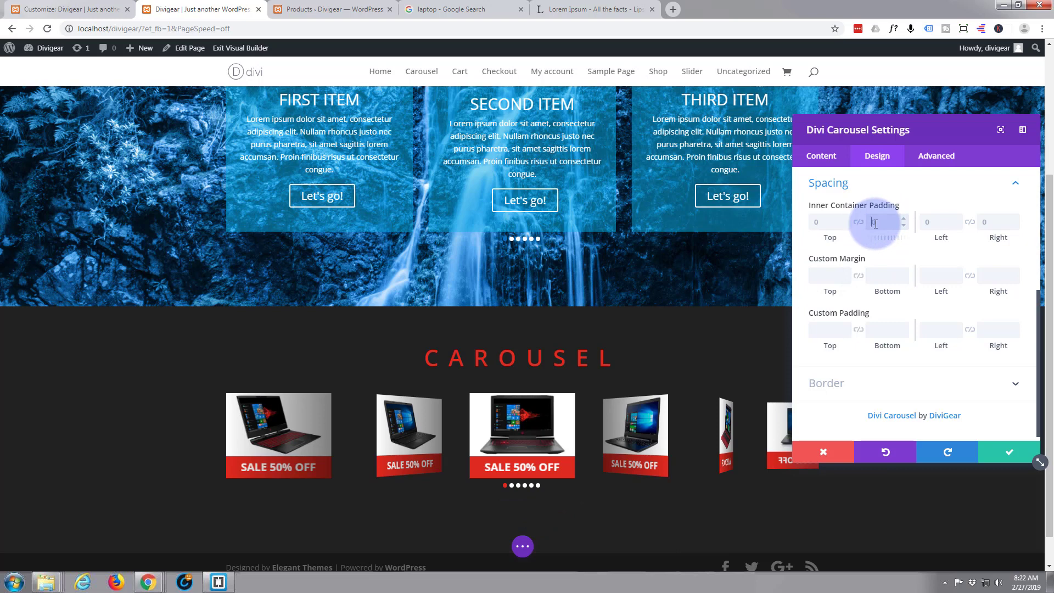
text(px)
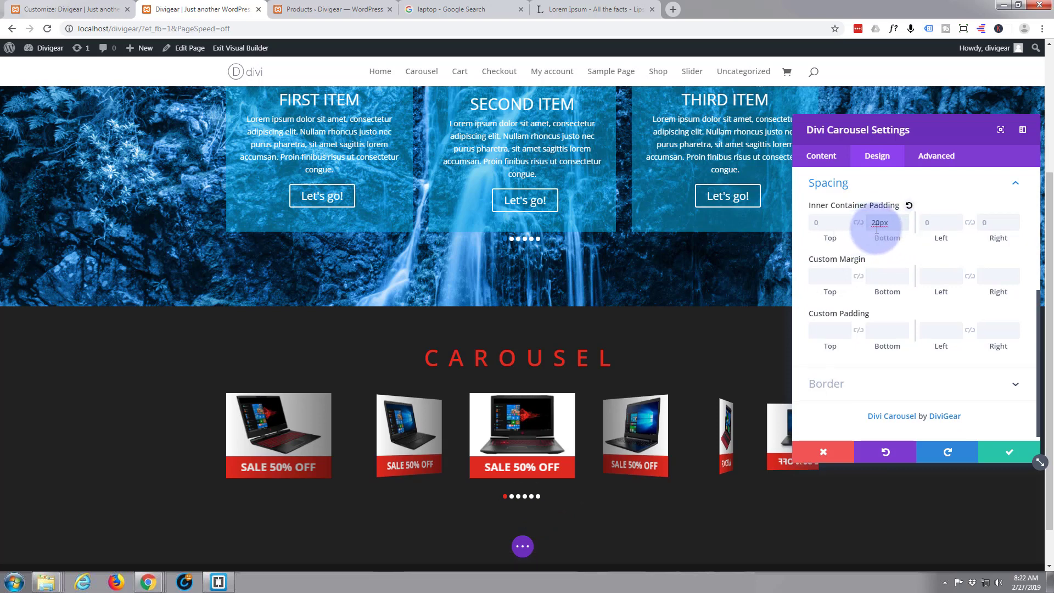
drag(873, 222, 877, 223)
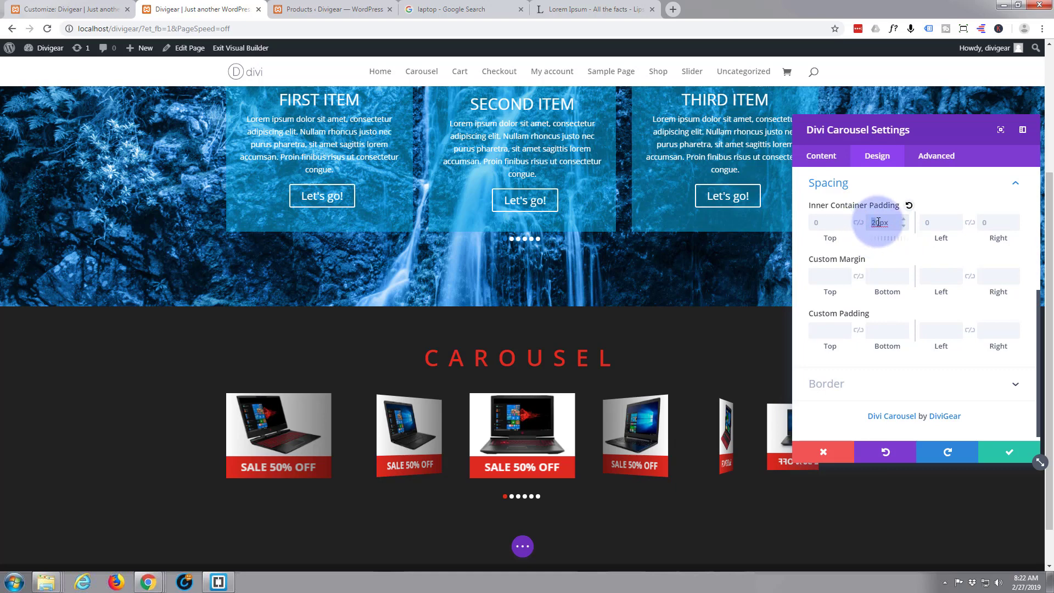
text(3)
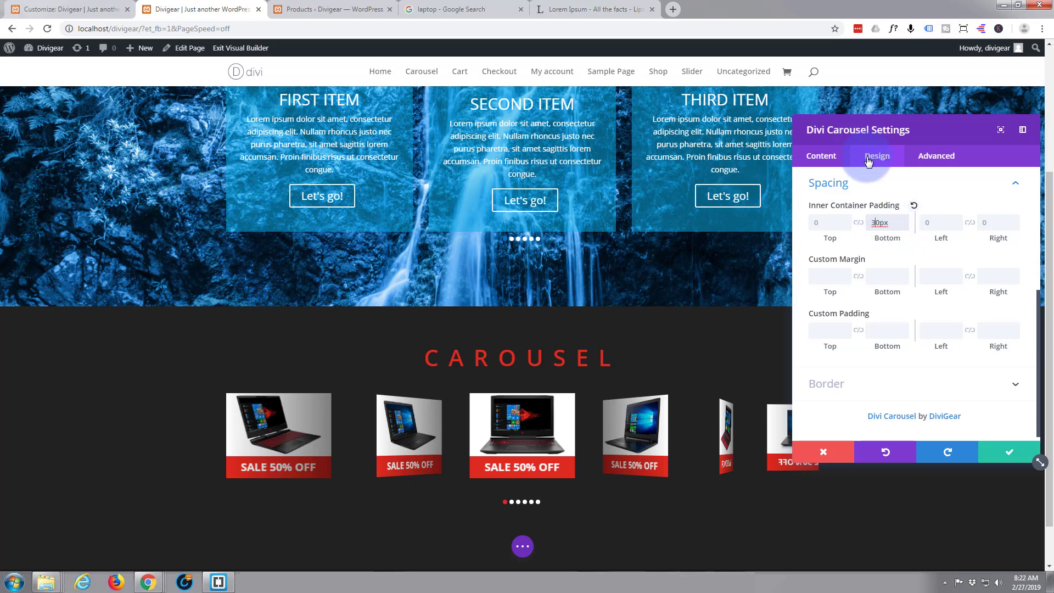
Set the carousel's arrow background and dots colors to red and the active dot color to white, and apply the settings
scroll(887, 231, up, 2)
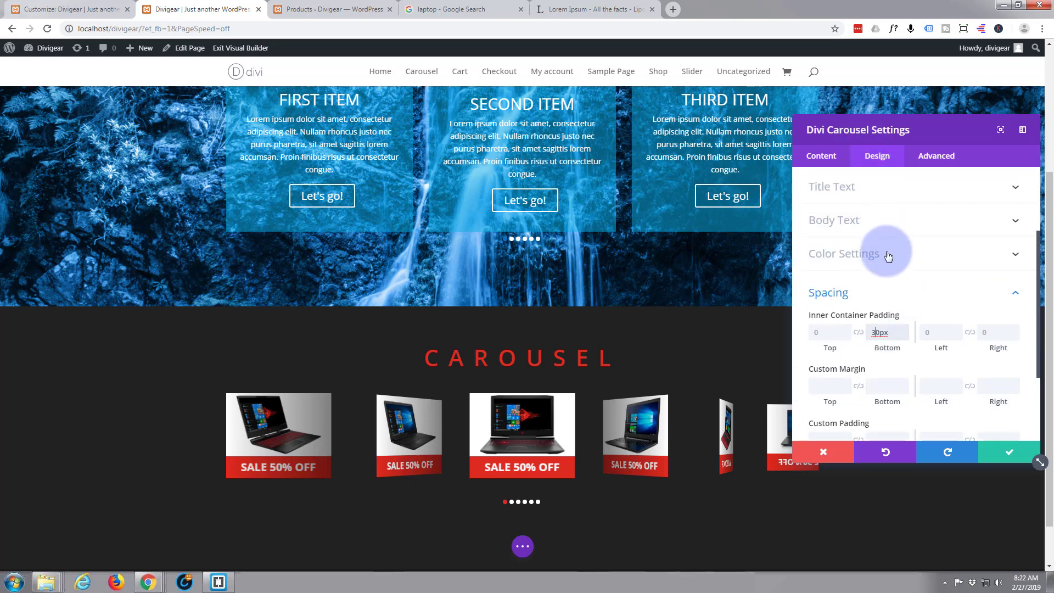
click(889, 257)
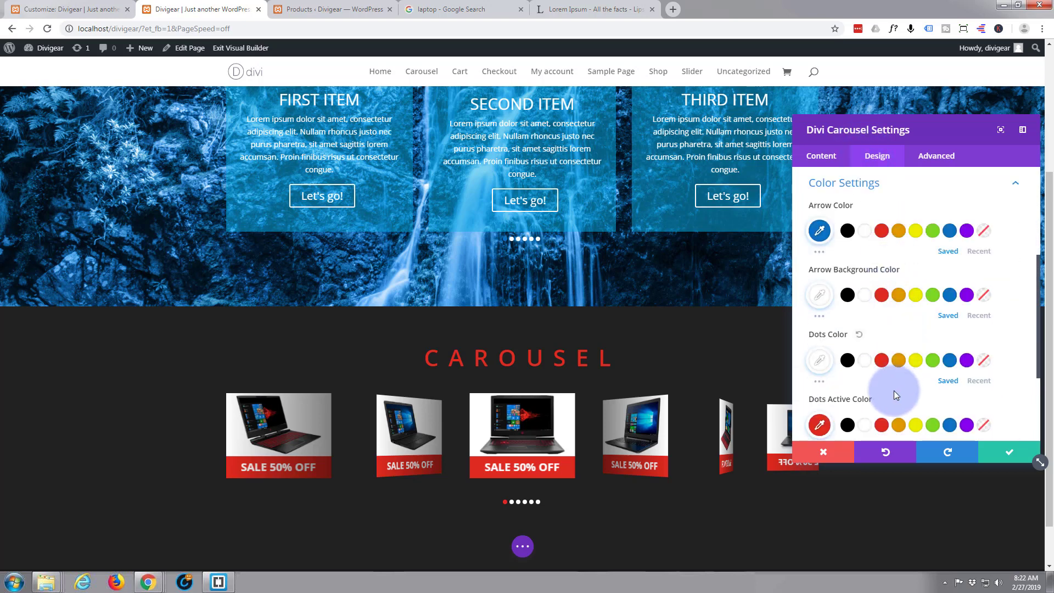
click(883, 297)
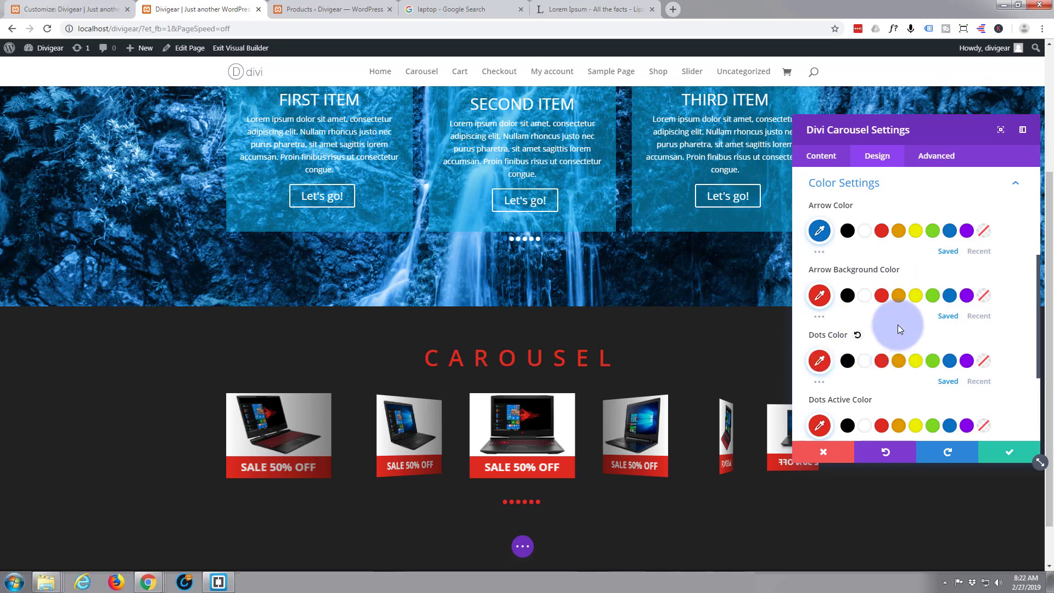
scroll(898, 325, down, 1)
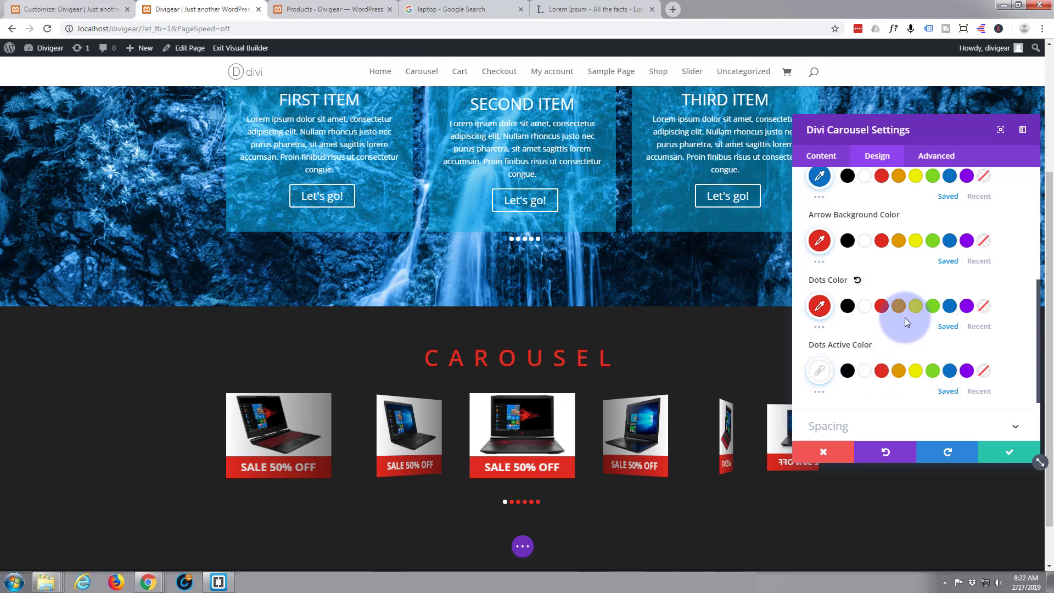
click(1009, 453)
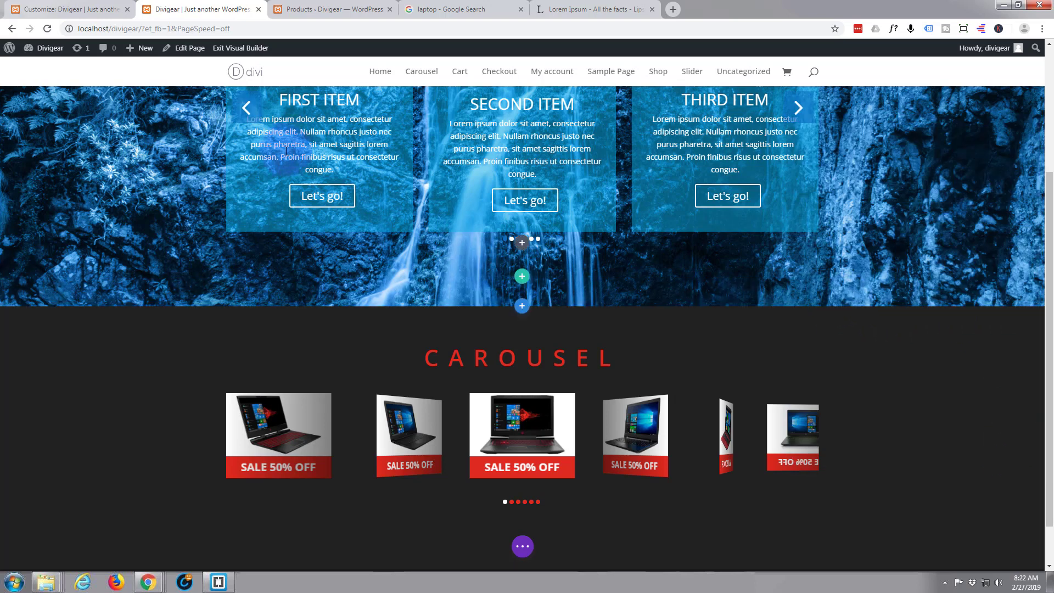
Save the page and exit the visual builder to view the laptop carousel on the live page
click(522, 546)
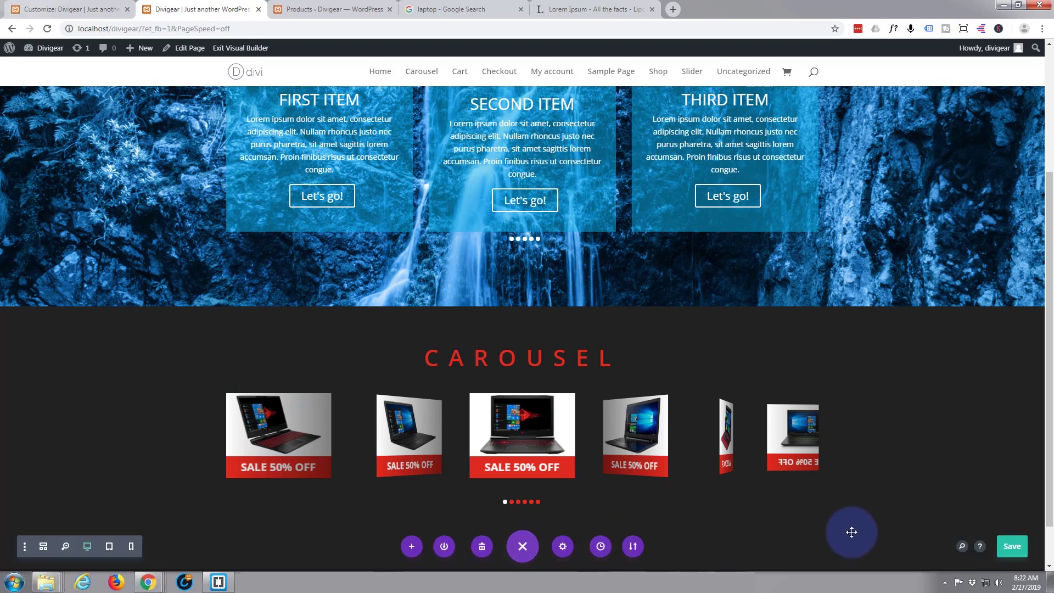
click(1019, 549)
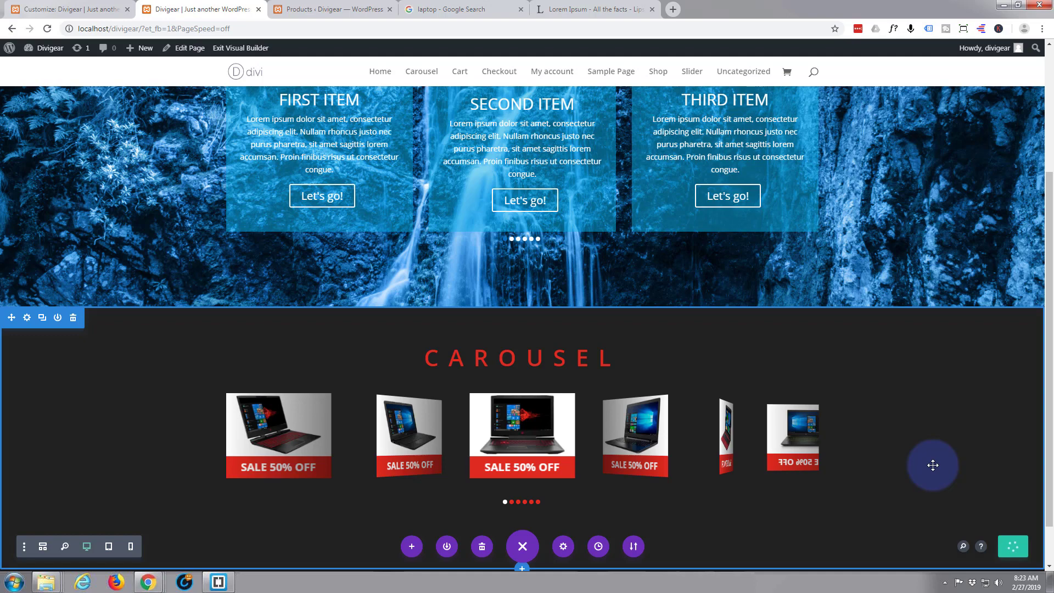
click(249, 50)
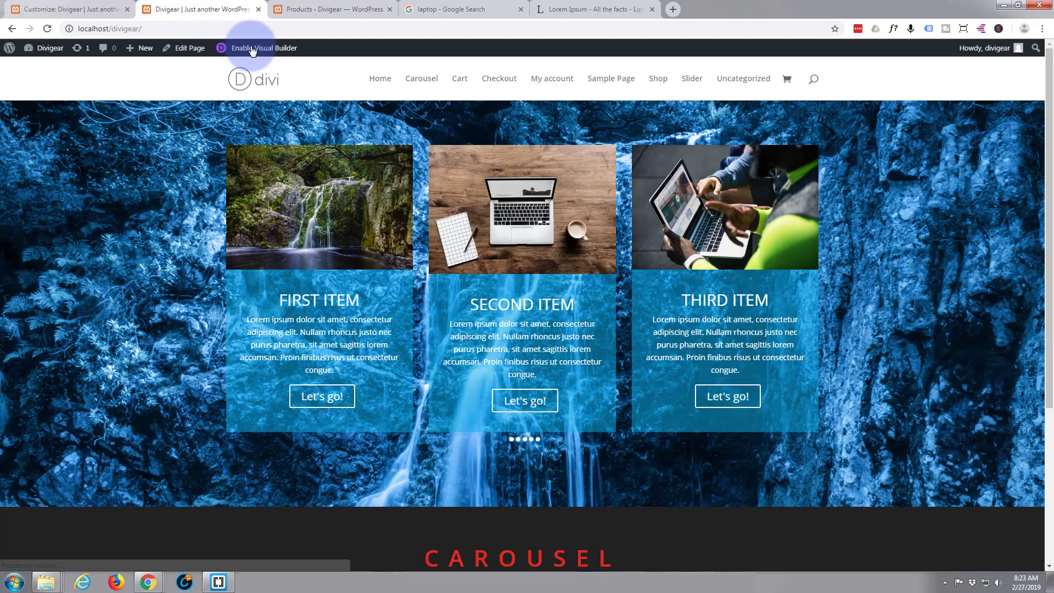
scroll(383, 236, down, 5)
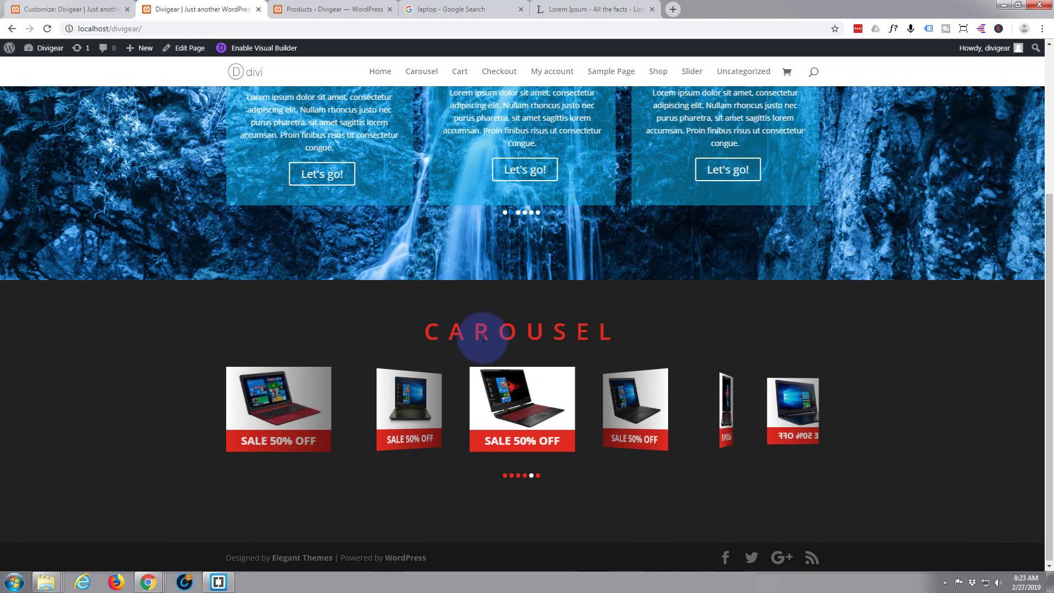
Reopen the page in the visual builder and enable Center Slide for the laptop carousel
click(260, 49)
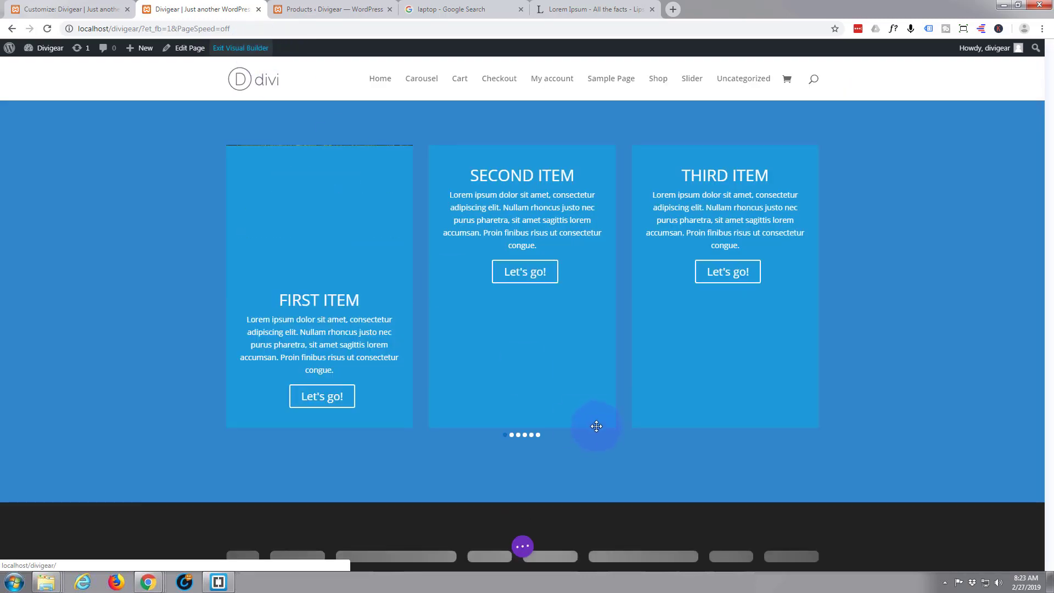
scroll(599, 417, down, 3)
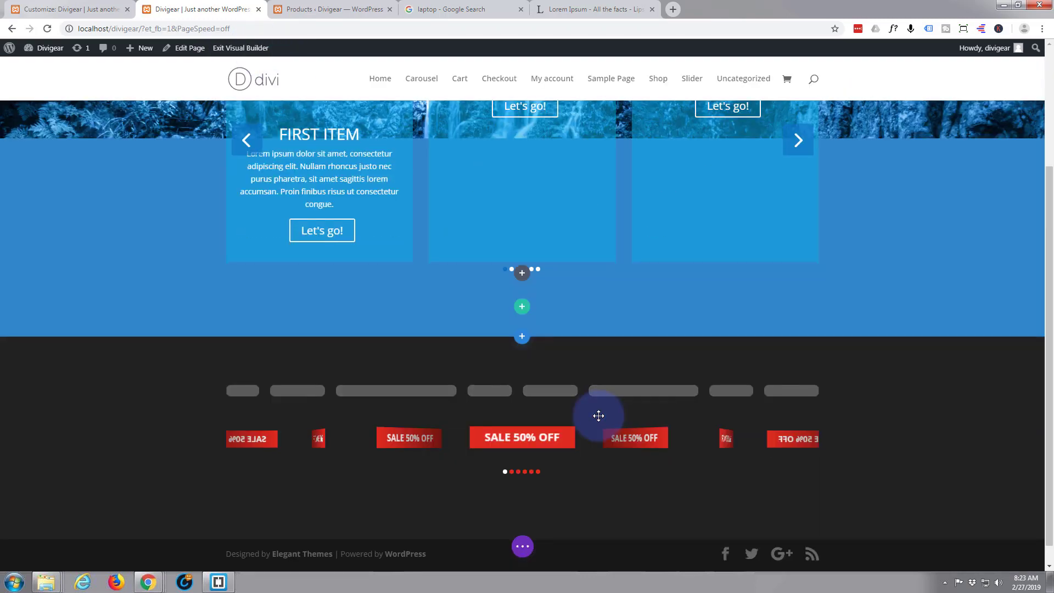
scroll(598, 416, down, 3)
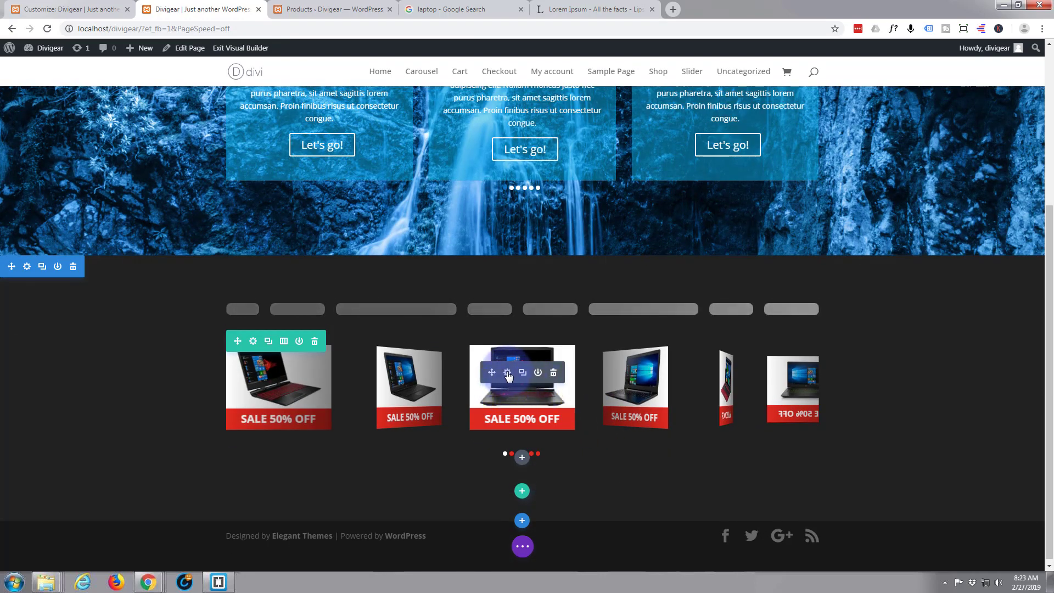
click(508, 374)
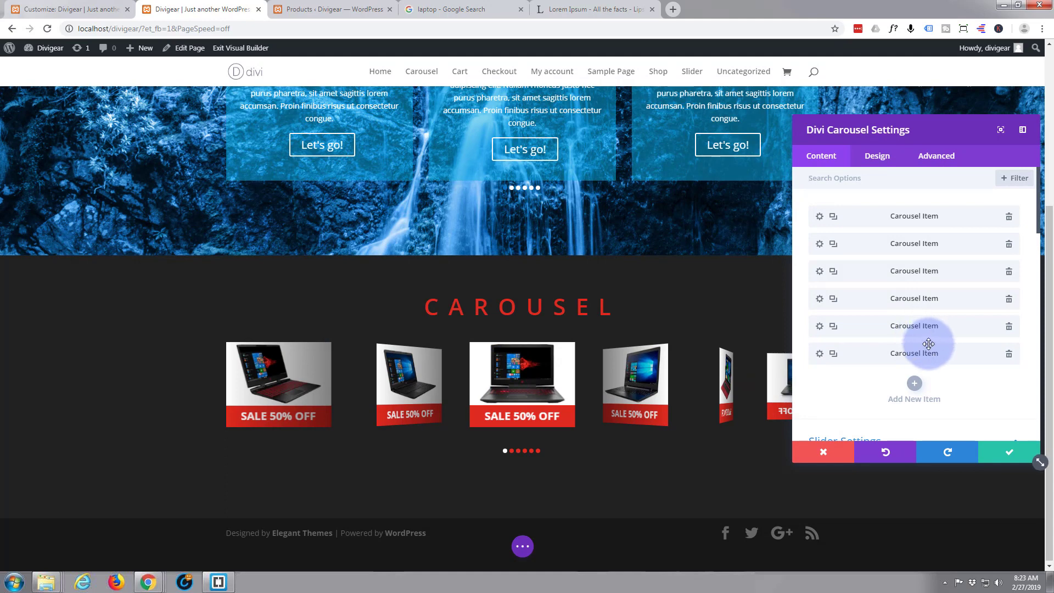
scroll(909, 283, down, 1)
scroll(910, 284, down, 10)
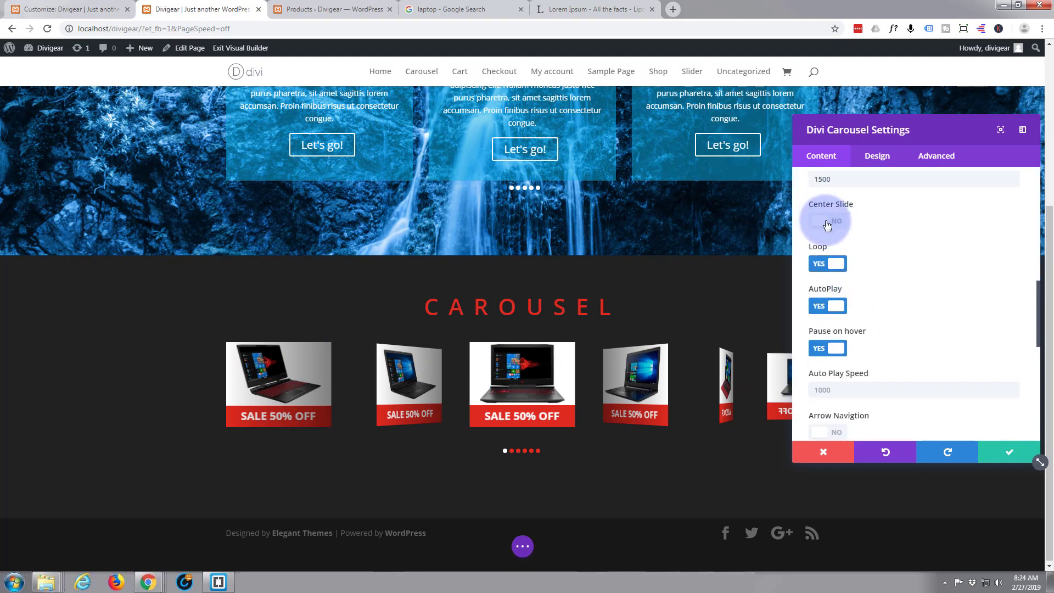
click(836, 226)
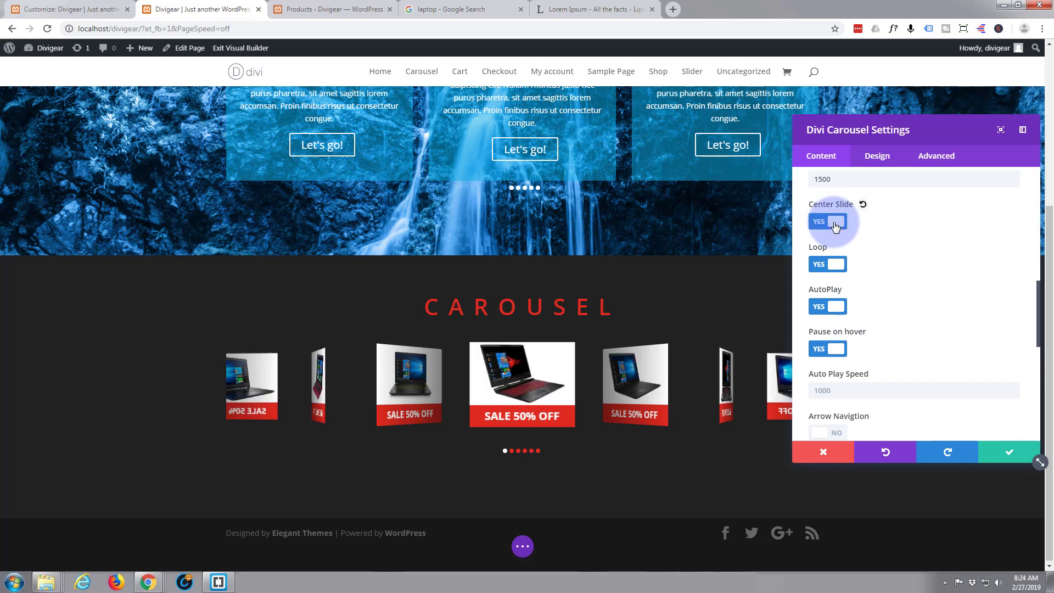
click(527, 374)
click(907, 372)
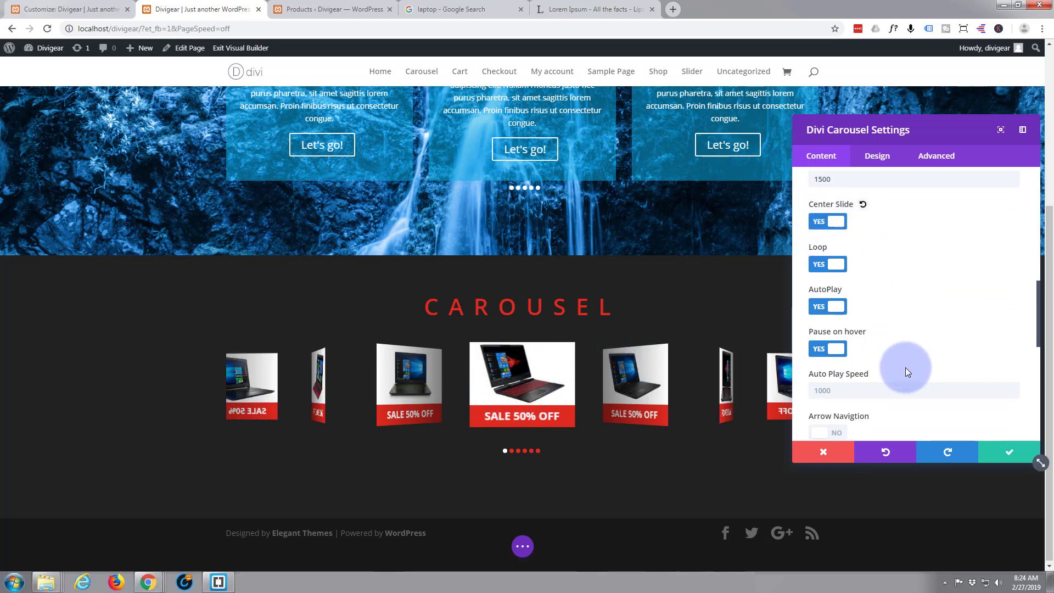
Set the coverflow rotation to 22 in the carousel's advanced slider settings and apply the settings
scroll(895, 291, down, 8)
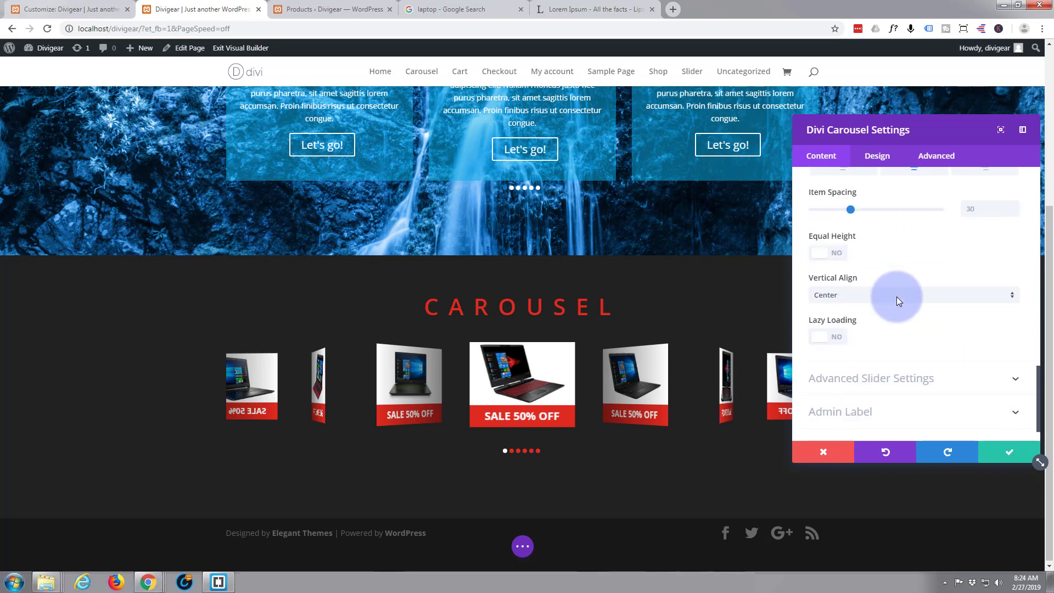
click(890, 350)
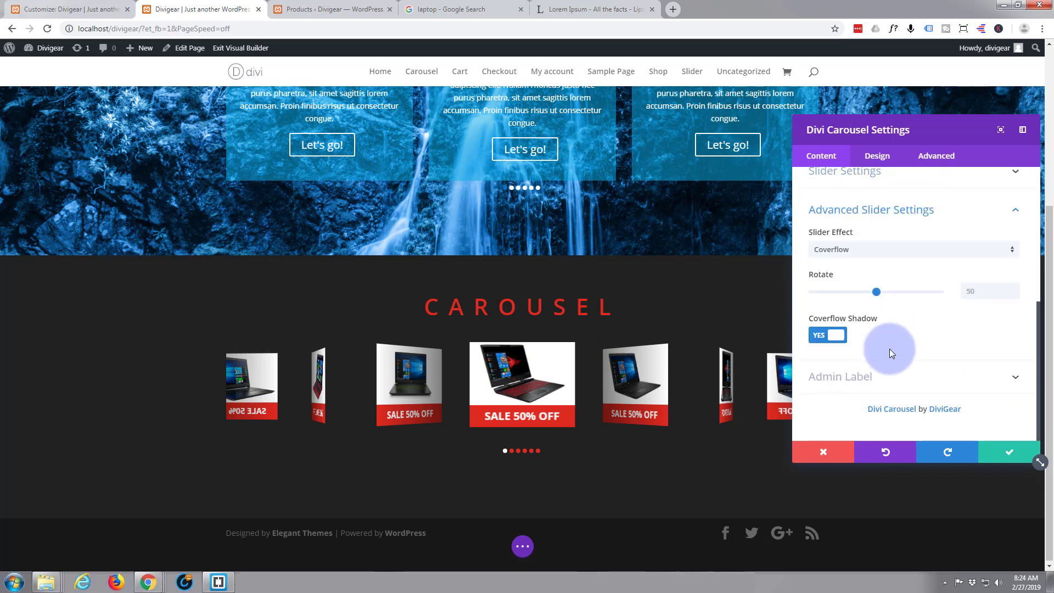
click(876, 293)
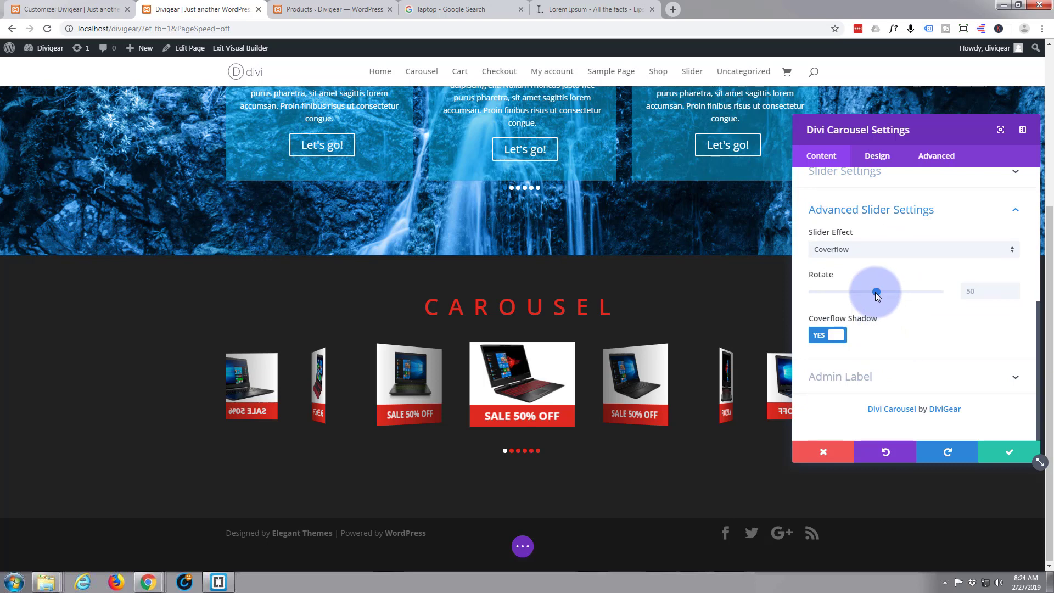
drag(878, 297, 844, 297)
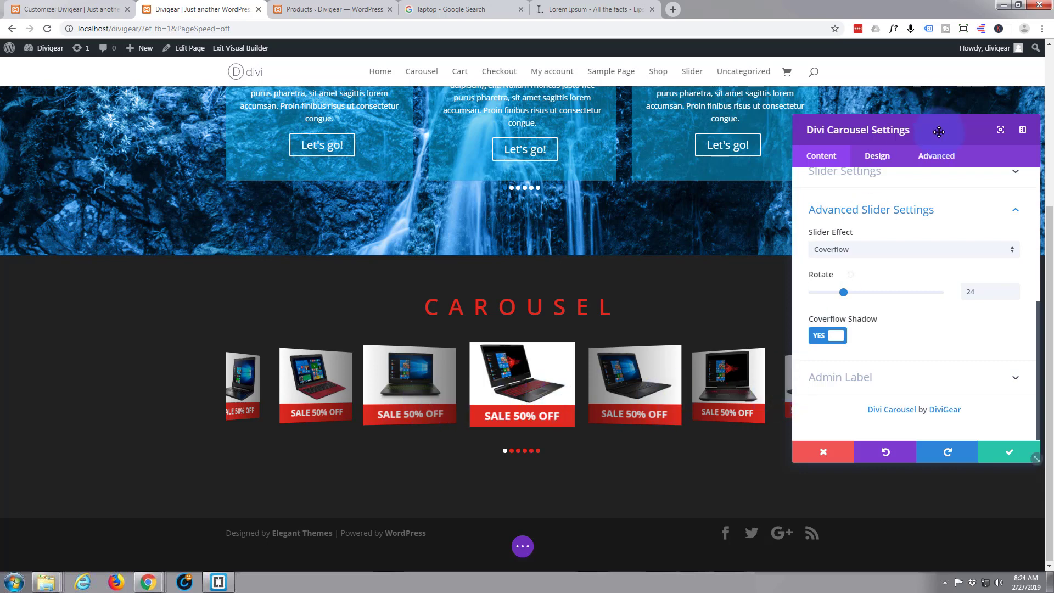
drag(939, 132, 984, 174)
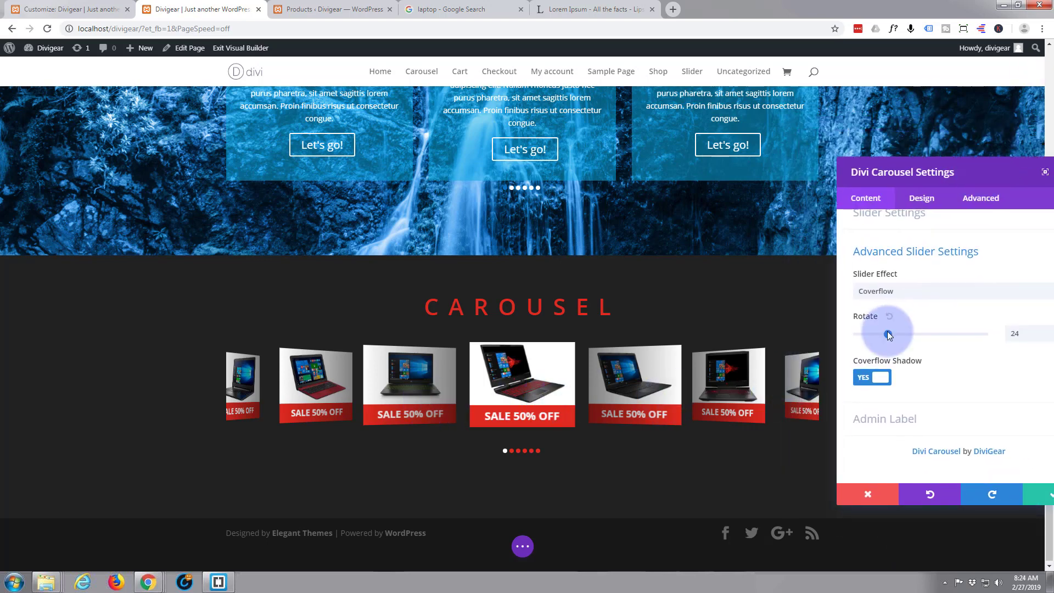
drag(889, 336, 885, 336)
drag(885, 333, 886, 333)
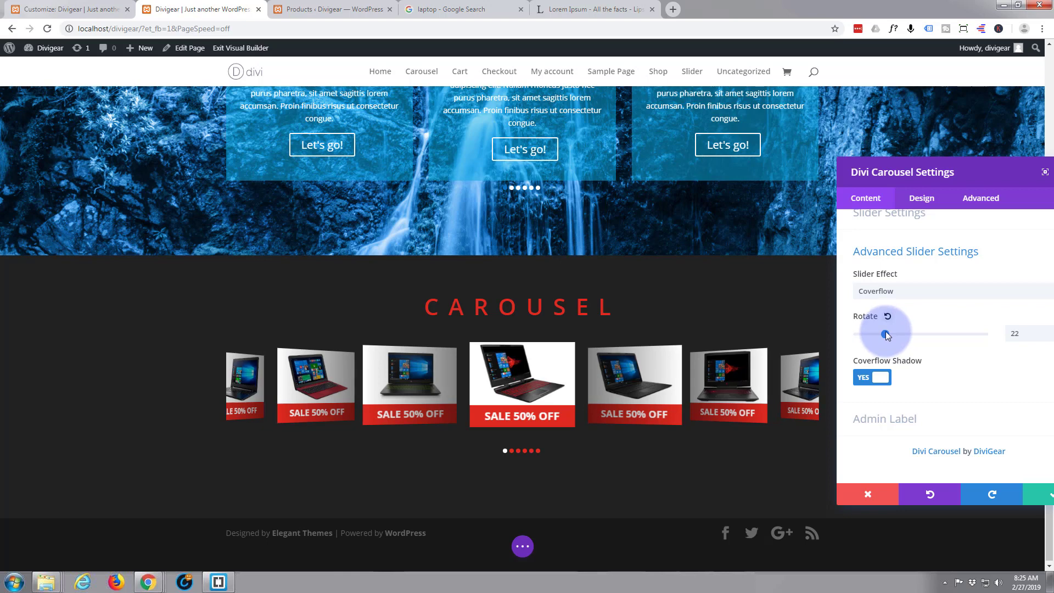
click(1039, 496)
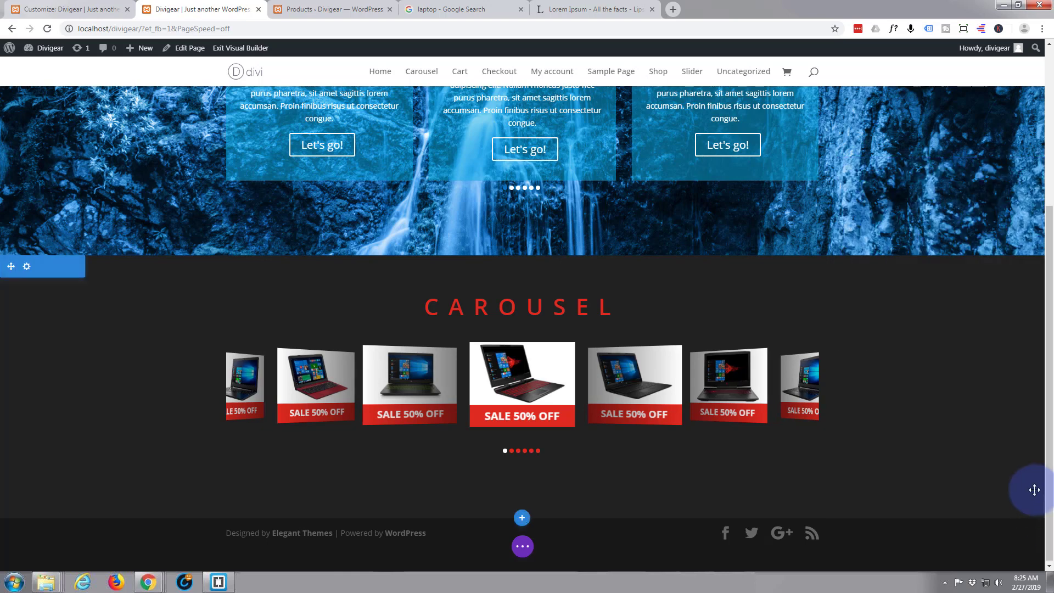
Save the page and leave the visual builder to check the centered coverflow carousel on the live page
click(528, 546)
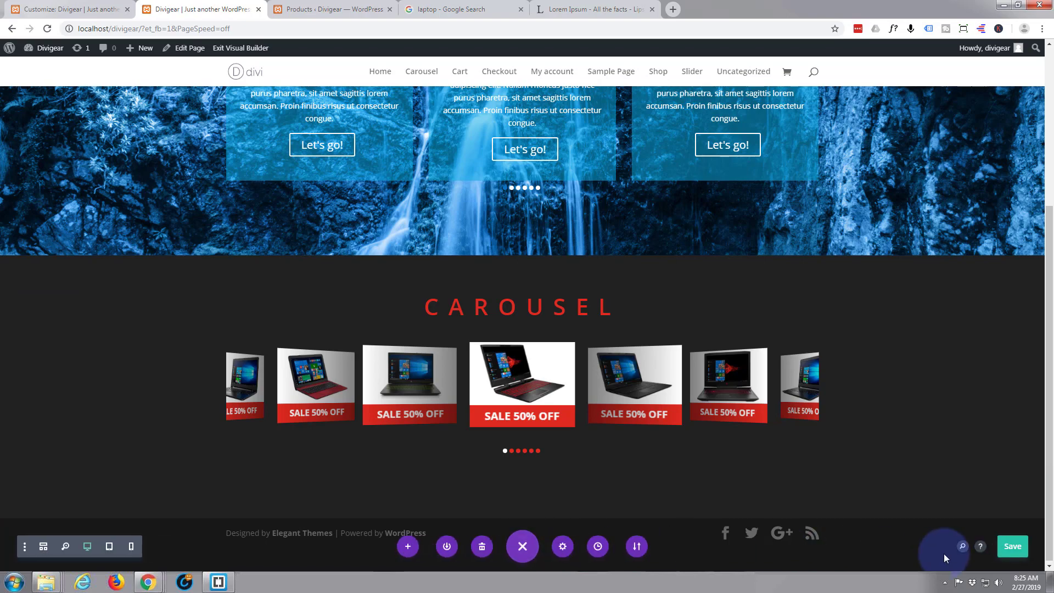
click(1014, 546)
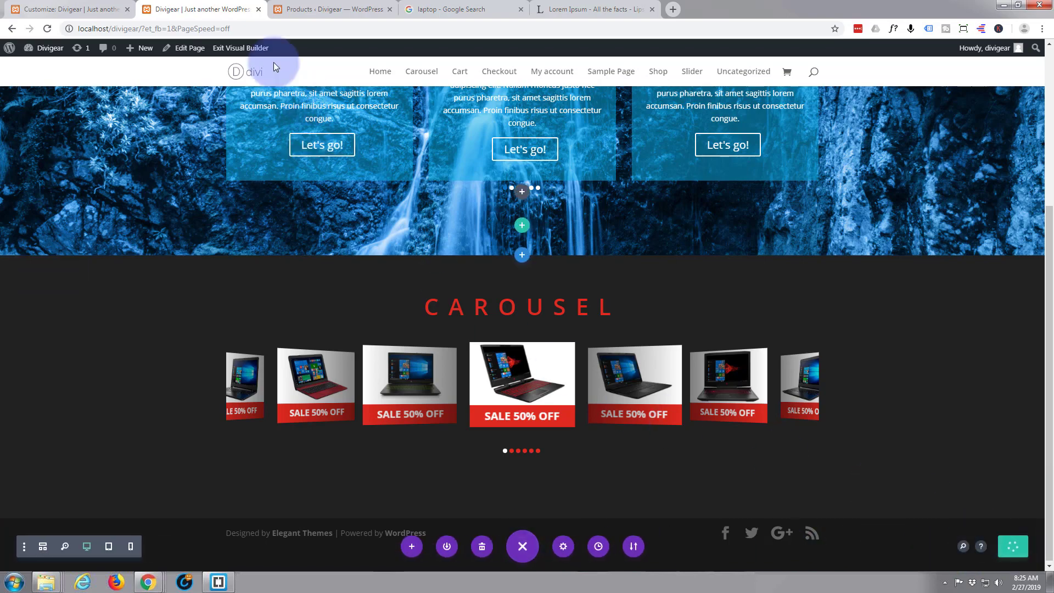
click(238, 51)
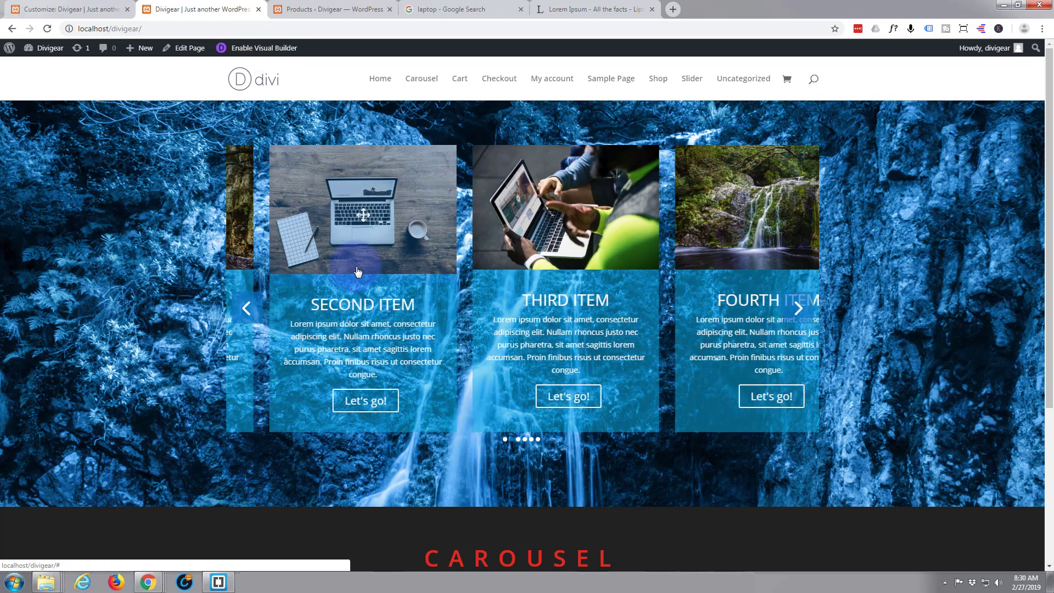
scroll(357, 271, down, 4)
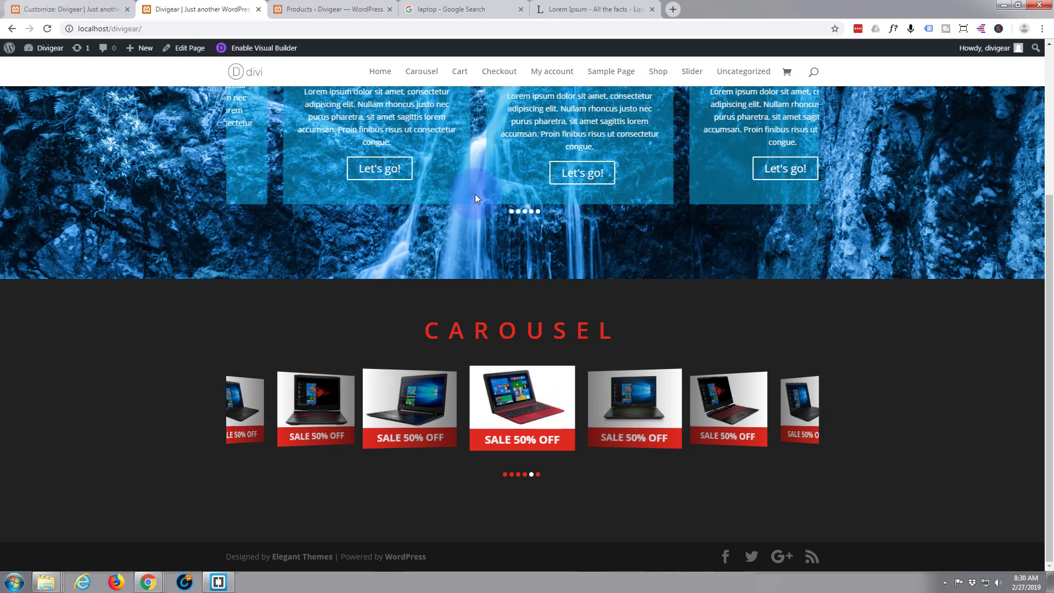
Reopen the laptop carousel's settings in the visual builder and set the item spacing to -2px
click(256, 49)
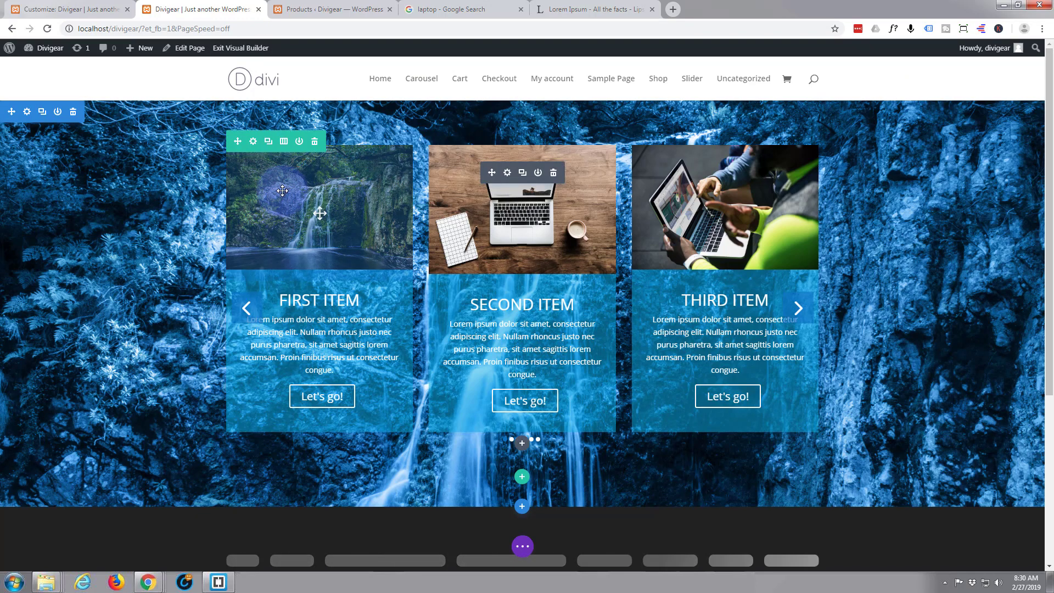
scroll(283, 190, down, 2)
scroll(282, 191, down, 3)
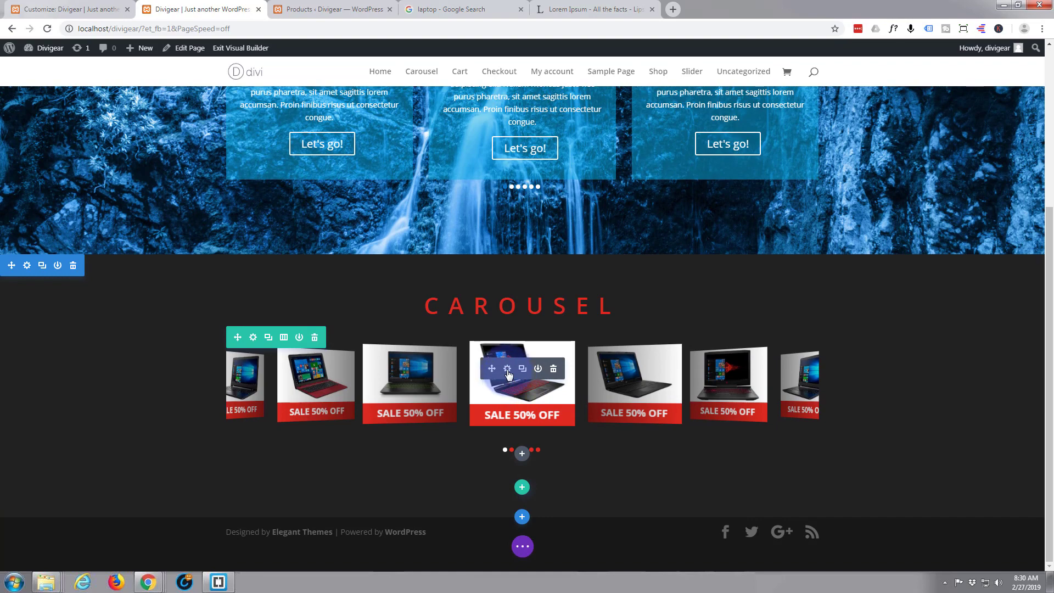
click(507, 370)
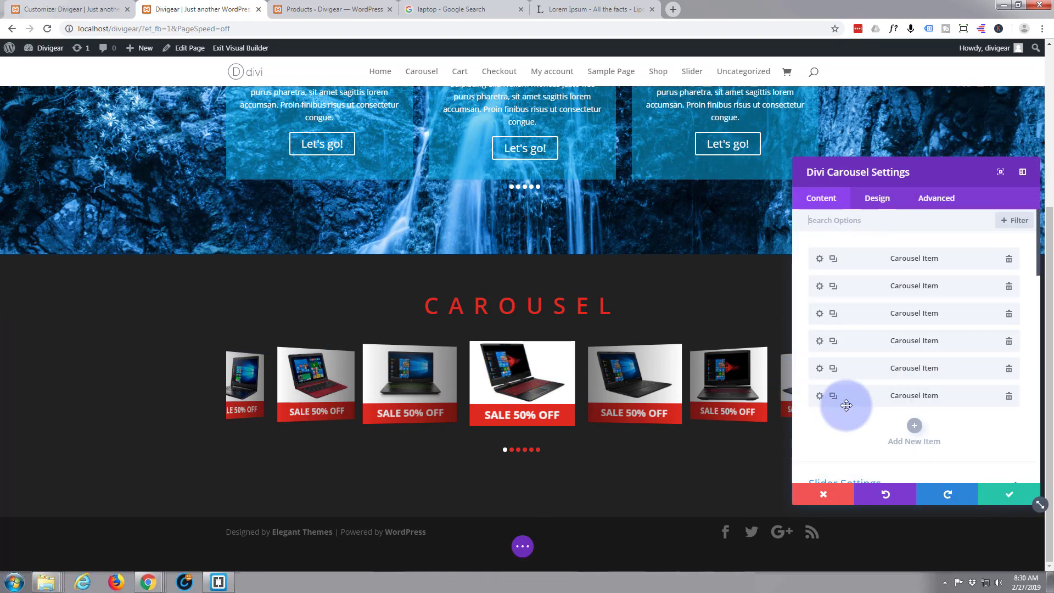
scroll(846, 405, down, 4)
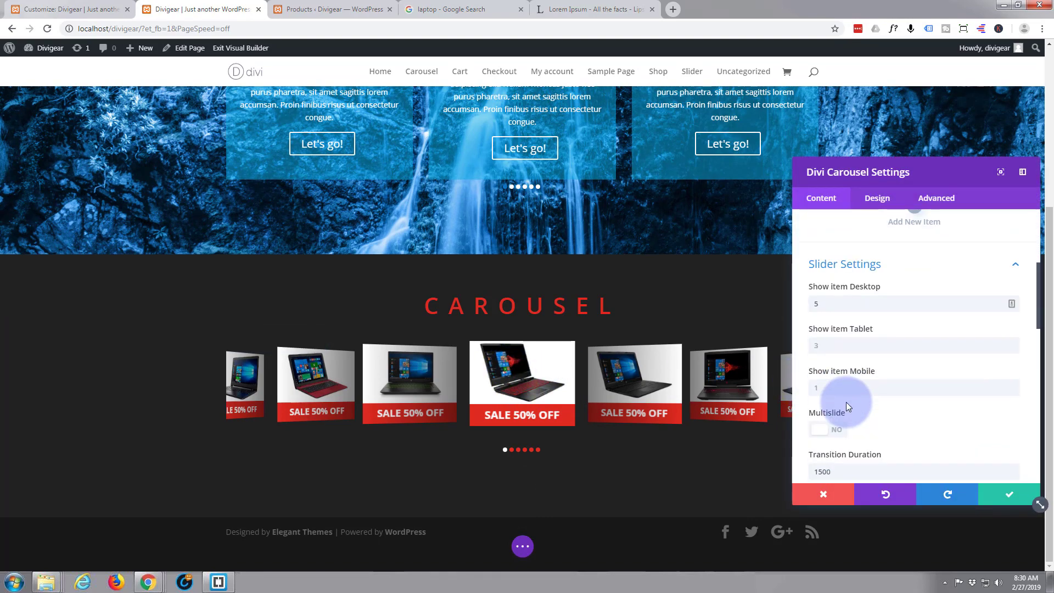
scroll(846, 402, down, 5)
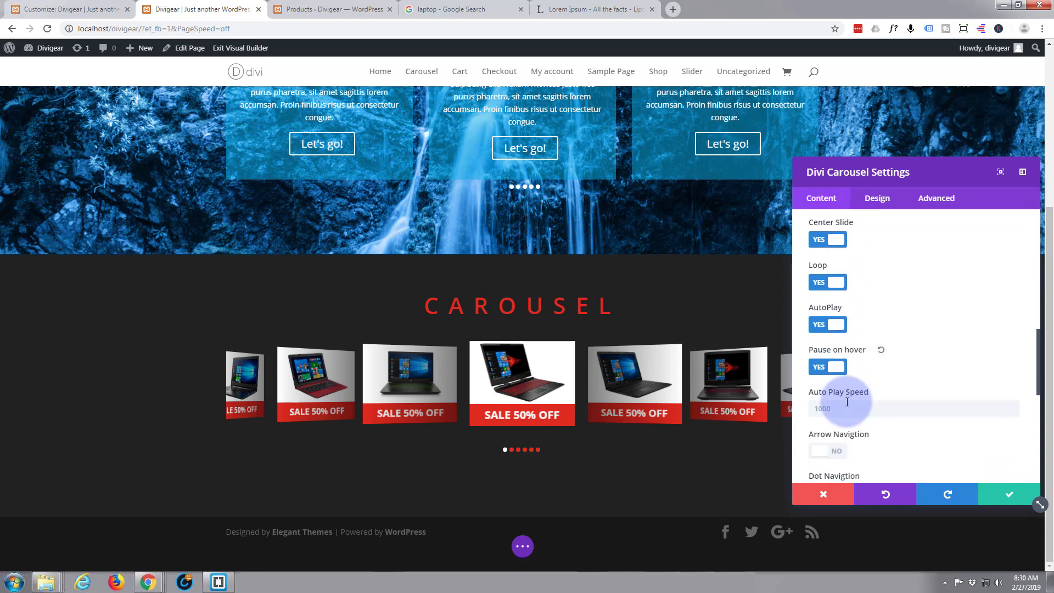
scroll(847, 402, down, 3)
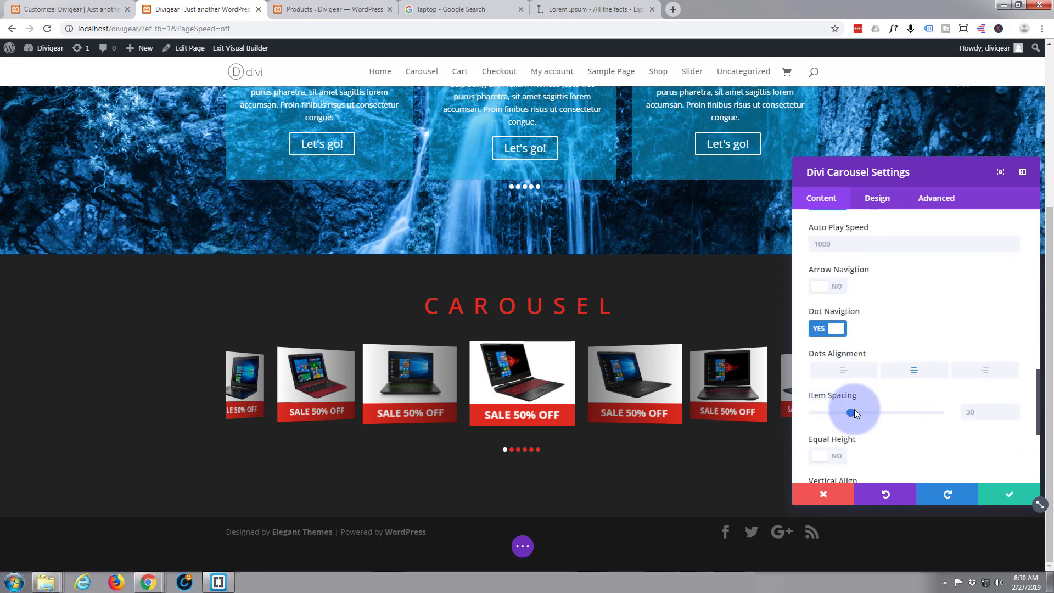
drag(850, 413, 821, 415)
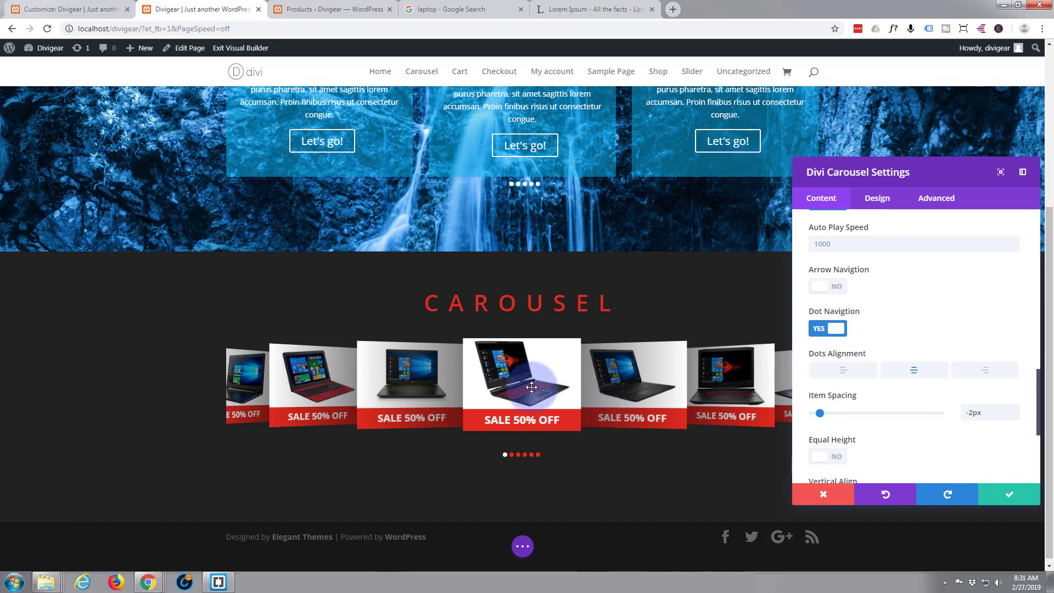
scroll(950, 261, up, 7)
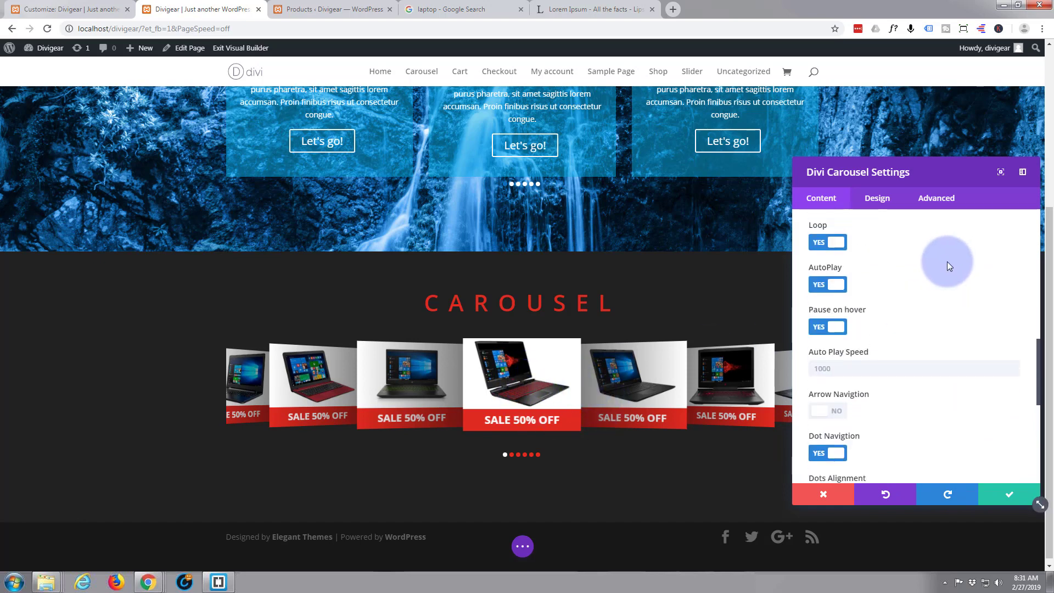
Copy the view link of the Laptop Computer One product from the product list and return to the carousel settings
scroll(948, 264, up, 3)
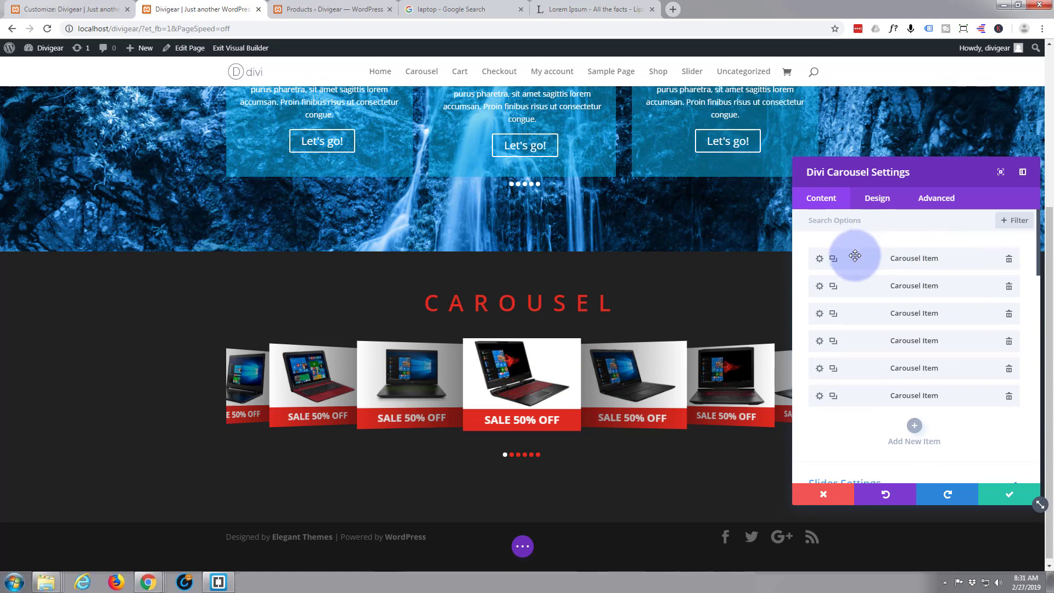
click(329, 9)
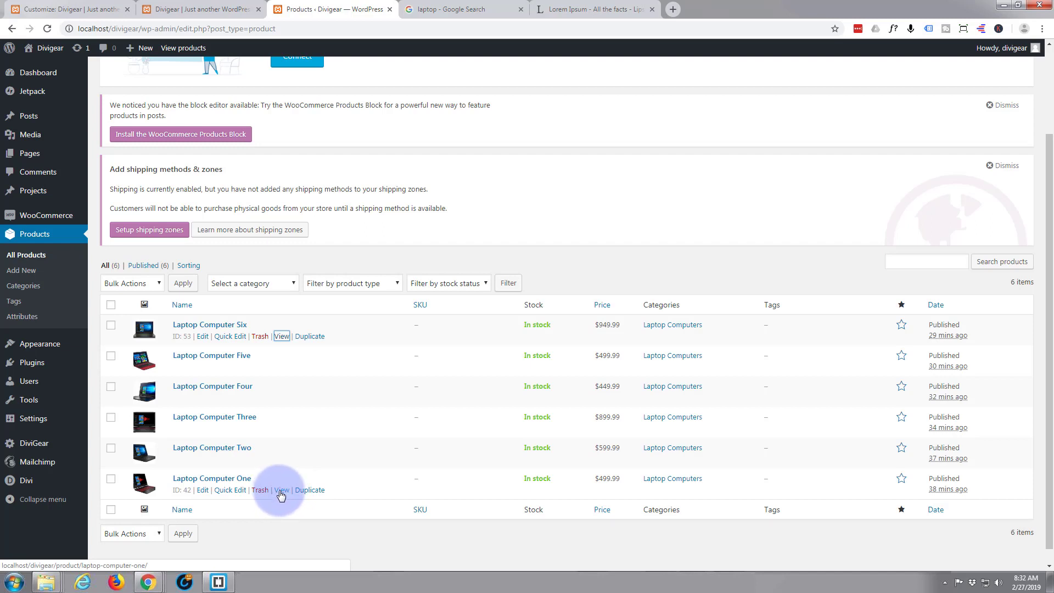
right_click(281, 495)
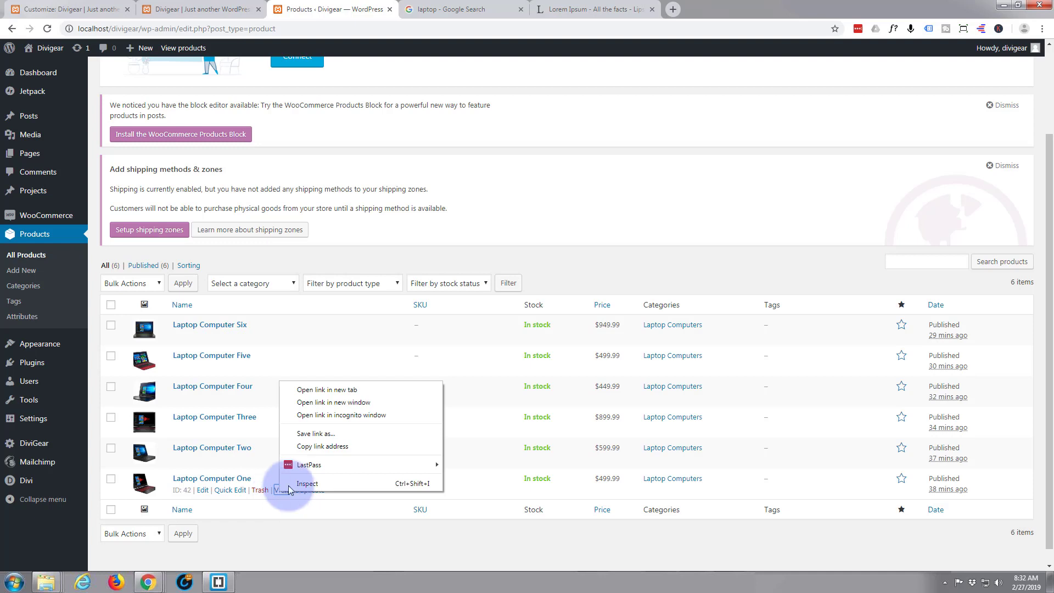
click(317, 447)
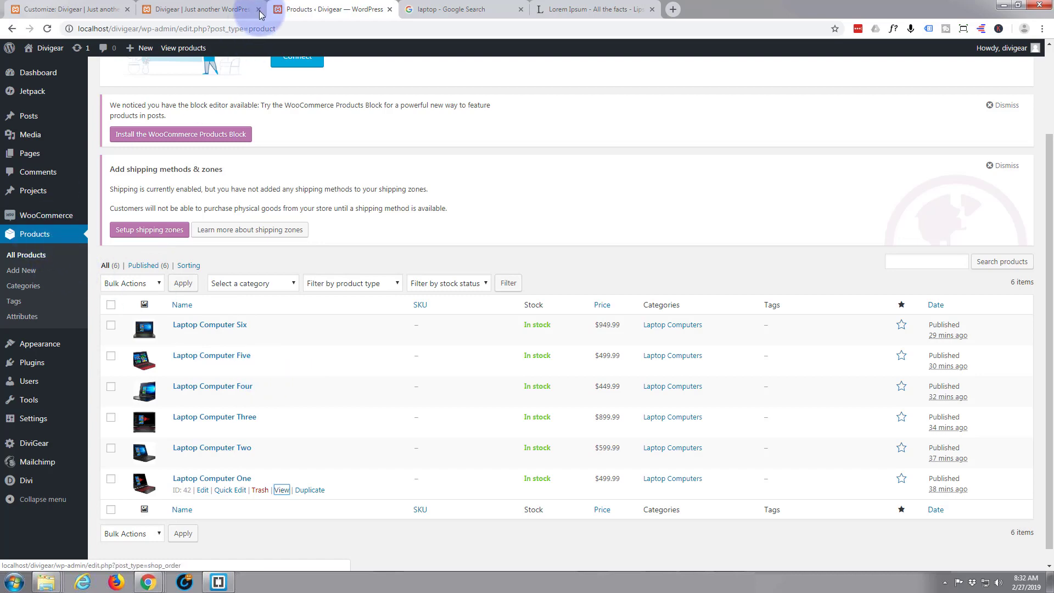
click(206, 12)
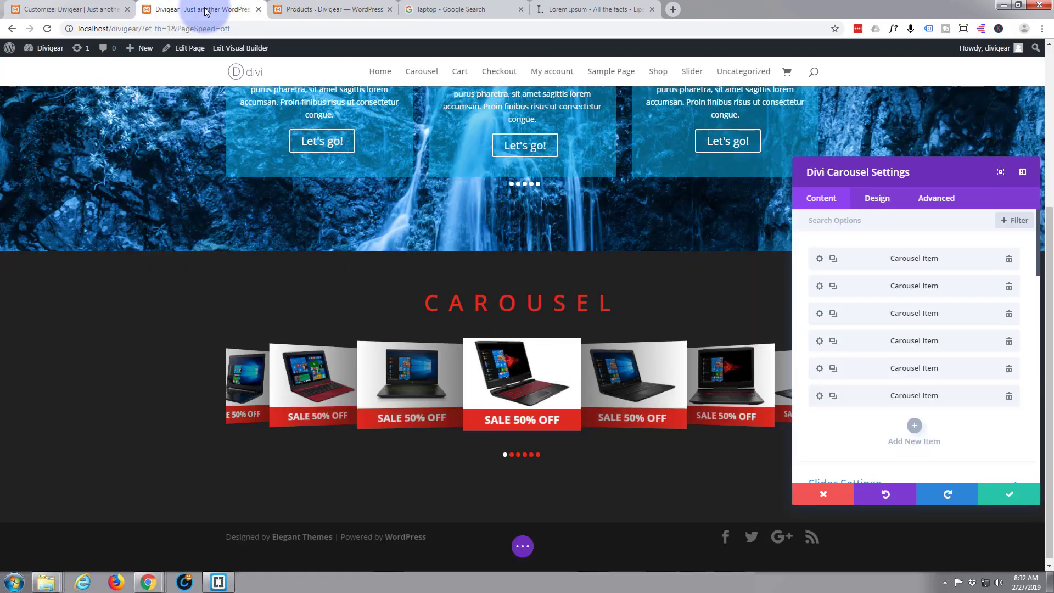
click(820, 260)
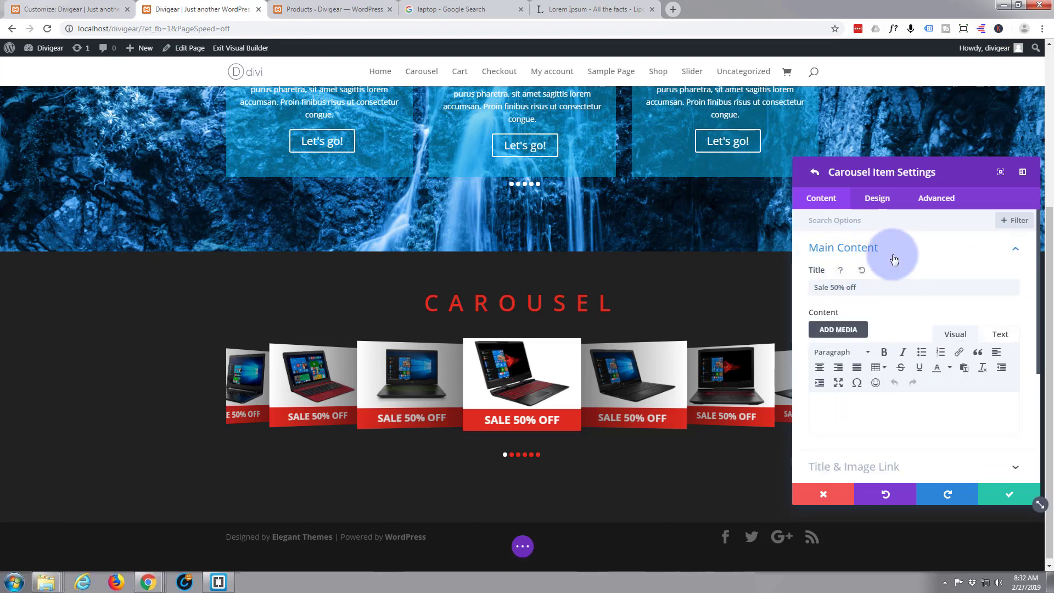
scroll(896, 258, down, 3)
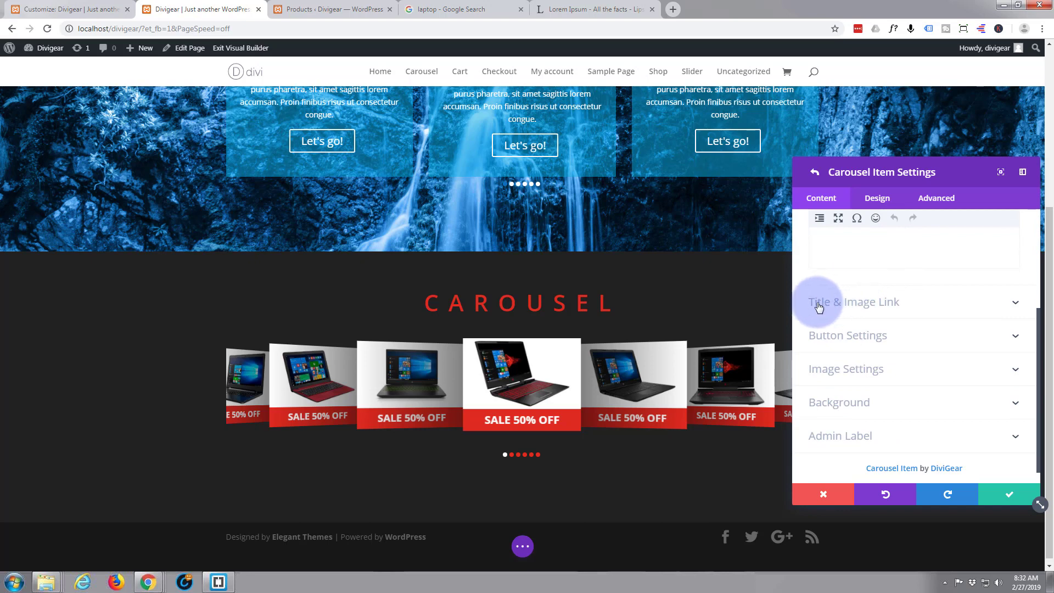
click(992, 308)
click(821, 267)
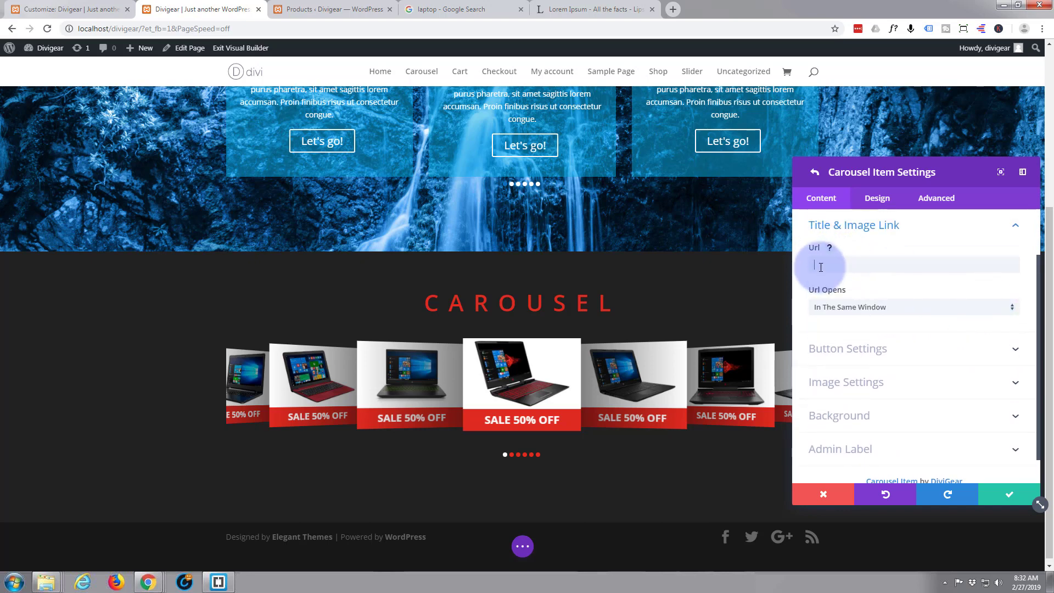
key(ctrl+v)
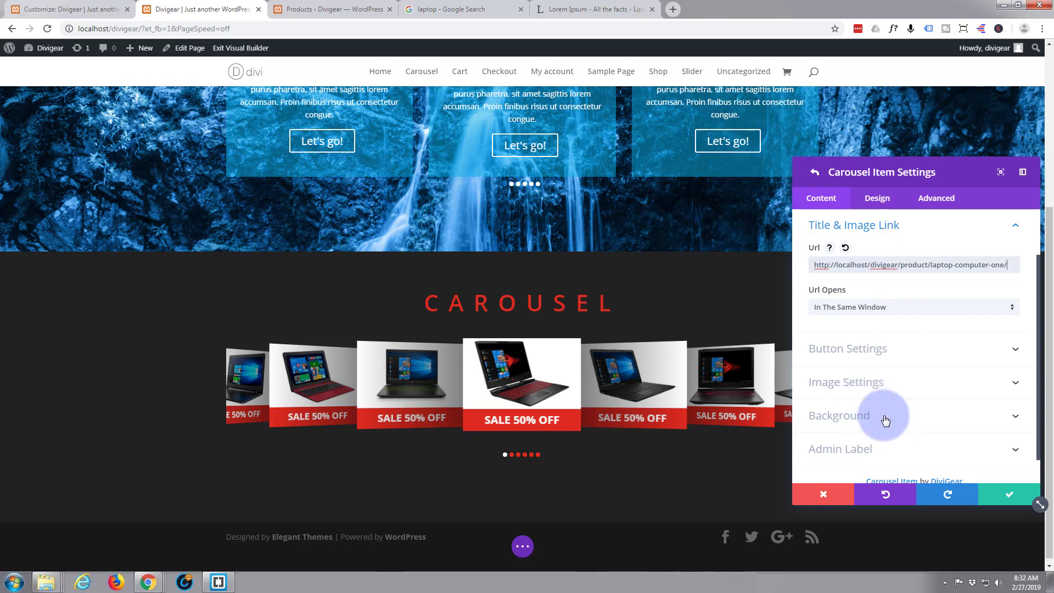
scroll(885, 420, down, 1)
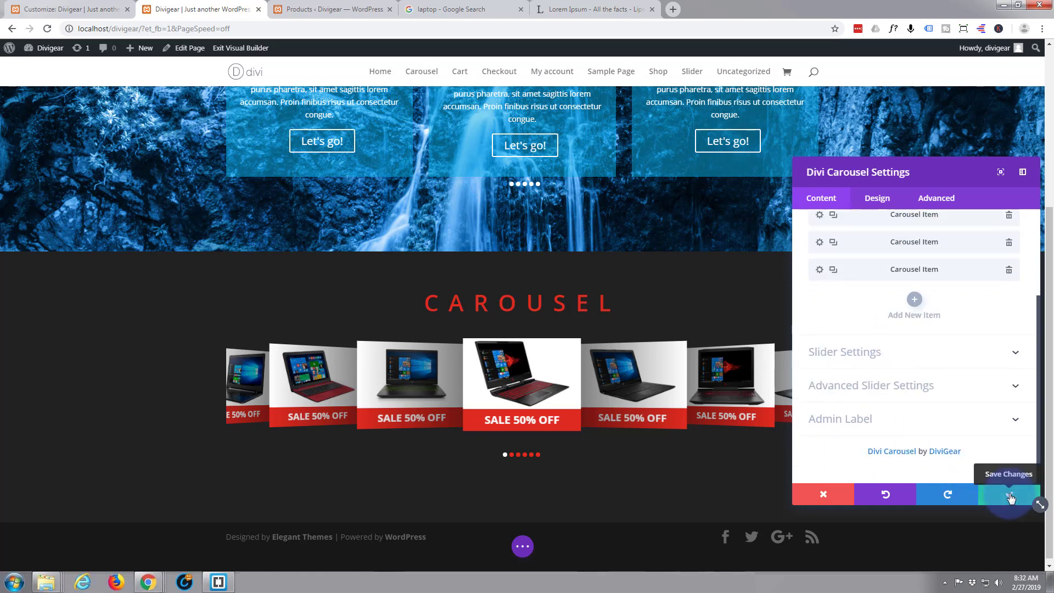
click(1010, 495)
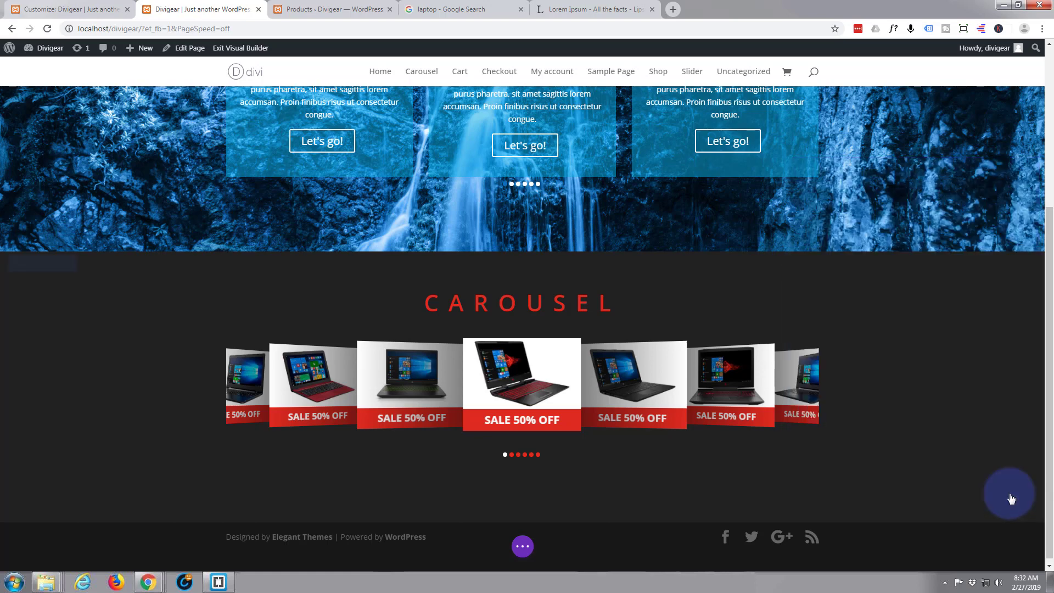
Save the page and exit the visual builder to view the laptop carousel on the live page
click(523, 547)
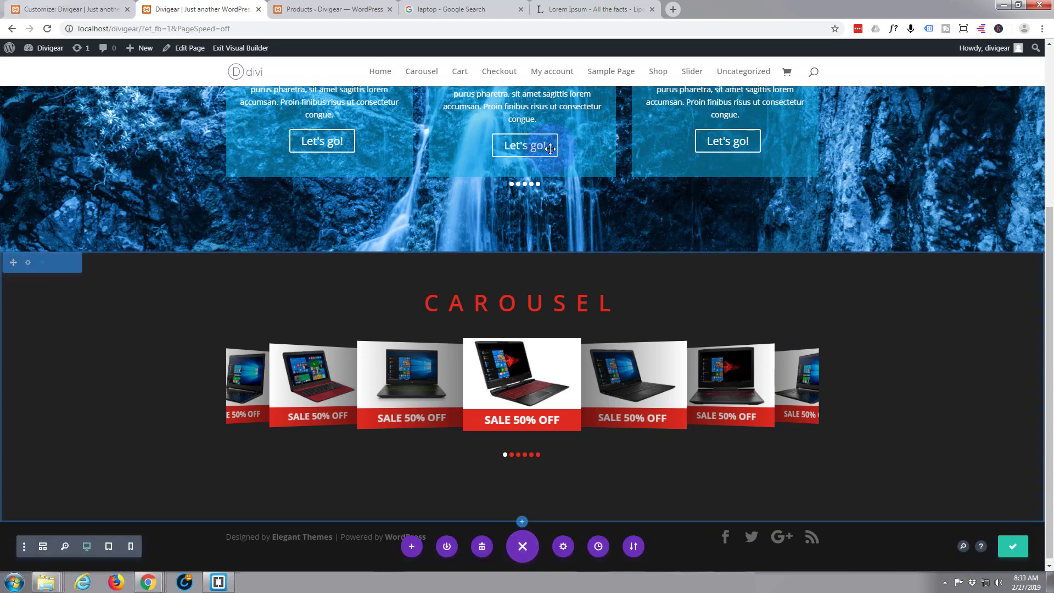
click(254, 49)
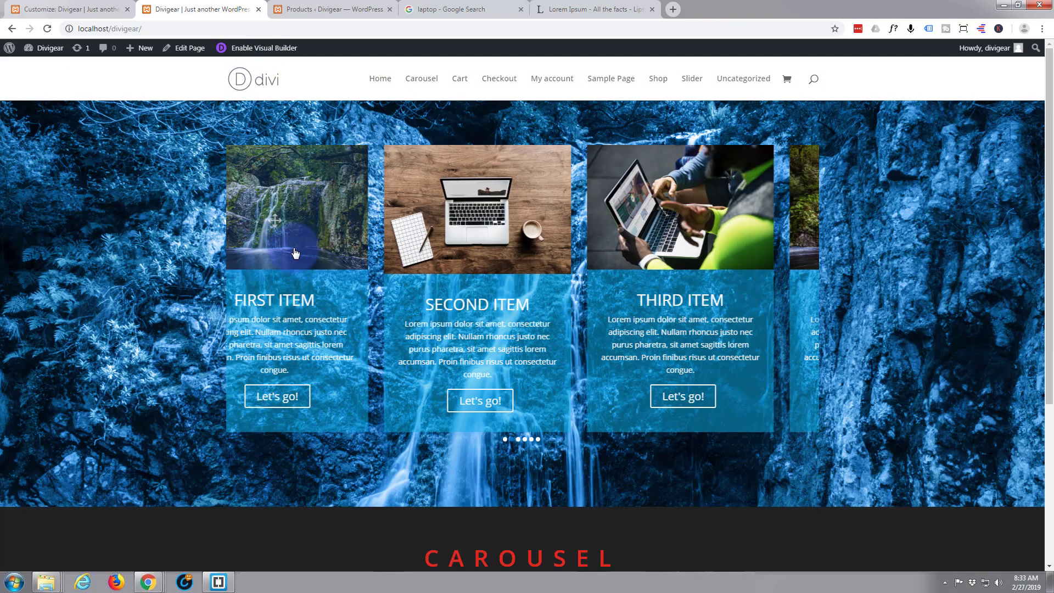
scroll(290, 246, down, 4)
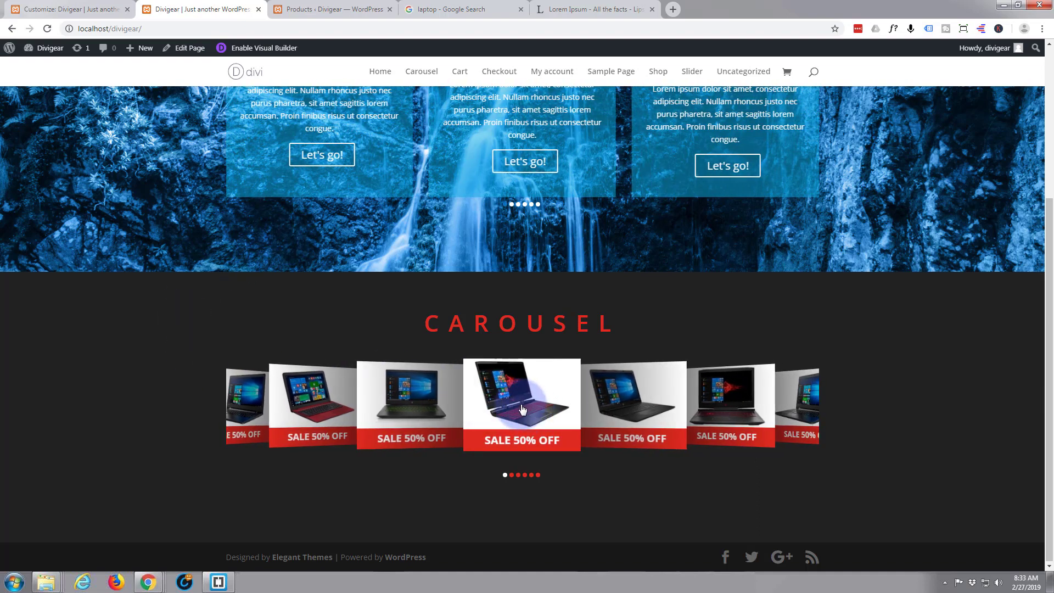
Test the first laptop's link in the live carousel, go back from the product page, and review both carousels
click(520, 411)
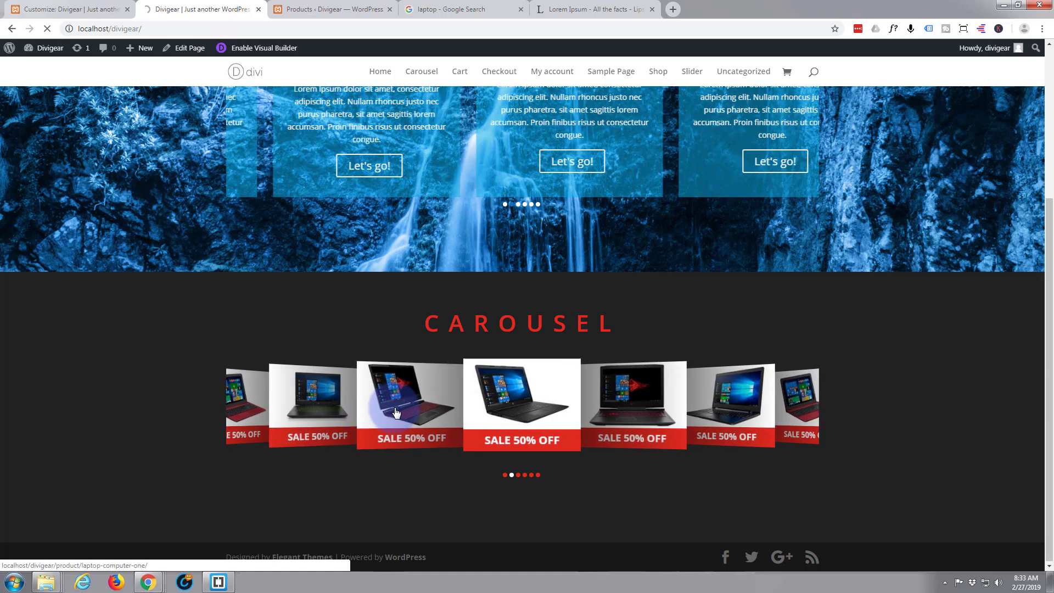
click(396, 413)
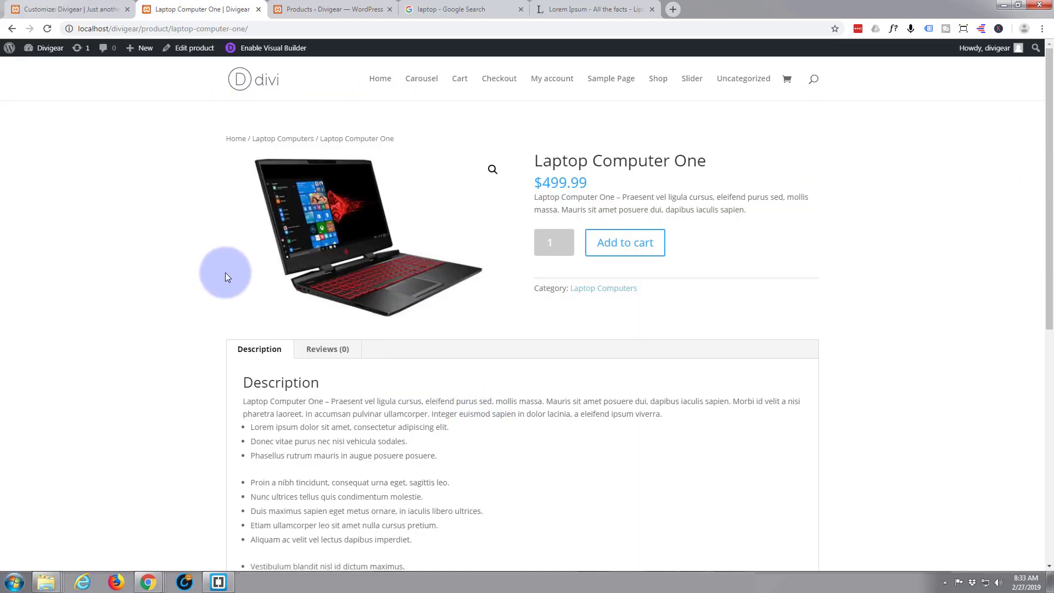
click(11, 30)
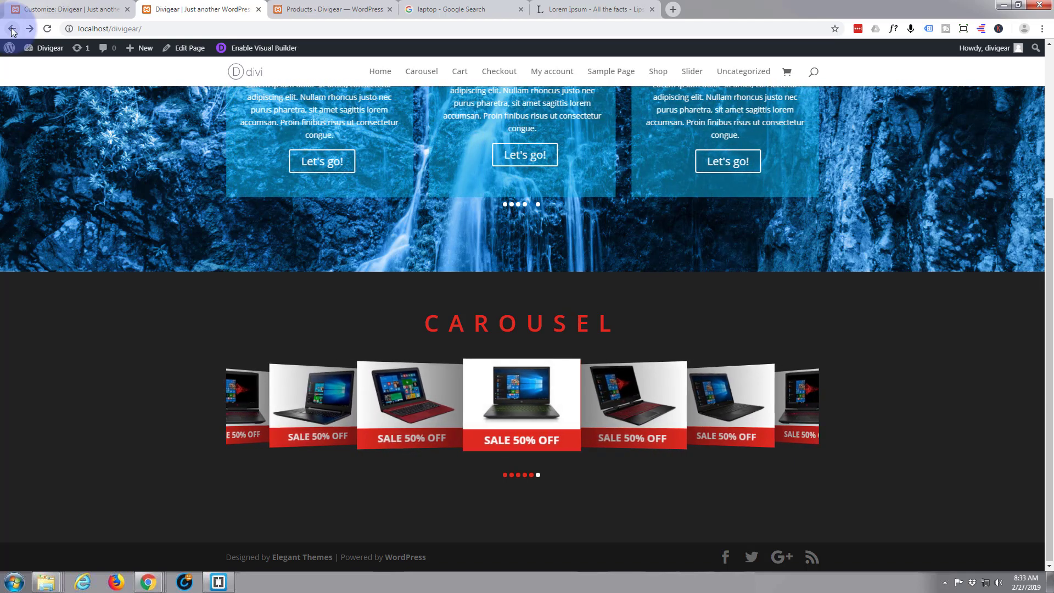
scroll(79, 142, up, 4)
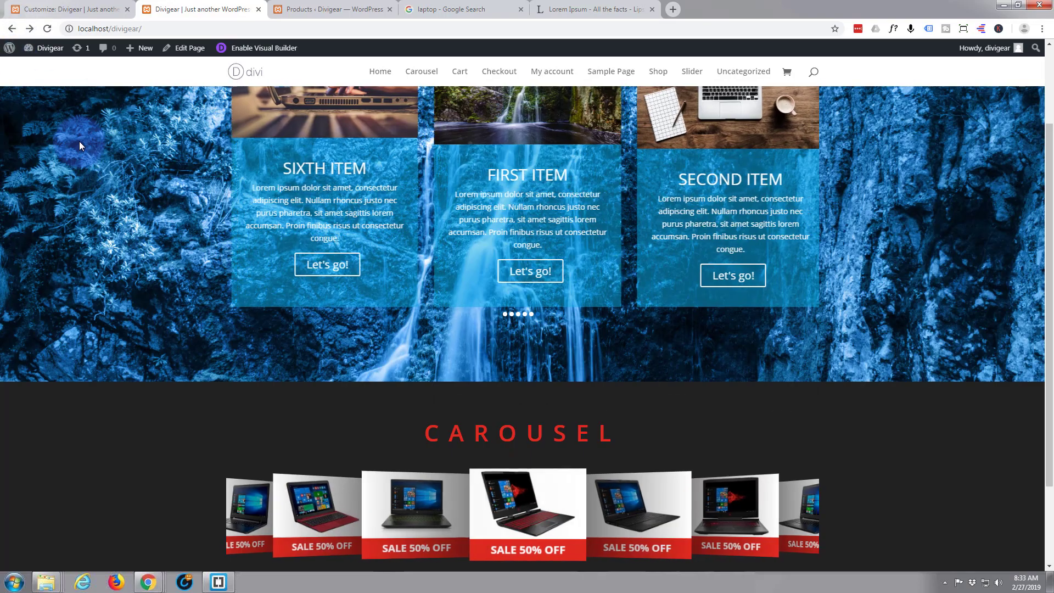
scroll(81, 143, down, 4)
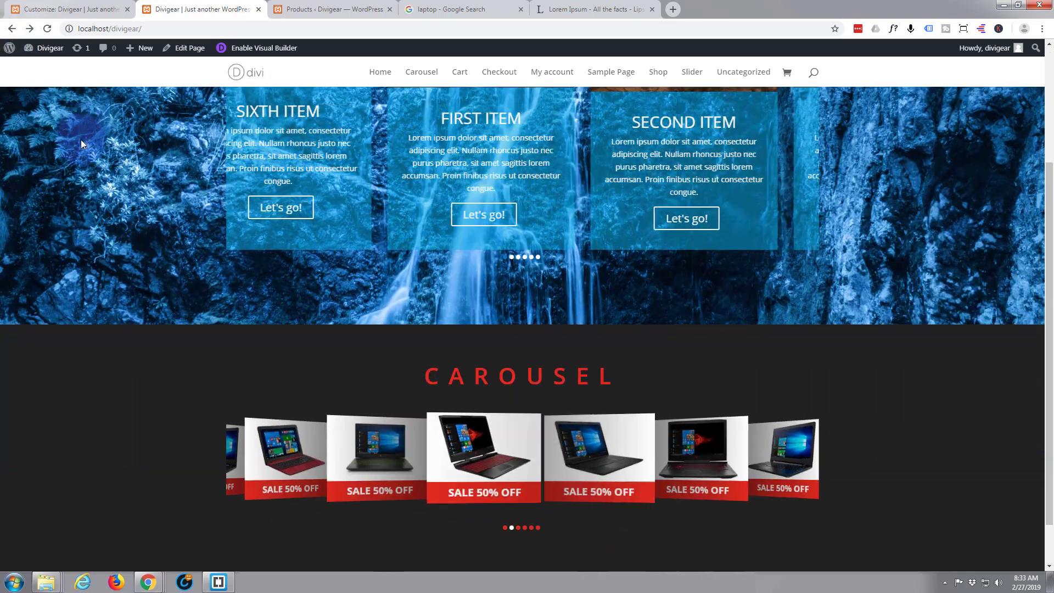